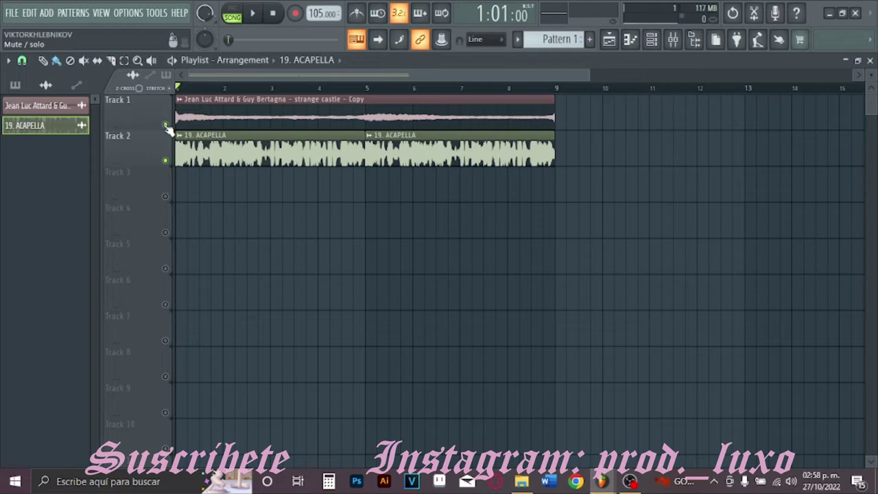
- Solo the strange castle track, play it, and reset its mixer fader to the default level
right_click(165, 125)
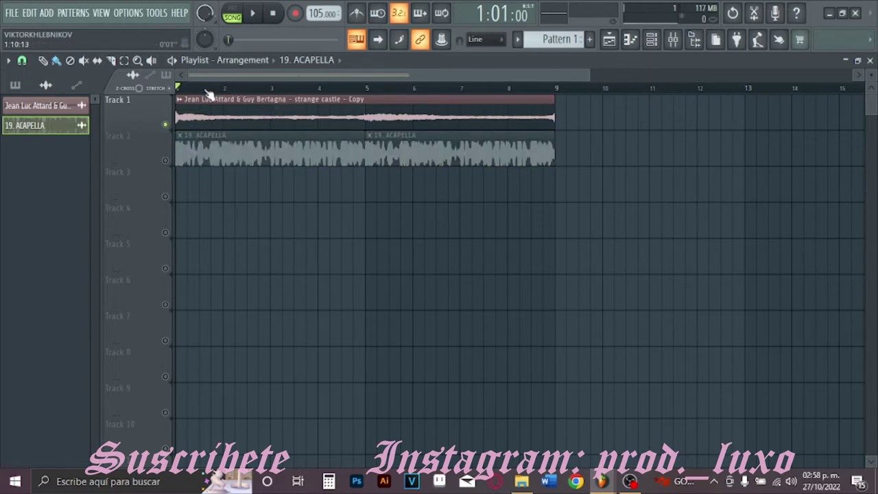
double_click(283, 113)
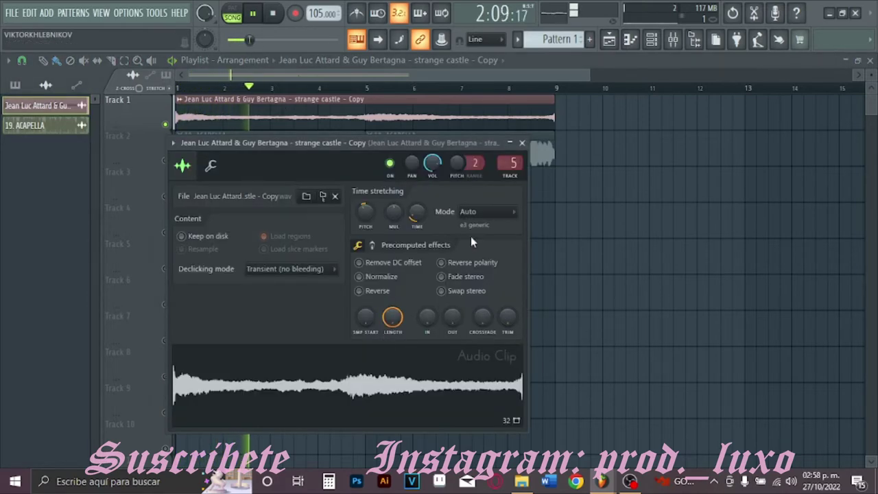
click(674, 40)
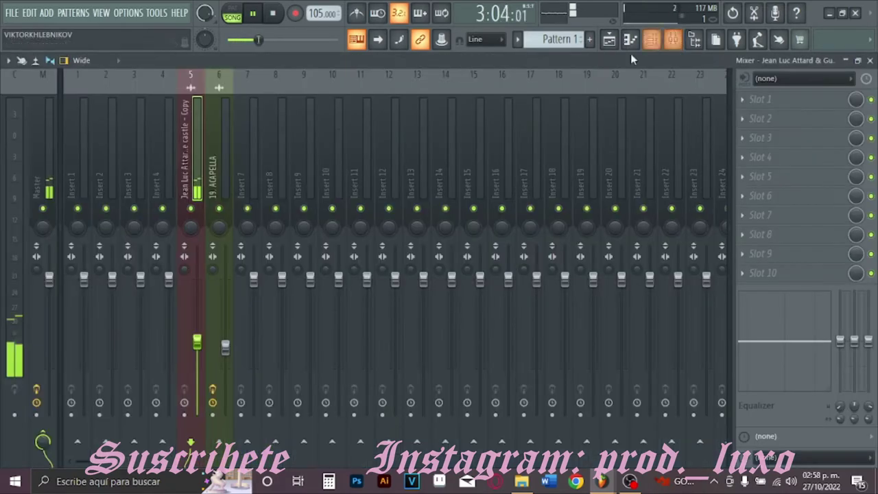
right_click(196, 341)
click(235, 271)
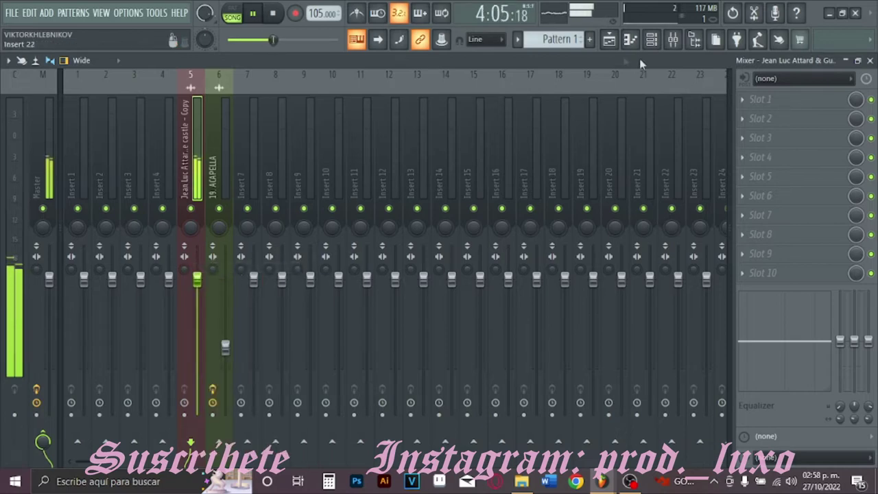
click(608, 39)
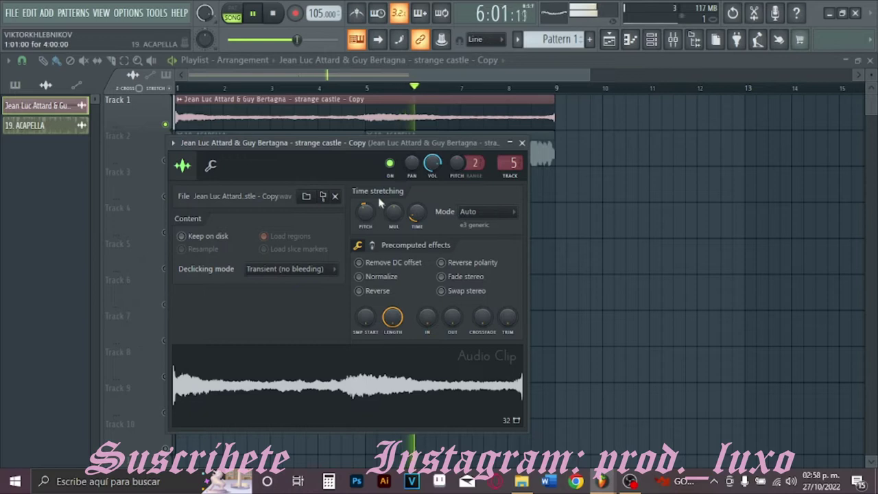
click(522, 143)
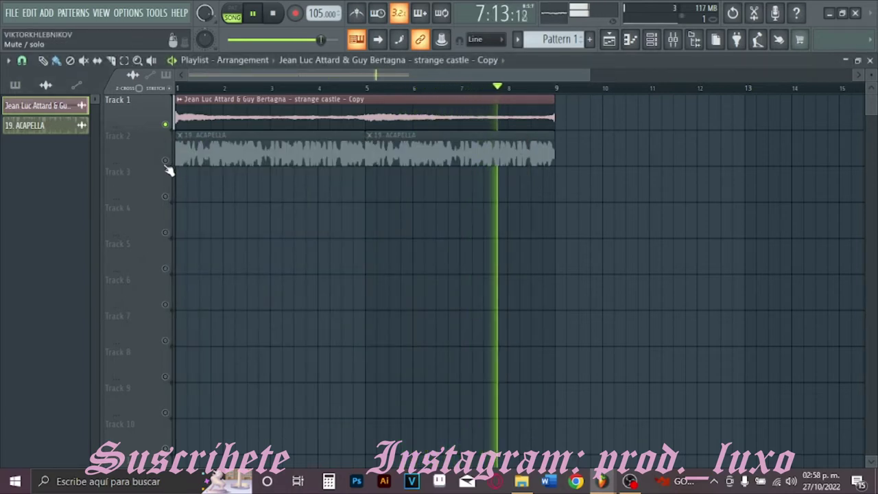
- Listen to the acapella on Track 2 alone, then together with the strange castle track
ctrl+click(165, 160)
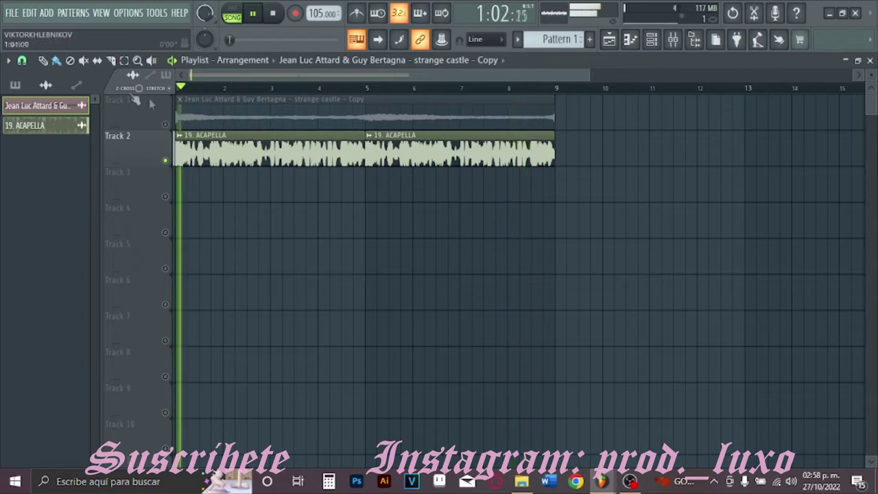
click(672, 39)
click(613, 39)
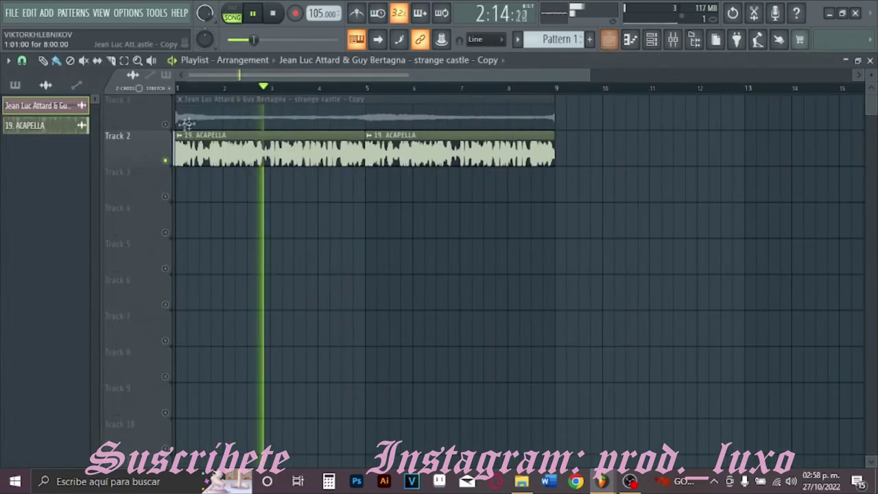
click(165, 125)
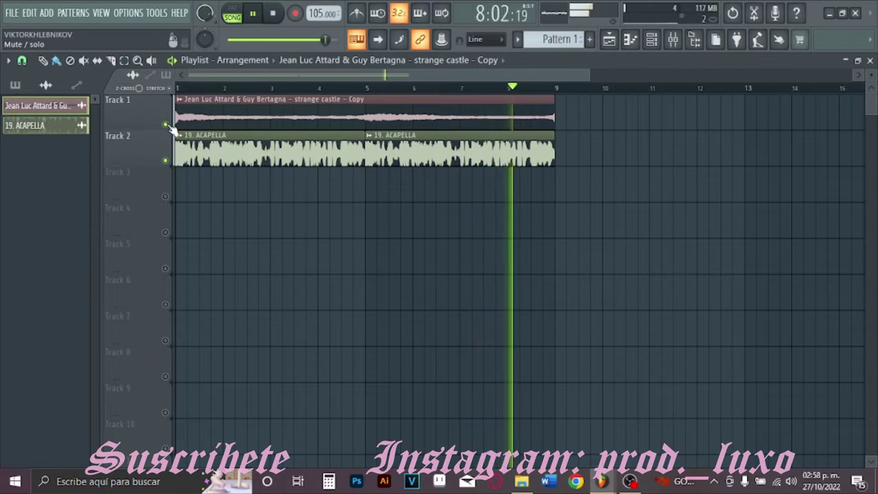
- Solo the strange castle track again, load Fruity Parametric EQ 2 in its first effect slot, and open it during playback
right_click(166, 125)
key(space)
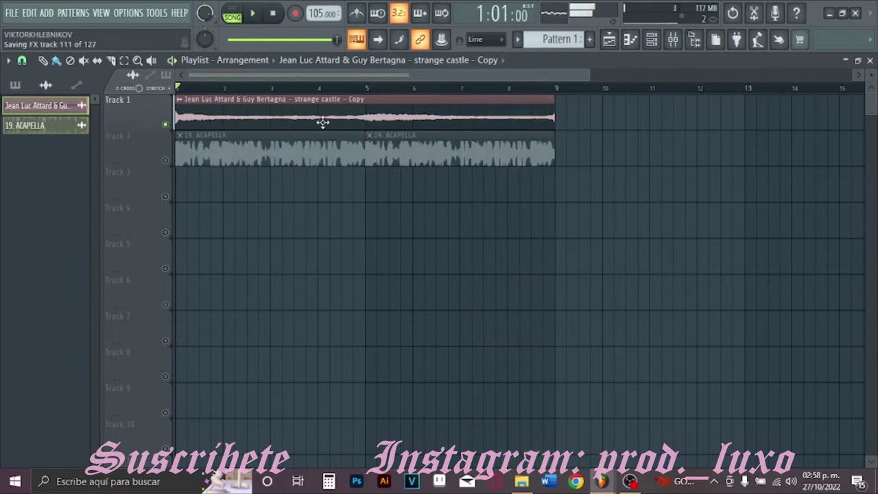
double_click(358, 125)
click(694, 40)
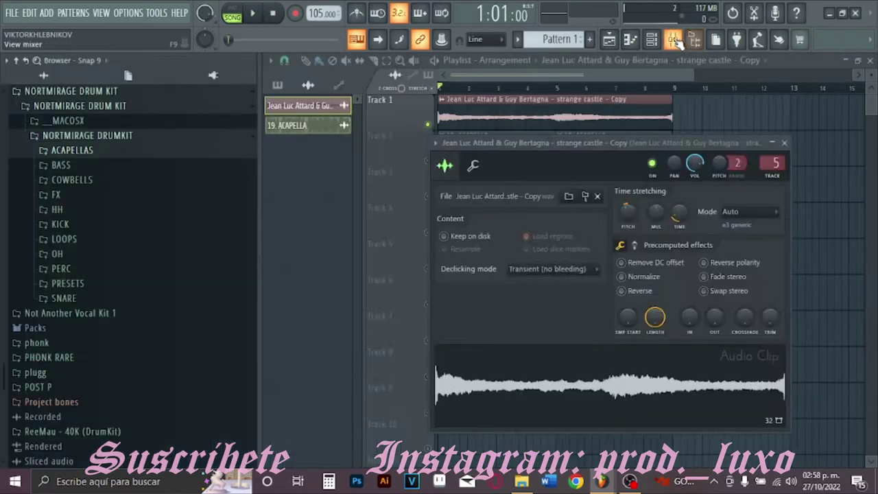
click(672, 39)
click(800, 104)
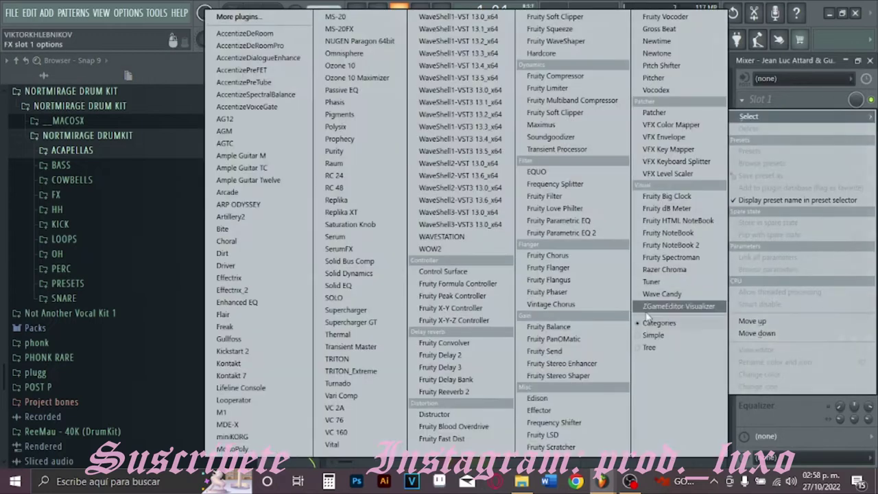
click(591, 233)
click(612, 40)
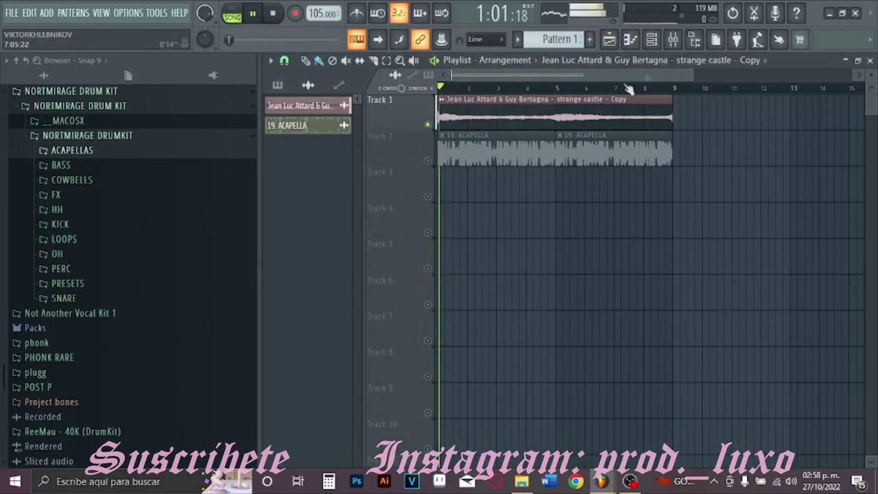
click(673, 39)
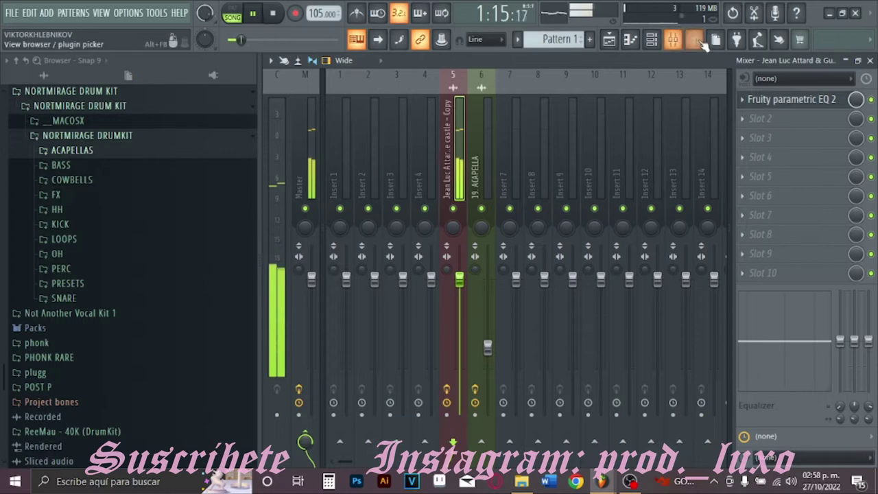
click(785, 106)
- Set EQ band 1 of the strange castle track to Steep 4 order and the high pass type
right_click(397, 224)
mouse_move(427, 272)
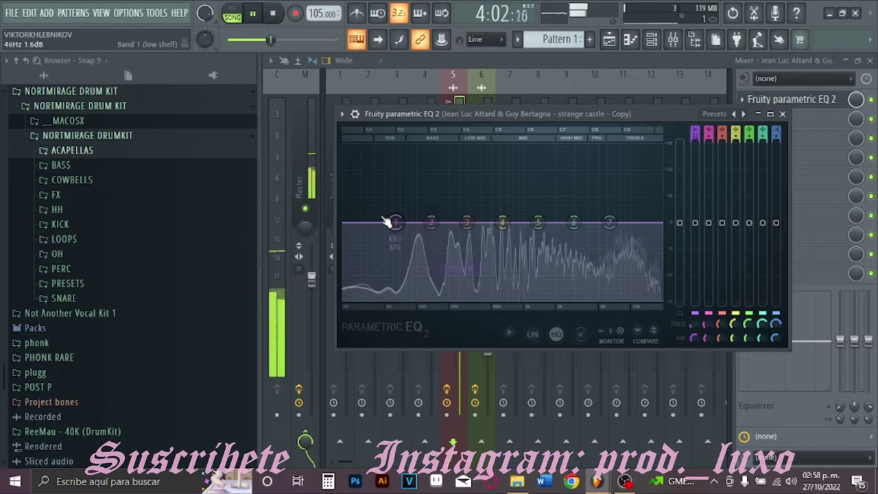
right_click(396, 223)
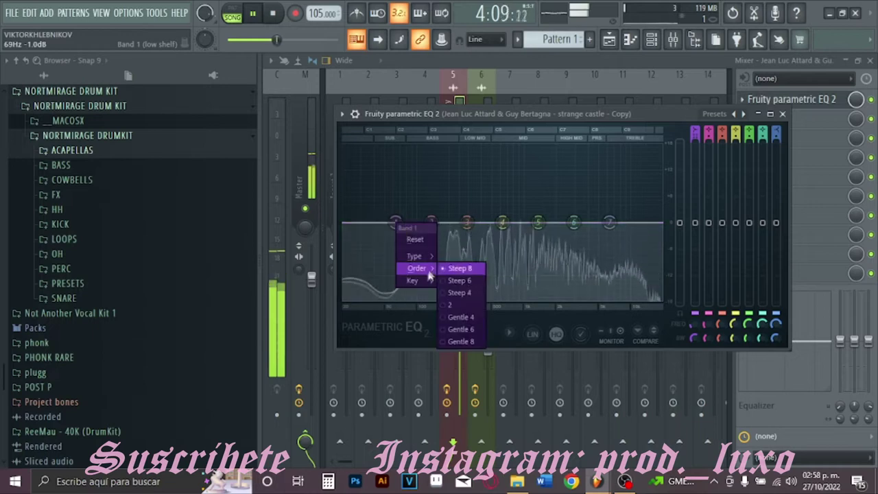
click(458, 292)
right_click(396, 224)
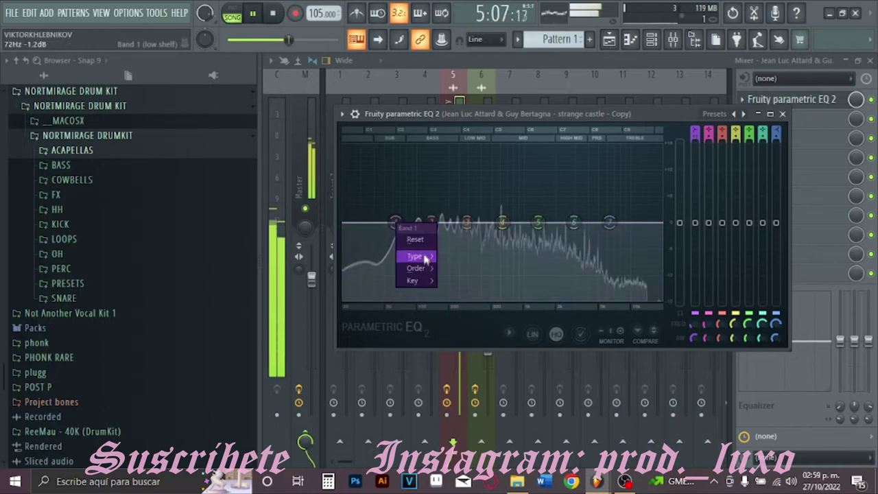
mouse_move(425, 258)
click(458, 293)
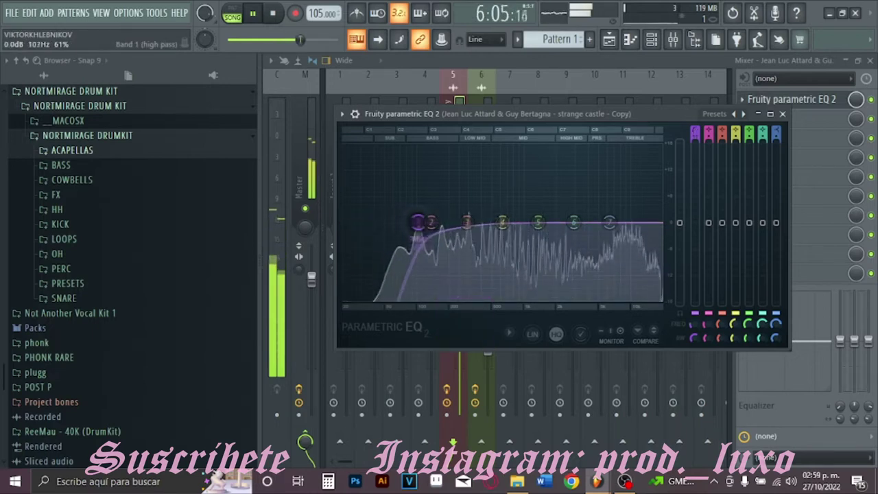
- Change band 1's order to Steep 8 and move its high-pass cutoff to about 239 Hz
drag(417, 222, 438, 221)
right_click(438, 221)
mouse_move(459, 268)
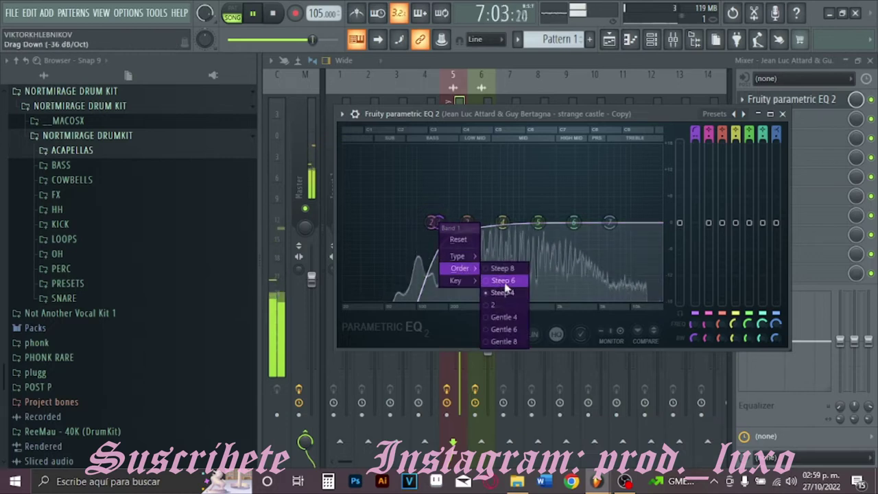
click(517, 268)
drag(436, 221, 460, 222)
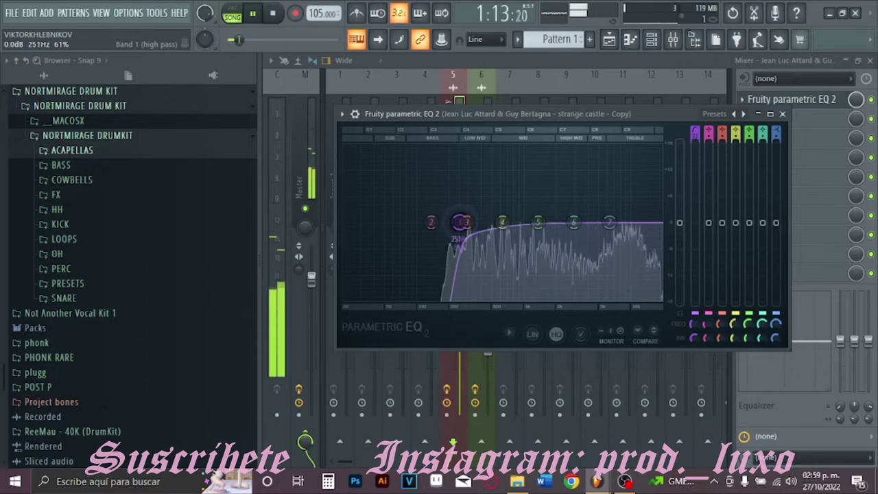
click(694, 39)
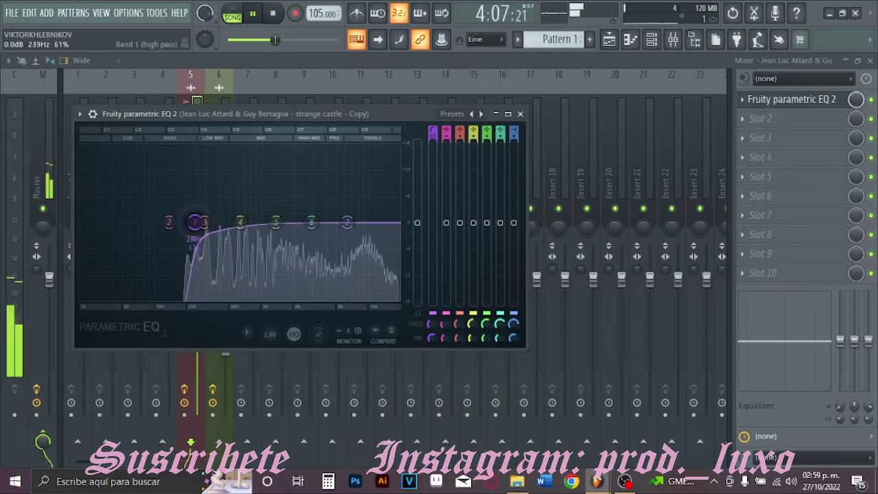
- Enlarge the EQ window, sweep band 4 with a boost, and cut it at about 601 Hz with a 13% bandwidth
drag(526, 348, 700, 444)
drag(325, 268, 320, 152)
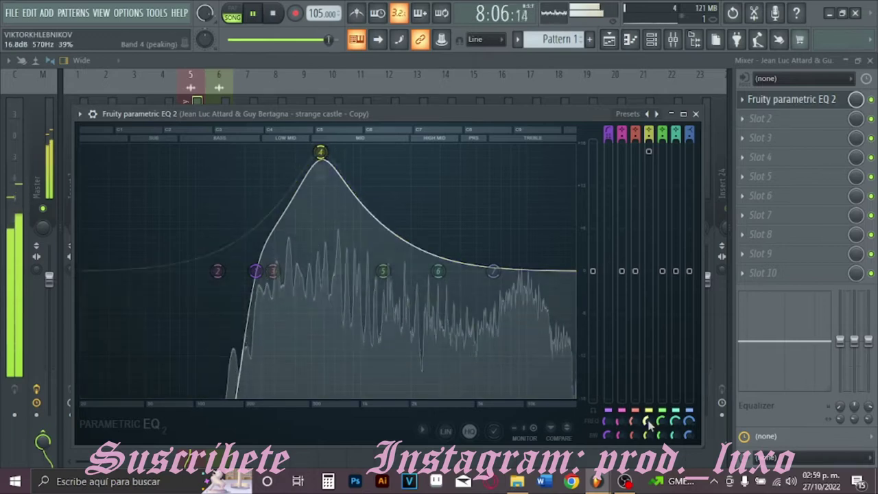
drag(320, 151, 324, 195)
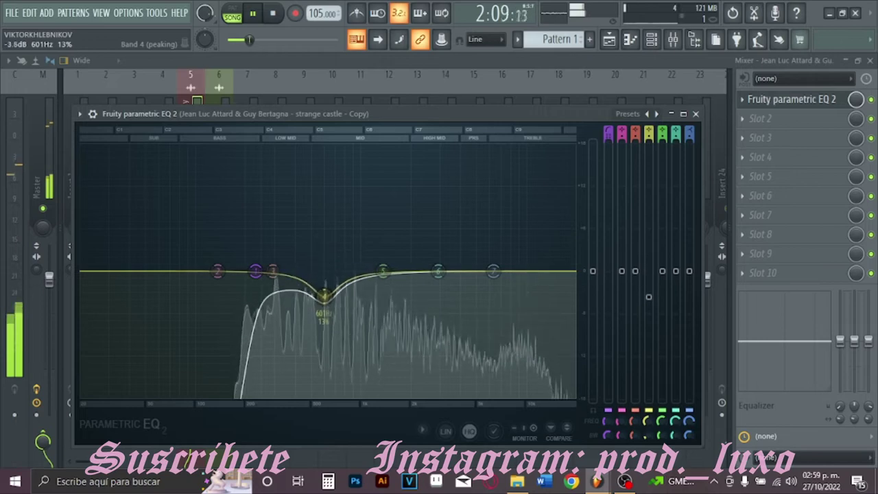
- Cut band 5 by about 4 dB at 1277 Hz with a 13% bandwidth, and boost high bands 6 and 7
drag(401, 278, 378, 160)
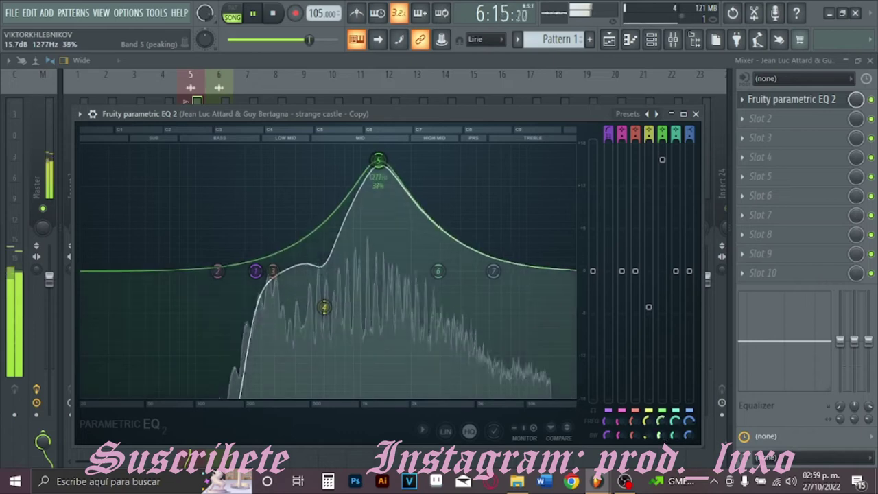
scroll(377, 160, down, 10)
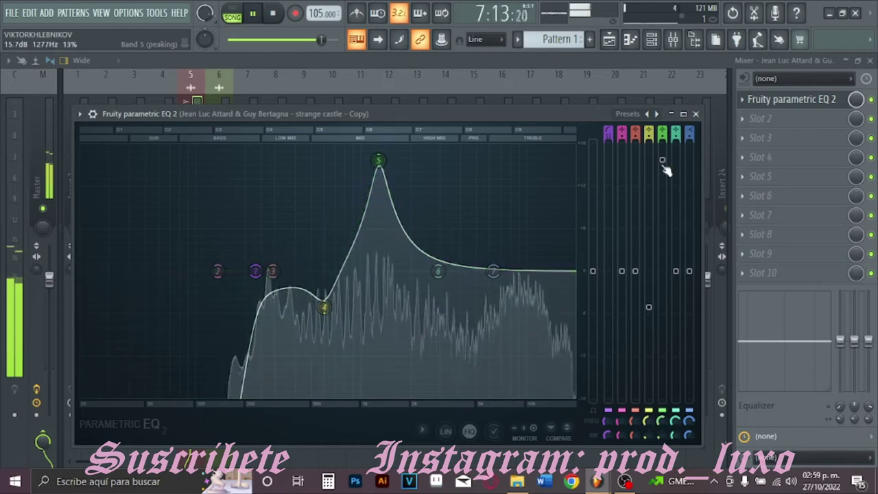
drag(662, 166, 662, 225)
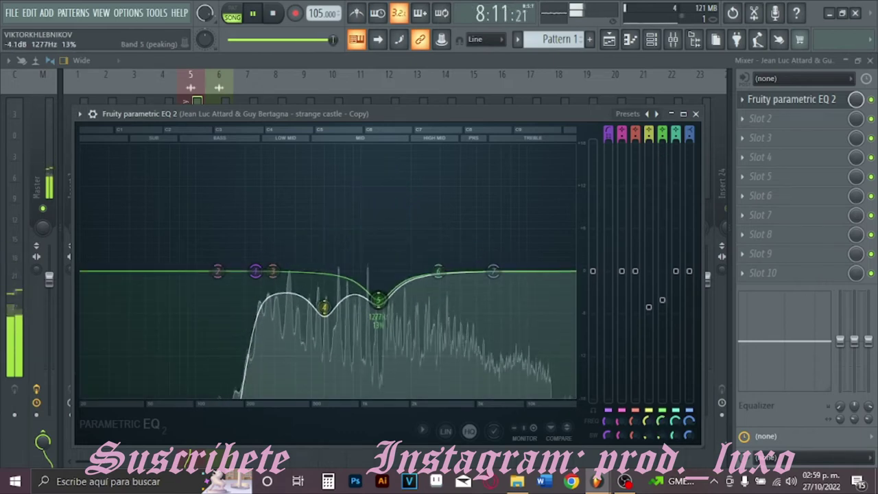
drag(438, 272, 490, 177)
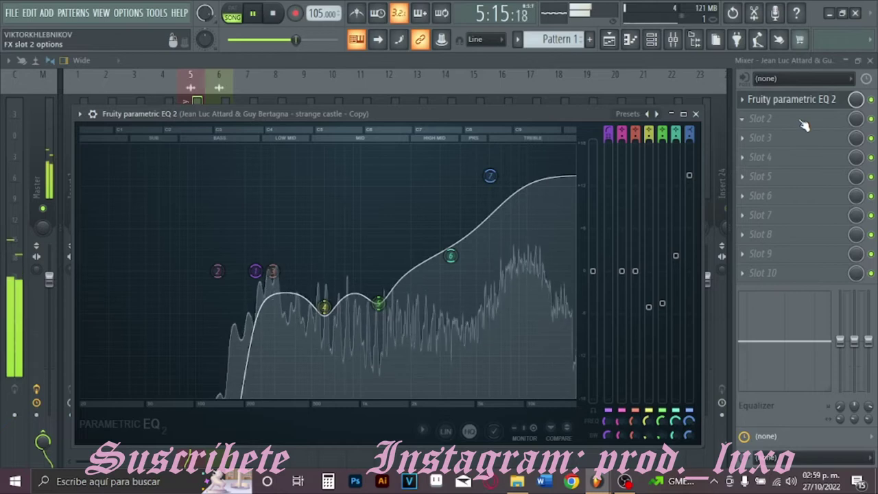
- Add Fruity Reeverb 2 in the strange castle track's second effect slot with the wet level at about 56%
click(747, 118)
mouse_move(748, 135)
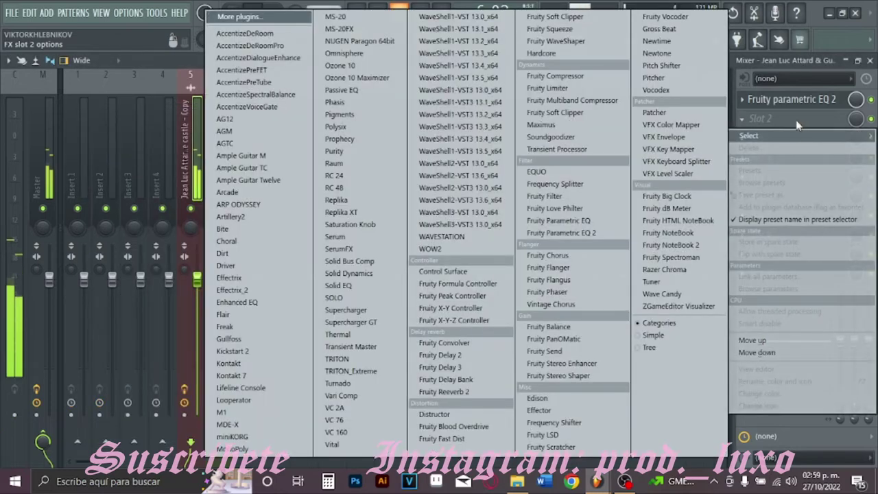
click(459, 397)
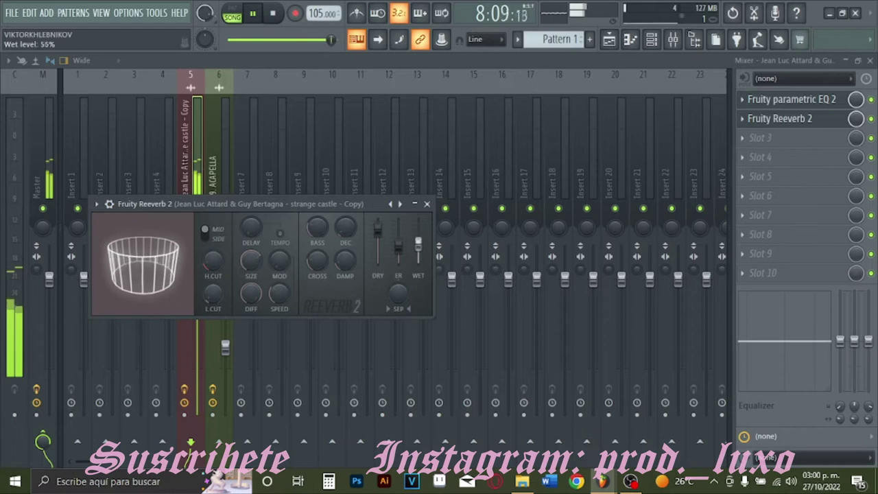
click(426, 204)
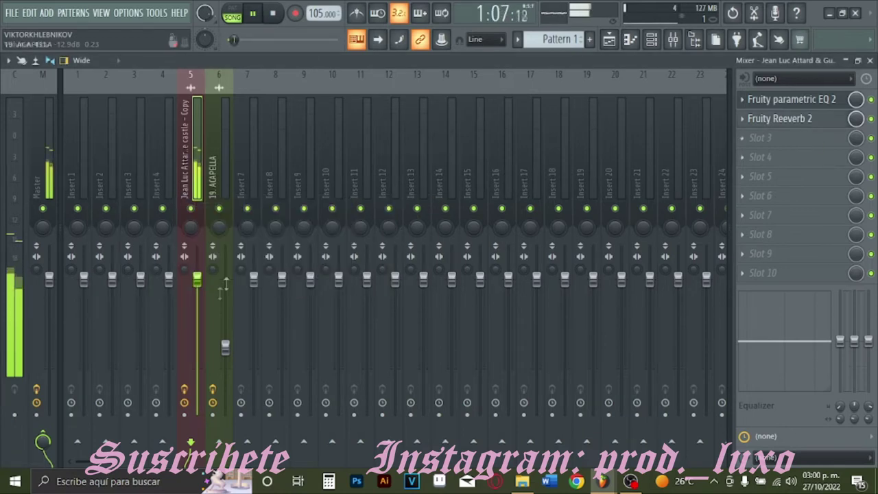
- Solo the acapella track, play it from the start, and select its mixer channel
click(619, 40)
key(space)
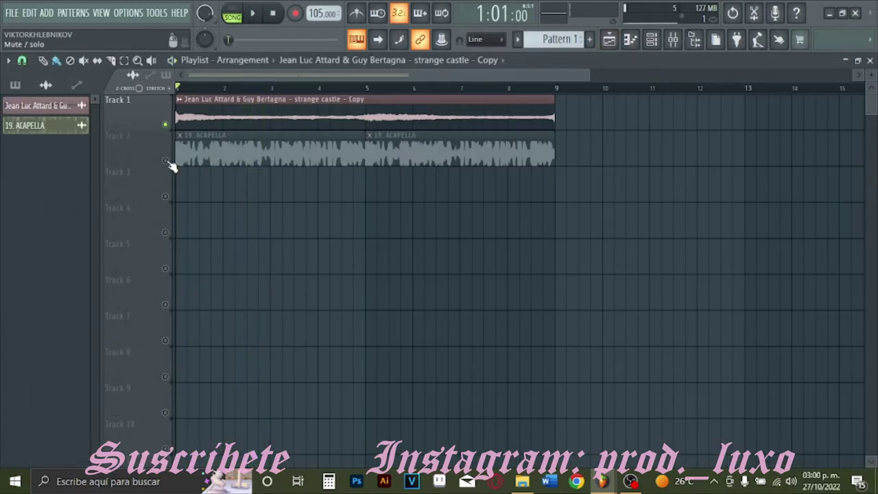
ctrl+click(166, 162)
key(space)
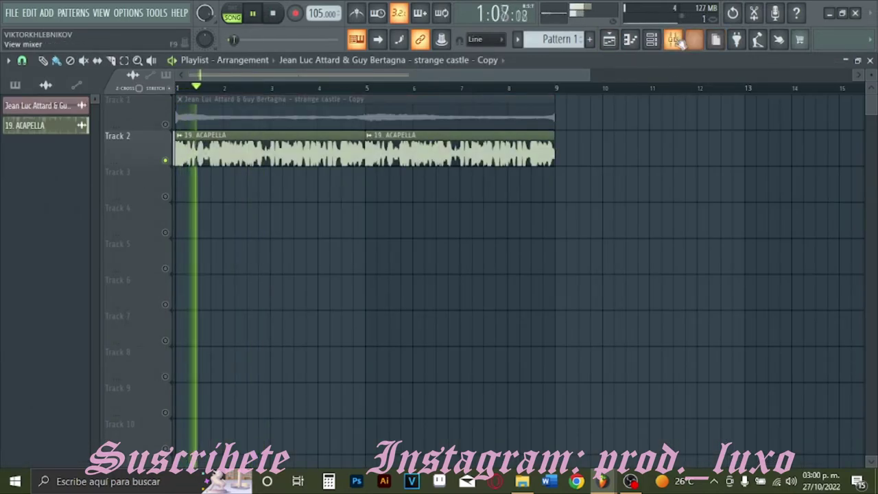
click(673, 39)
click(218, 161)
- Open the acapella's Fruity Parametric EQ 2 and lower high shelf band 7 to -18 dB at about 10 kHz
click(788, 98)
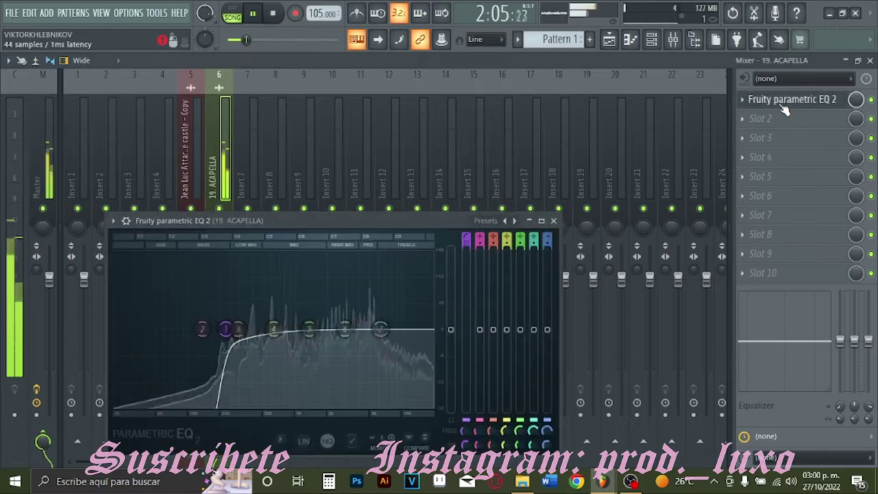
drag(297, 220, 314, 142)
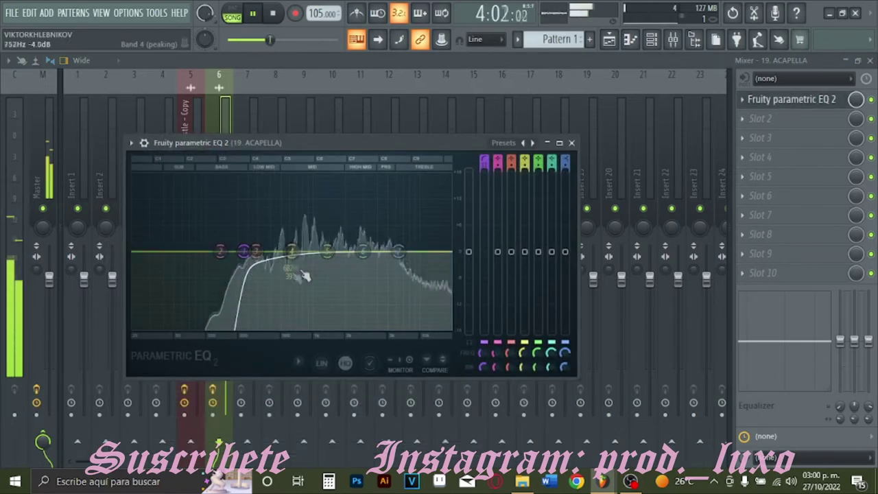
drag(398, 252, 403, 254)
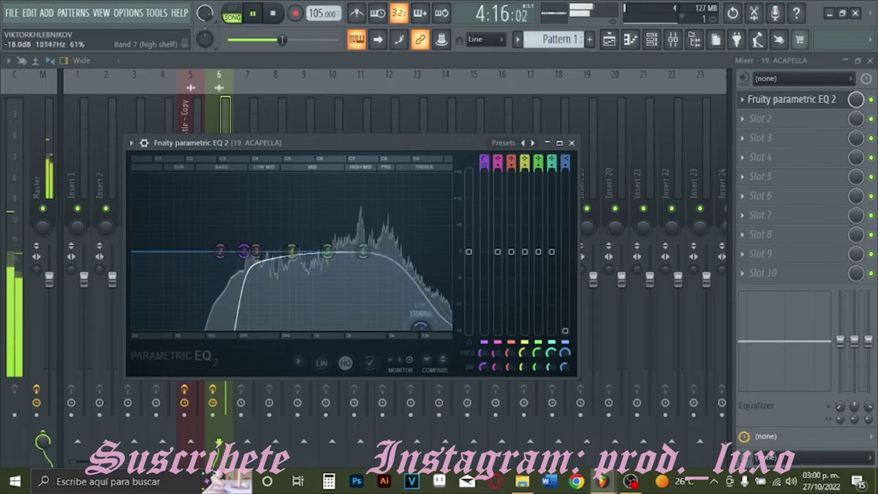
- Change the acapella EQ's band 7 to a low pass filter, then boost band 4 slightly and cut band 5
mouse_move(449, 296)
click(480, 302)
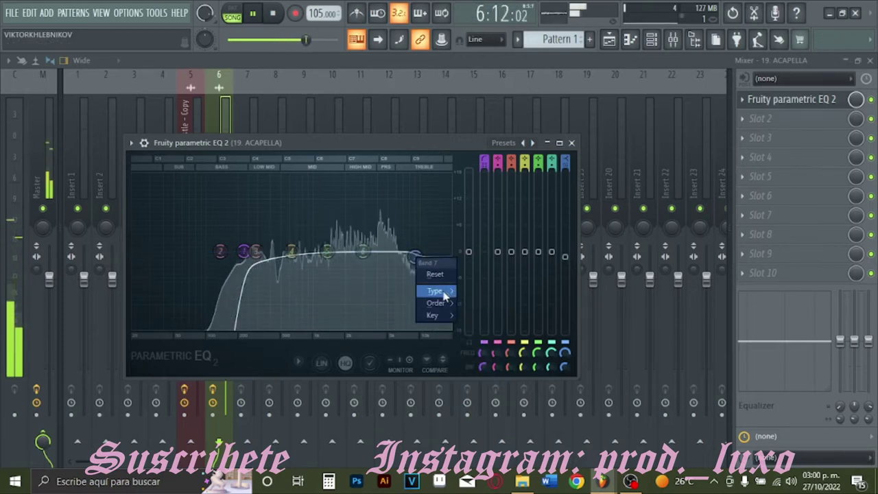
click(481, 323)
right_click(415, 254)
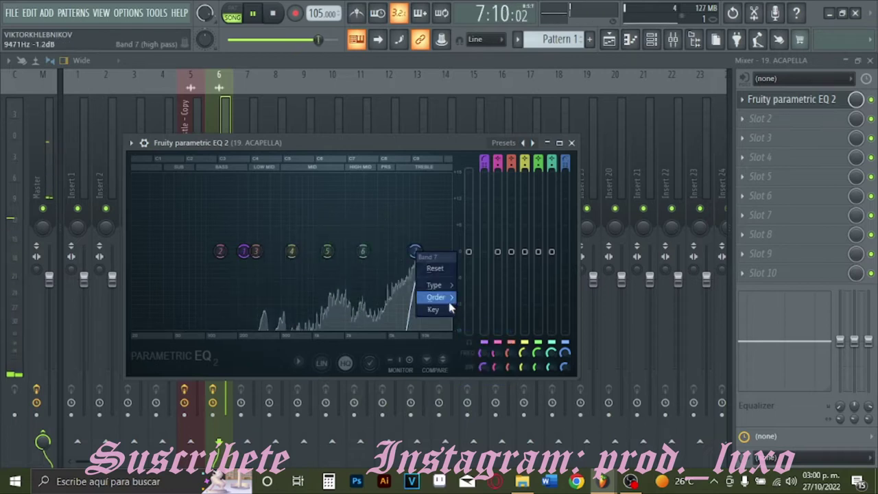
mouse_move(443, 287)
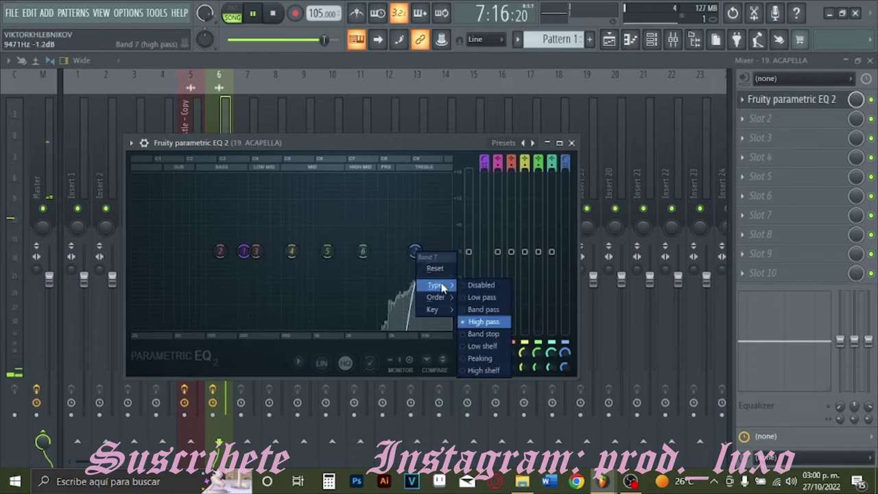
click(484, 297)
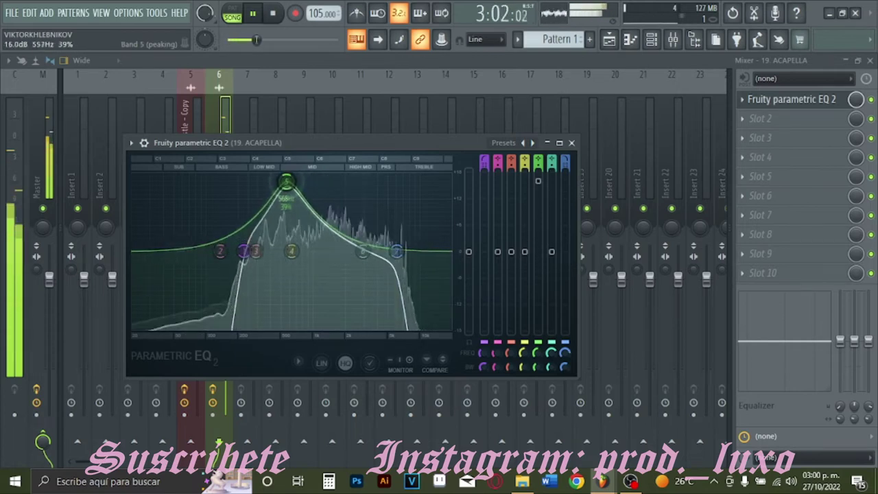
drag(278, 182, 338, 185)
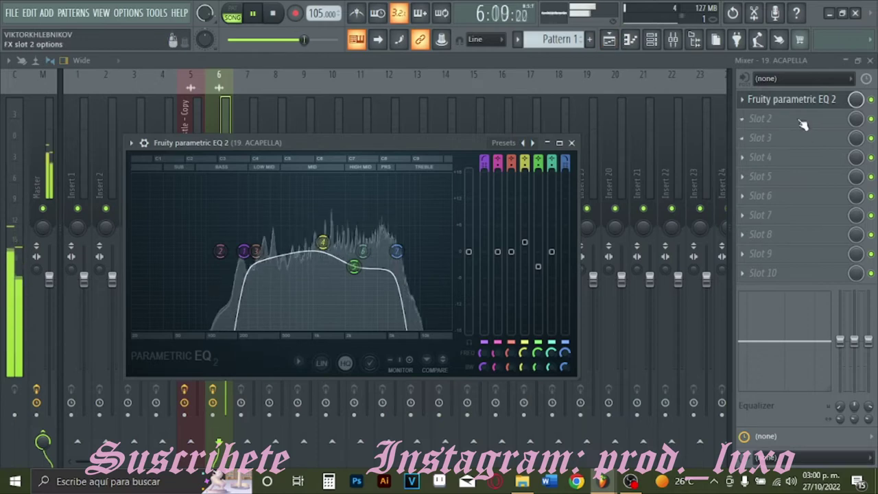
- Add Fruity Reeverb 2 in the acapella's second effect slot with a 41% wet level and a larger room size
click(759, 118)
click(484, 394)
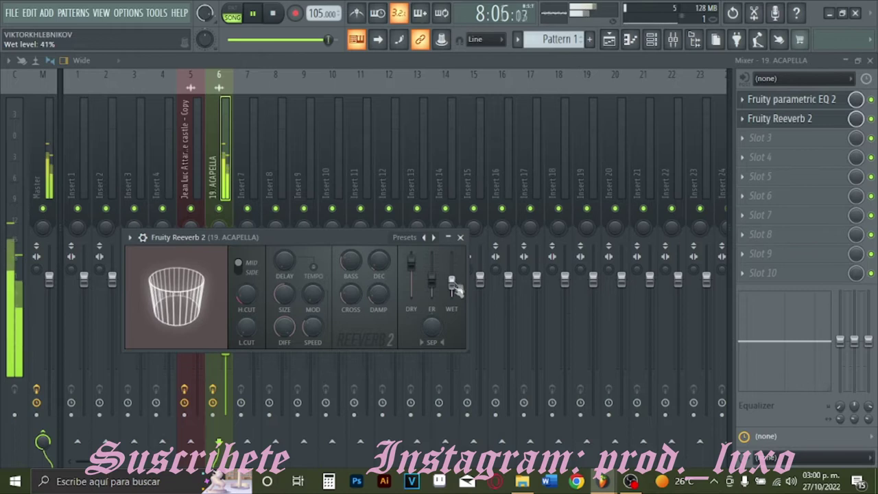
drag(284, 293, 284, 282)
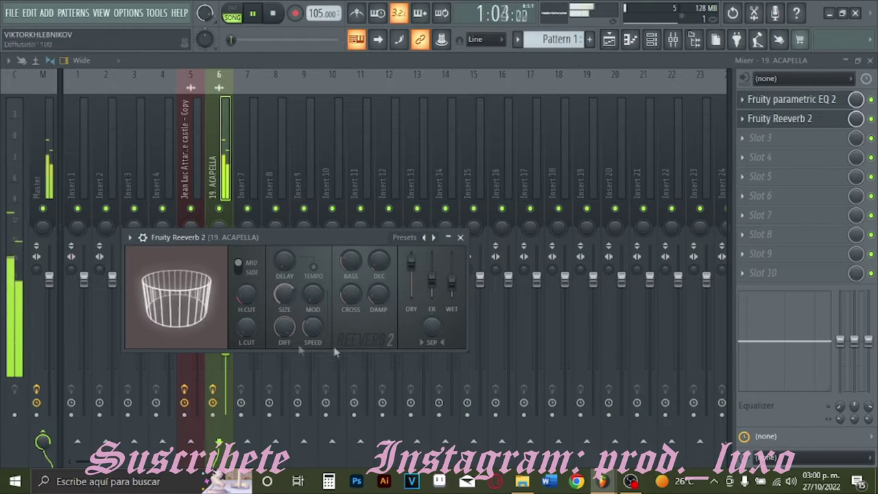
click(460, 238)
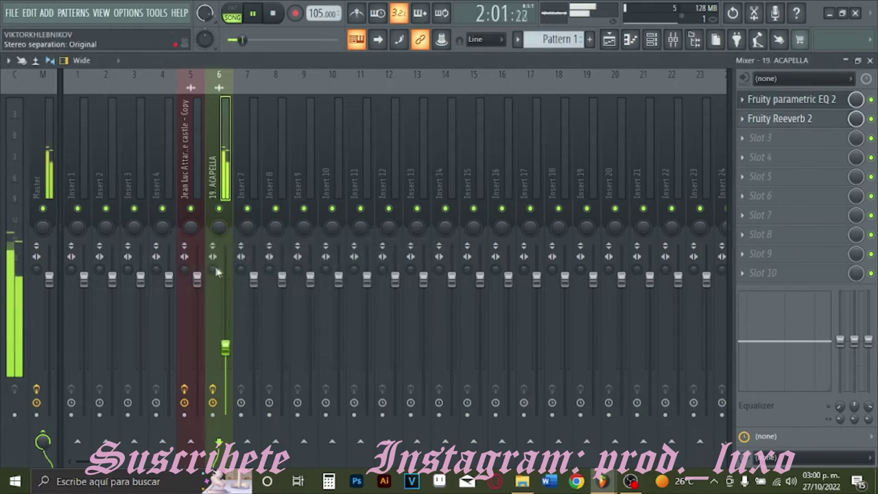
- Unmute the strange castle track, then lower the acapella's mixer level and set its stereo separation to 14% separated
click(609, 40)
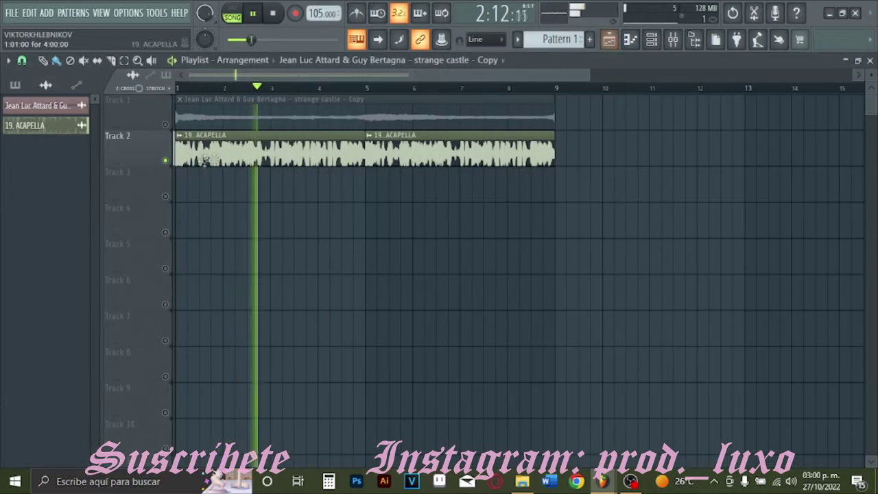
click(165, 125)
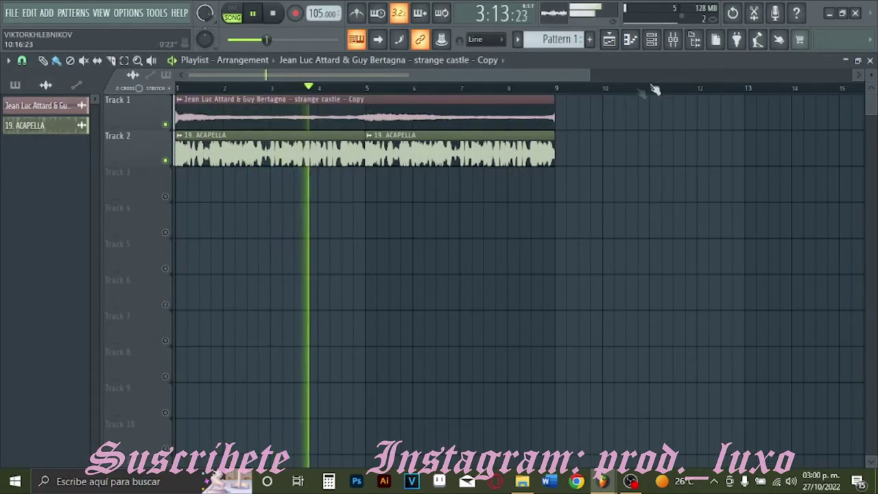
click(673, 39)
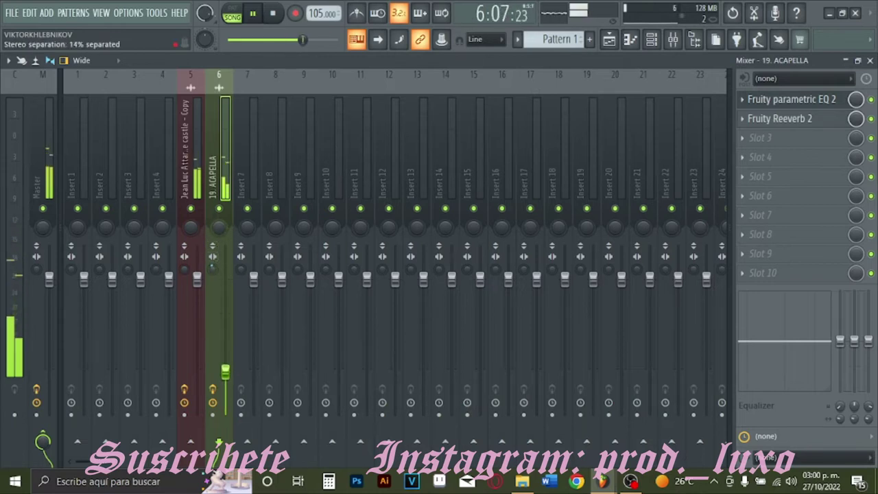
click(620, 45)
key(space)
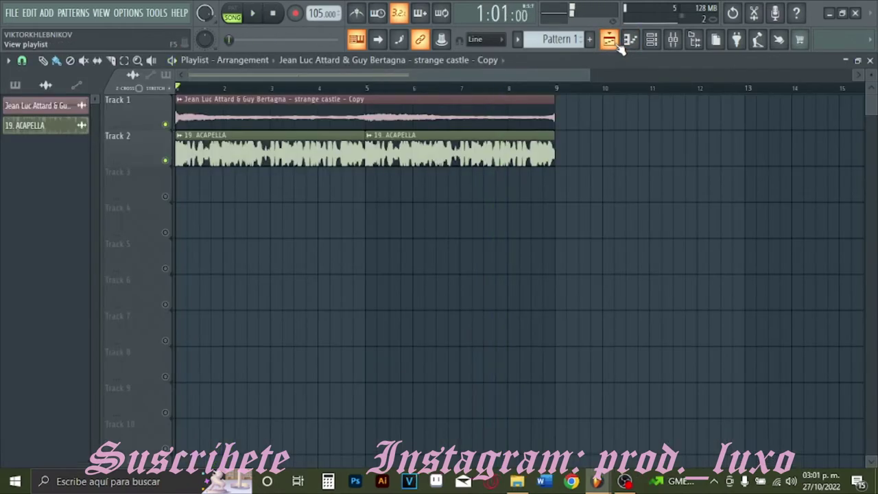
- Show all channels in the channel rack and add HH 1 from the NORTMIRAGE drum kit as a new channel
click(695, 40)
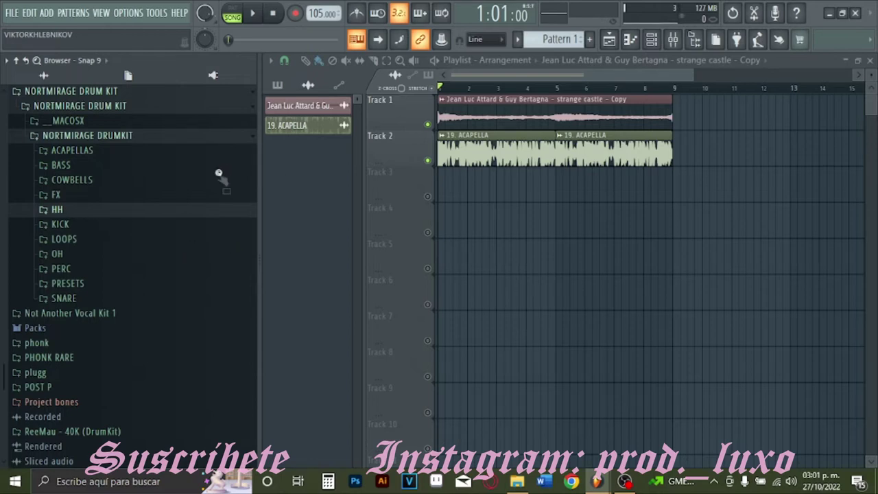
click(174, 209)
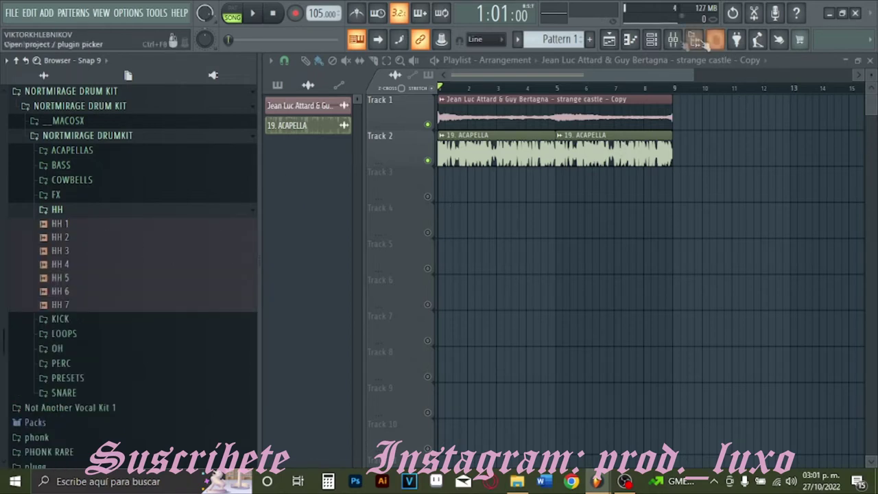
click(651, 40)
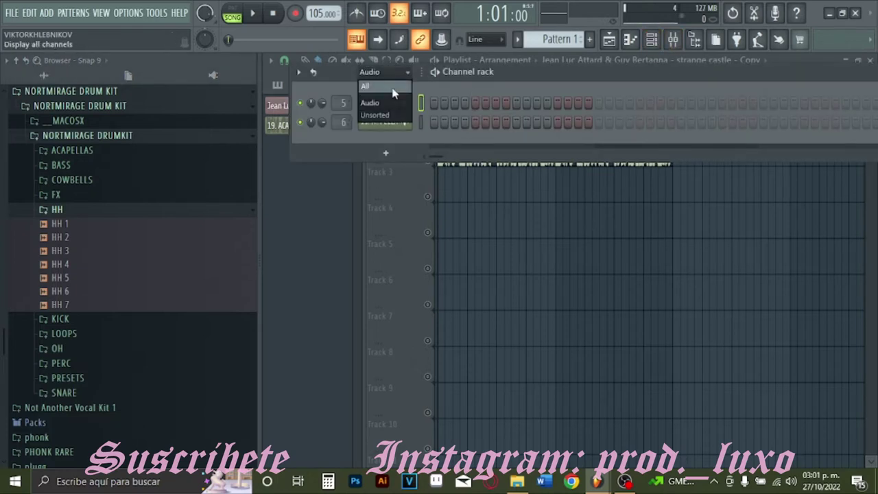
click(393, 87)
drag(61, 224, 402, 232)
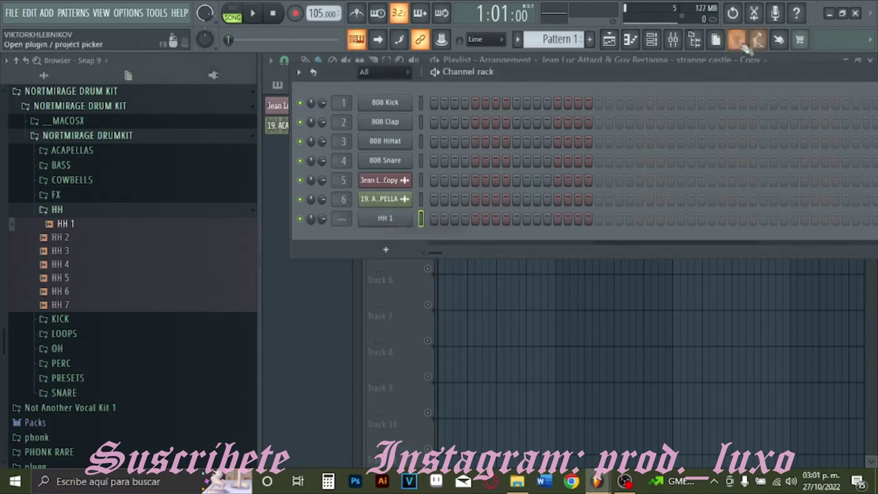
- Extend the HH 1 pattern to four bars and fill it with a hit on every 2 steps
click(698, 45)
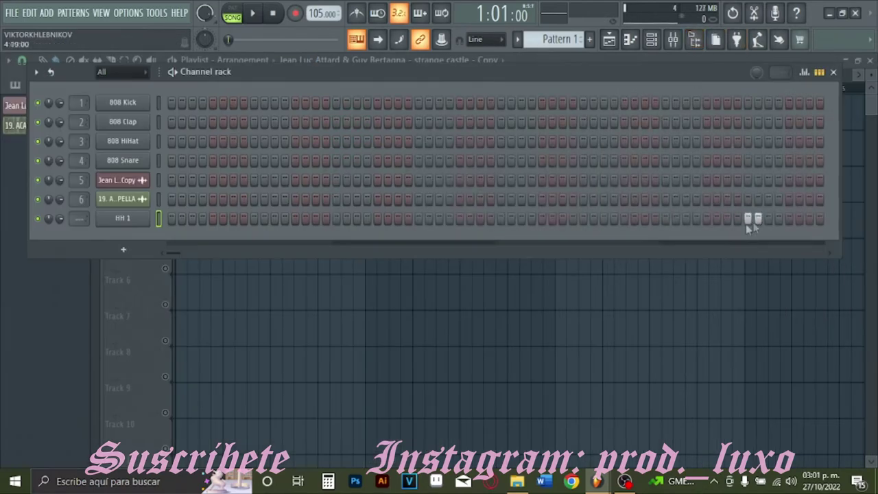
right_click(139, 217)
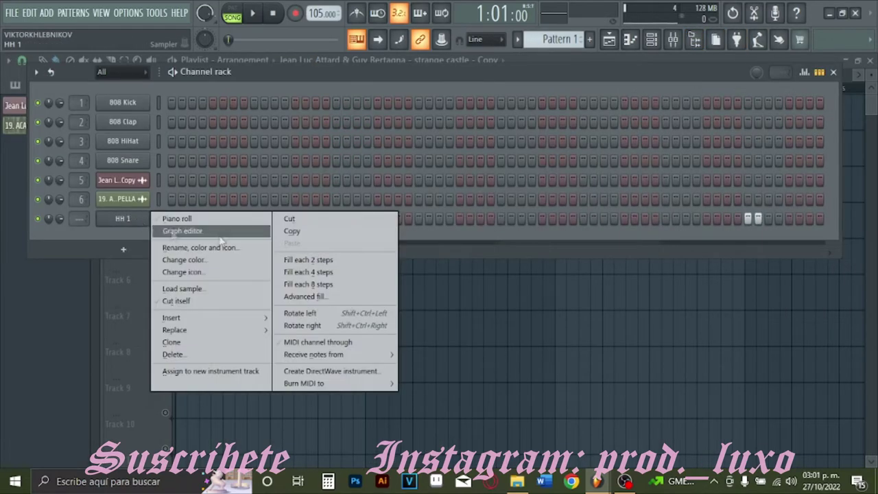
click(328, 266)
- Place Pattern 1 on Track 3 of the playlist at bars 1 and 5, and play the song
click(609, 39)
click(270, 212)
right_click(270, 212)
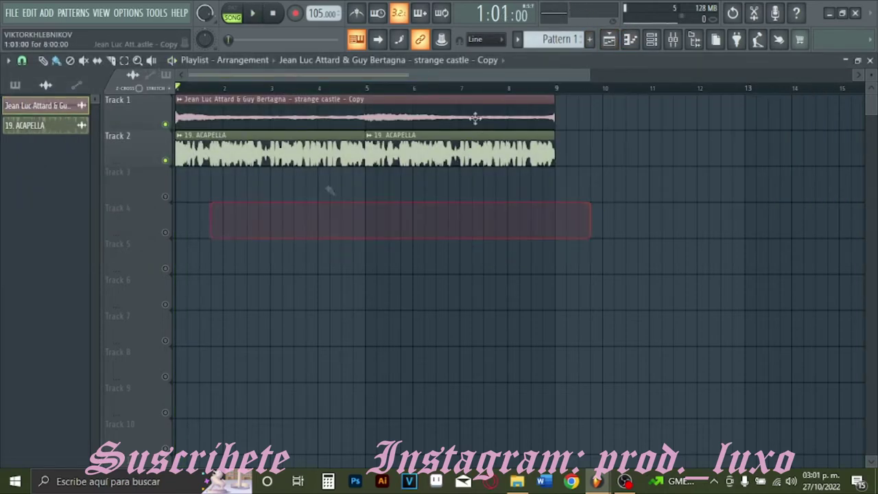
key(space)
click(164, 196)
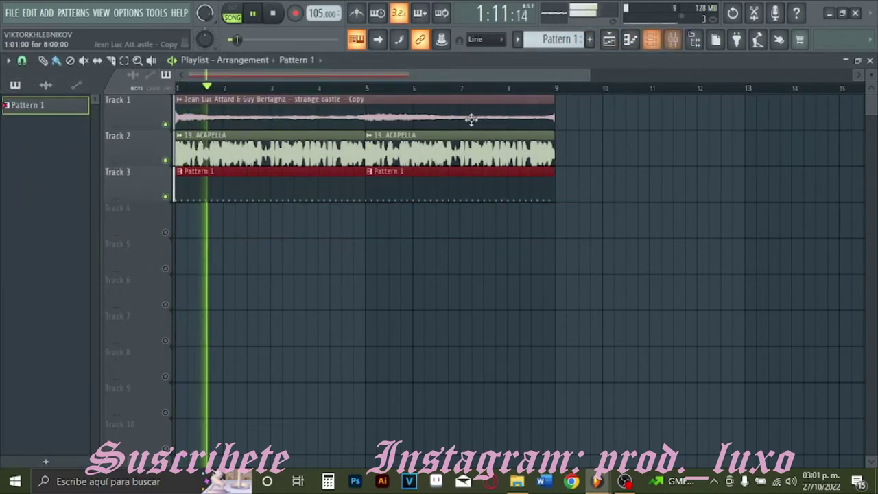
- Create a new empty pattern after Pattern 1
click(589, 39)
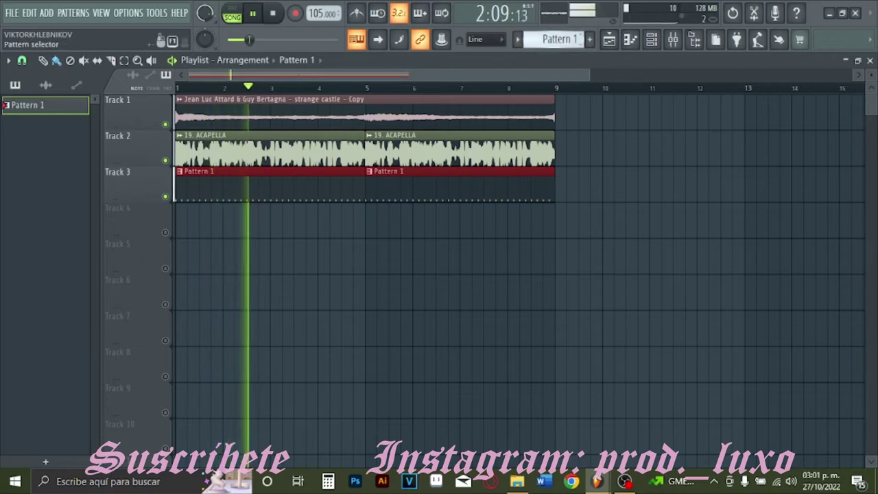
click(652, 40)
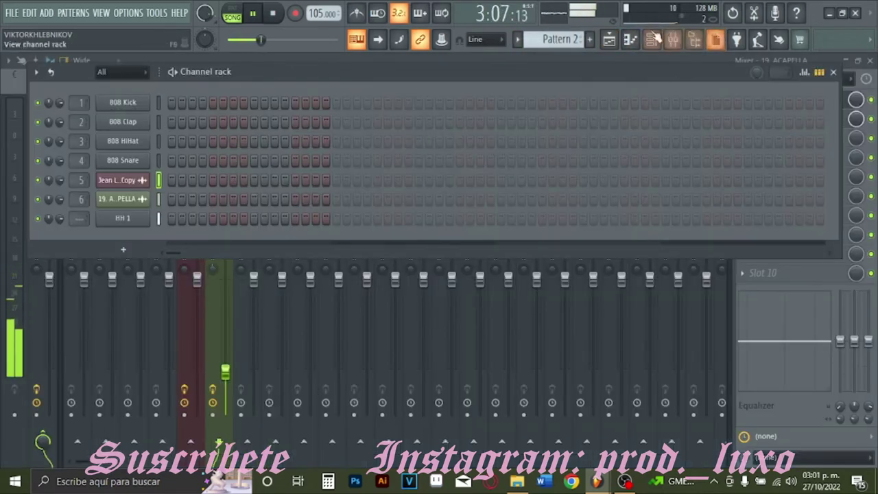
click(609, 40)
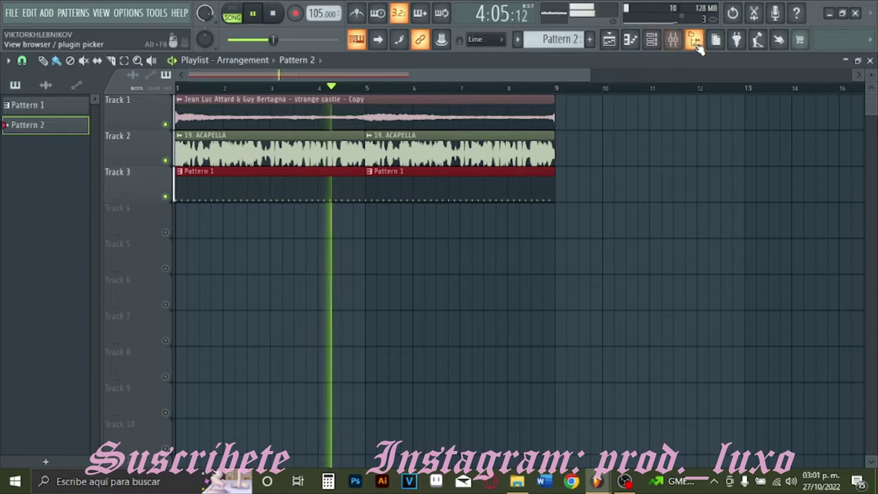
- Pick SNARE 9 from the drum kit's SNARE folder and add it to the channel rack as a new channel
click(695, 40)
click(92, 214)
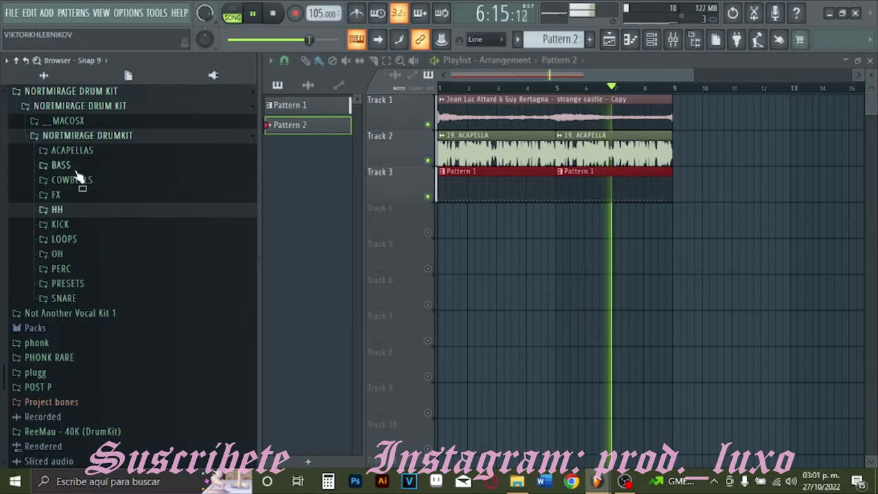
click(86, 268)
click(87, 268)
click(92, 297)
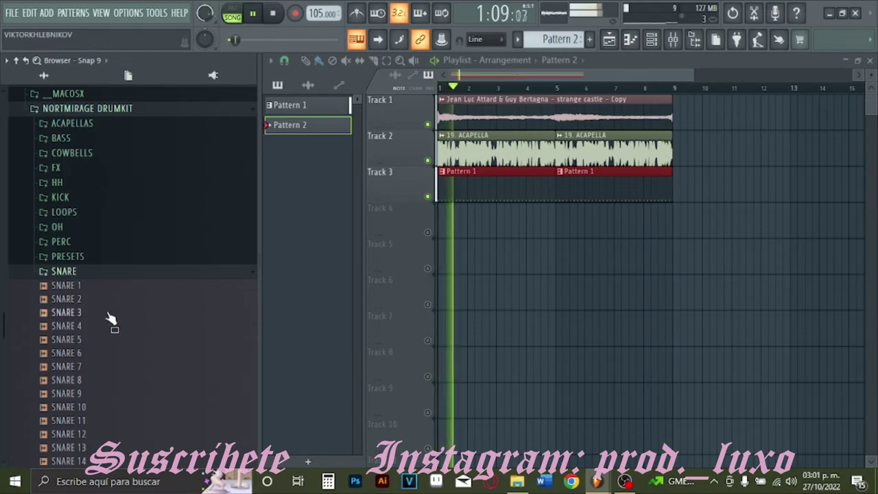
click(68, 393)
key(space)
key(F6)
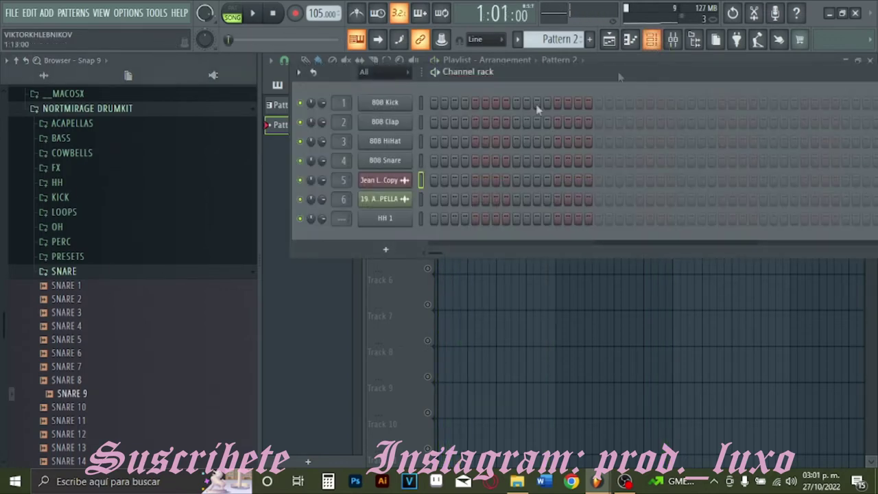
drag(374, 243, 376, 241)
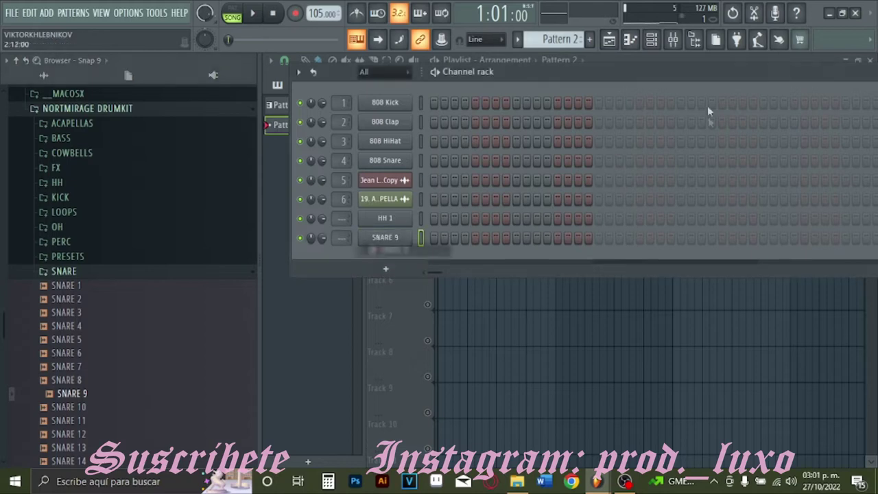
- Program SNARE 9 hits on steps 9, 25, 41 and 57, the third beat of each of the four bars
click(695, 40)
click(253, 237)
click(418, 237)
click(583, 237)
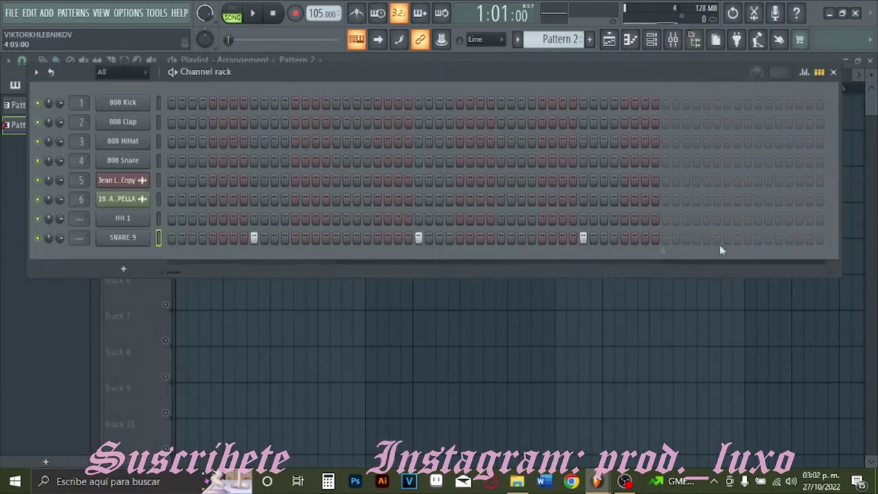
click(747, 237)
- Place Pattern 2 on Track 4 of the playlist at bars 1 and 5
click(608, 40)
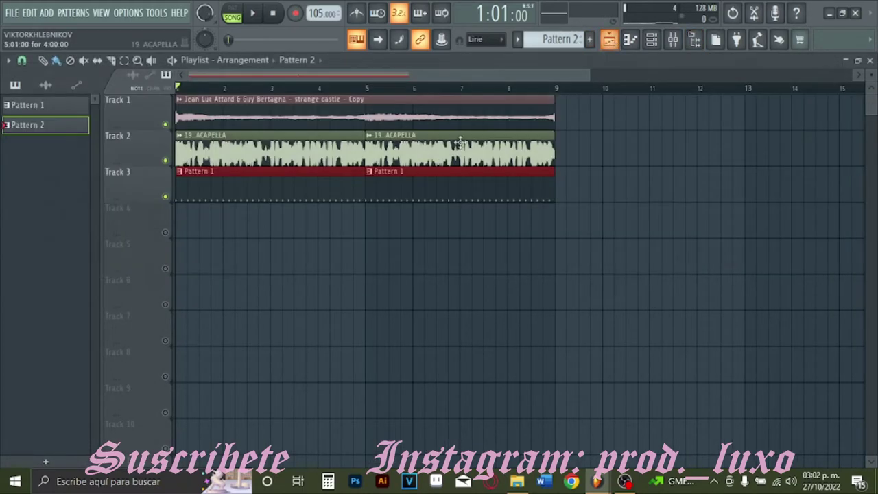
click(165, 232)
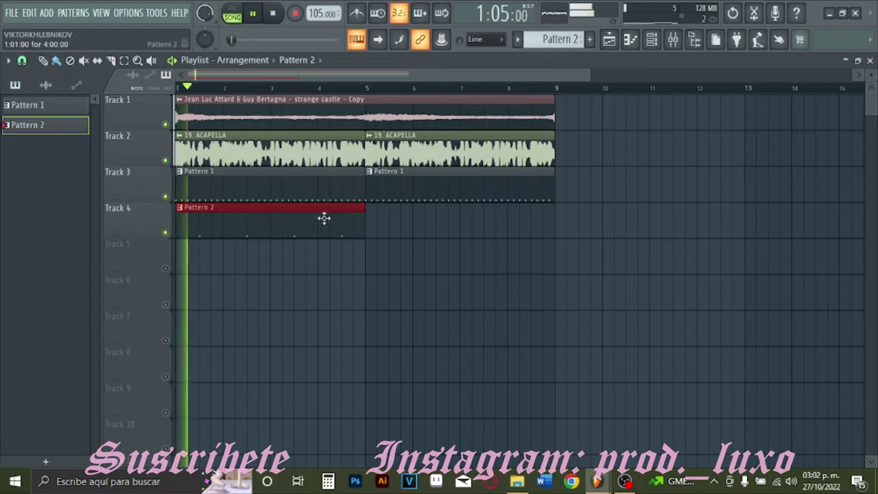
click(368, 222)
- Add the GUIR 4 sample from the drum kit's PERC folder to the channel rack as a new channel
click(673, 40)
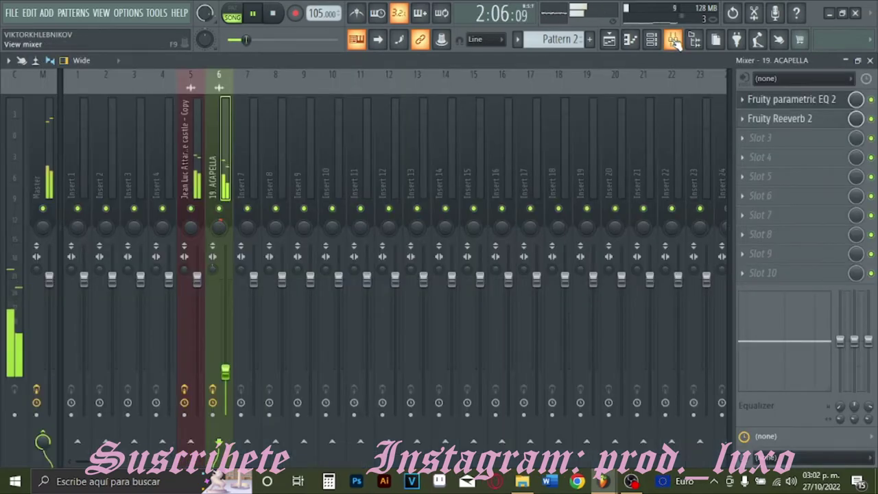
click(657, 44)
click(694, 42)
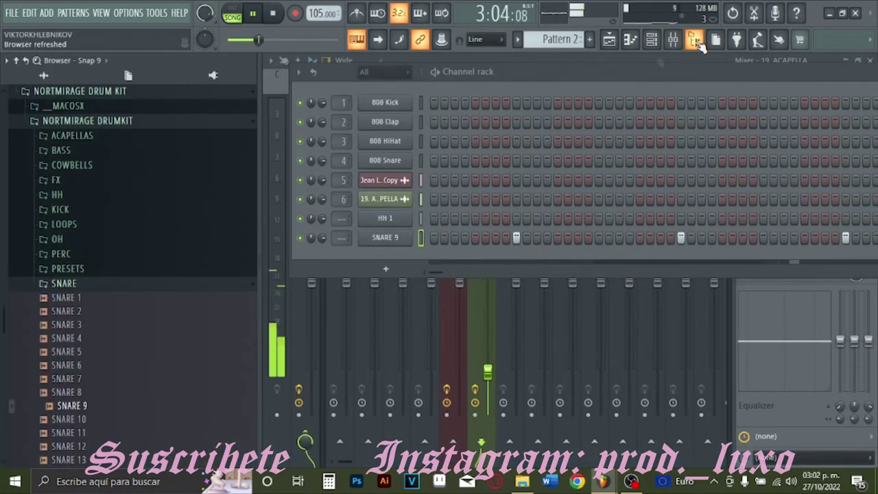
click(78, 283)
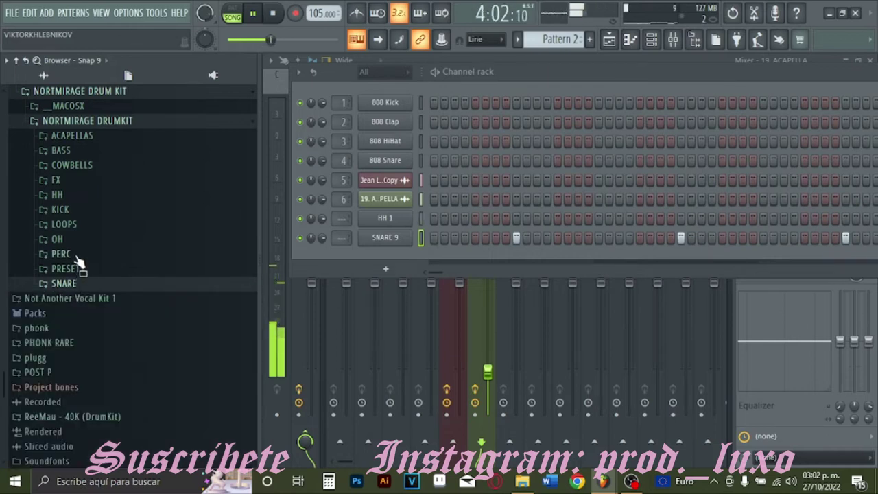
click(69, 254)
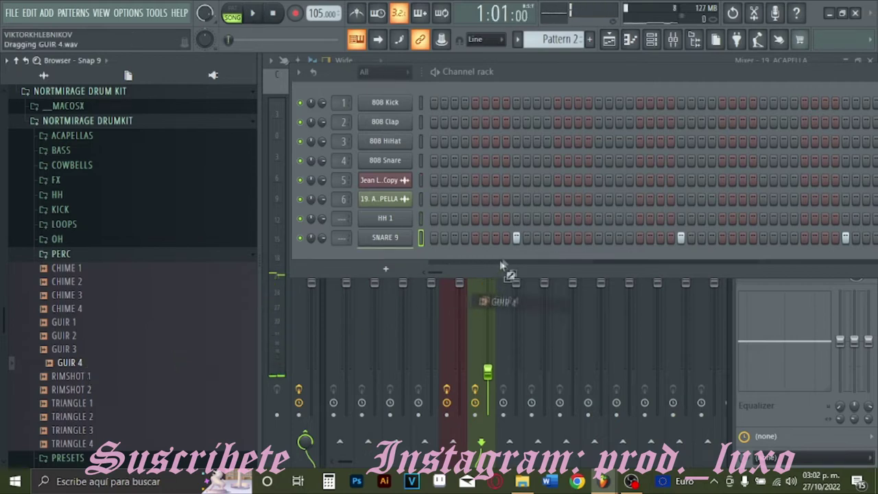
drag(519, 255, 519, 255)
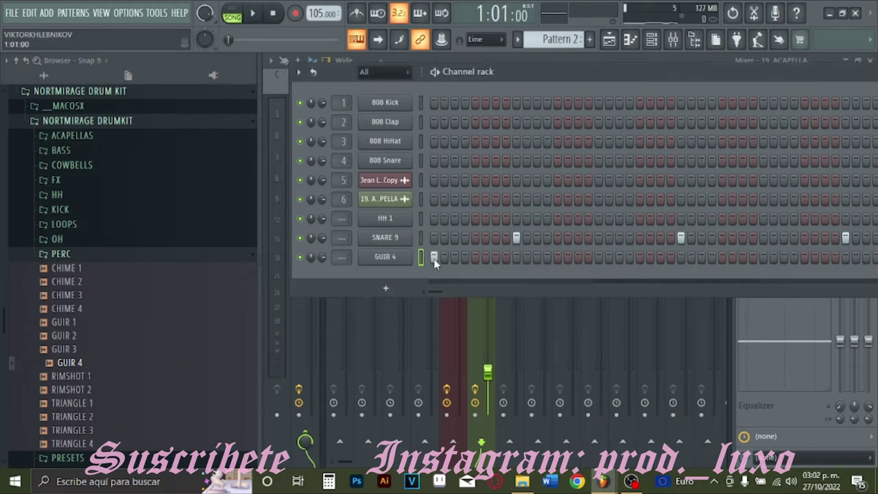
- Place a GUIR 4 hit on the first step of Pattern 2
click(433, 257)
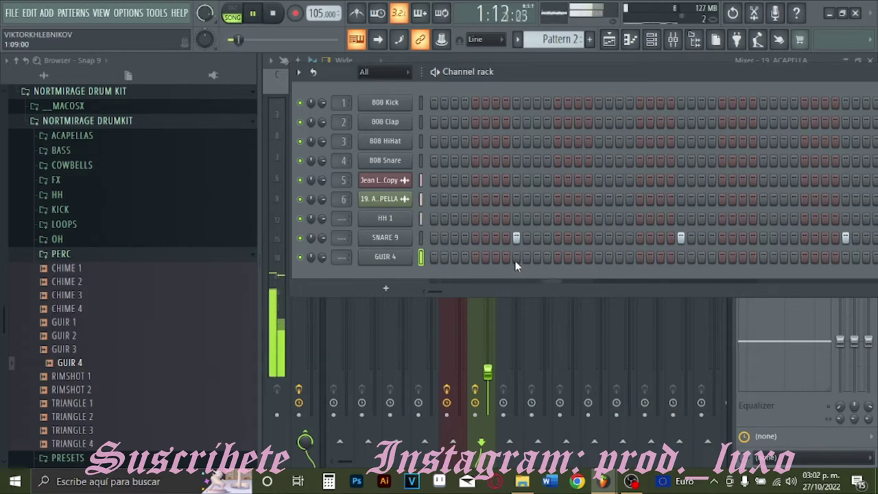
click(694, 41)
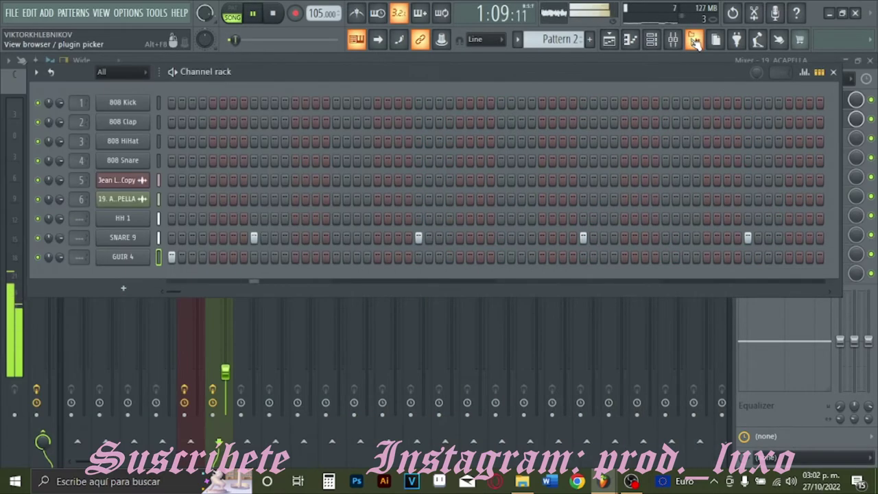
click(694, 41)
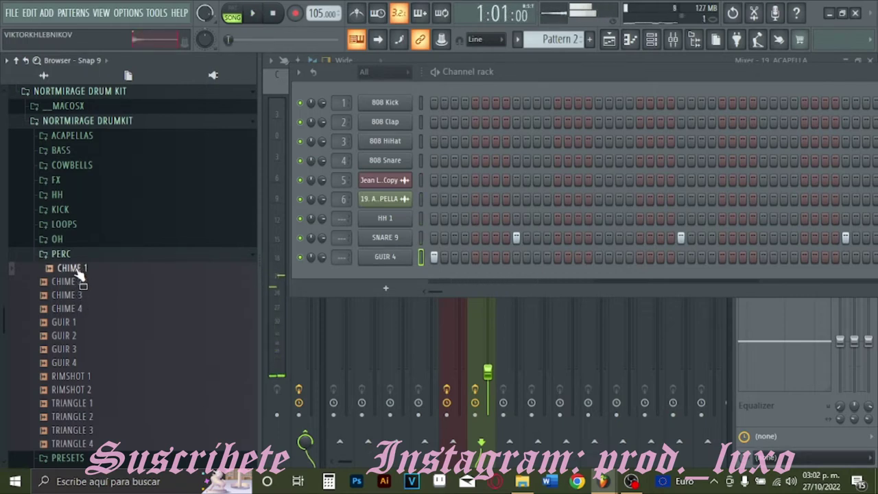
- Create Pattern 3 and add the CHIME 2 sample from the drum kit's PERC folder to the channel rack as a new channel
click(607, 42)
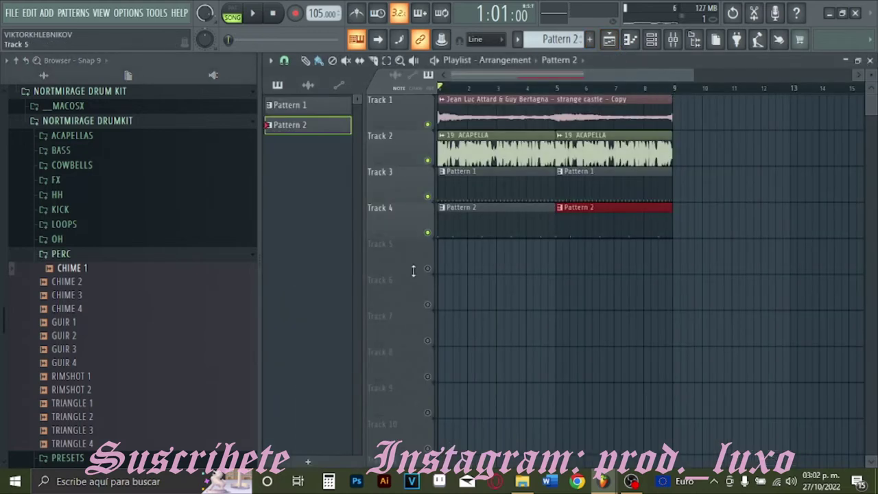
scroll(576, 42, up, 1)
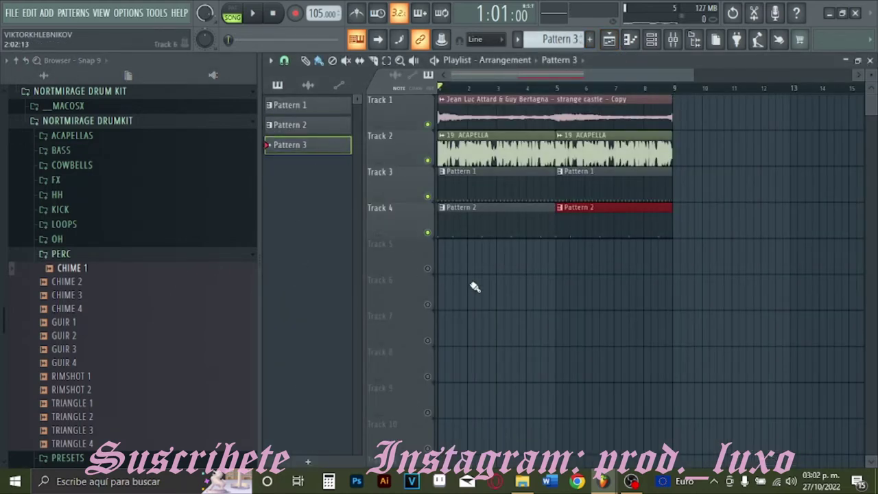
drag(477, 260, 449, 256)
click(653, 41)
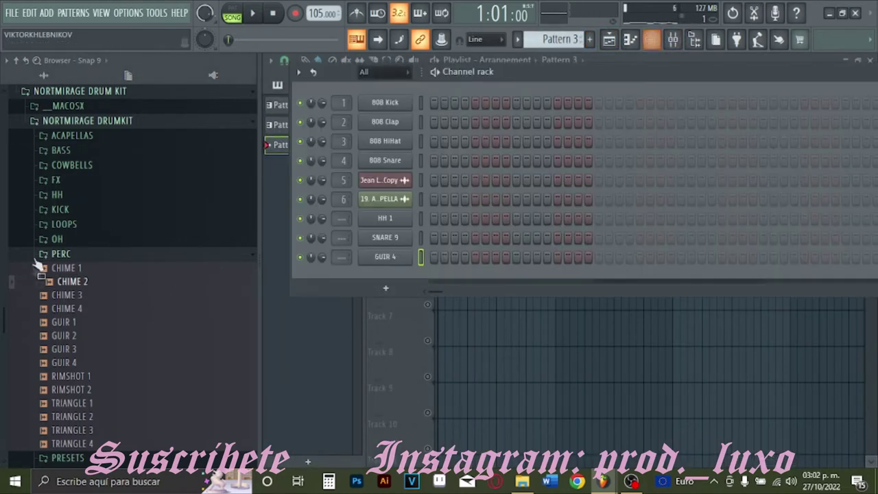
drag(74, 281, 78, 293)
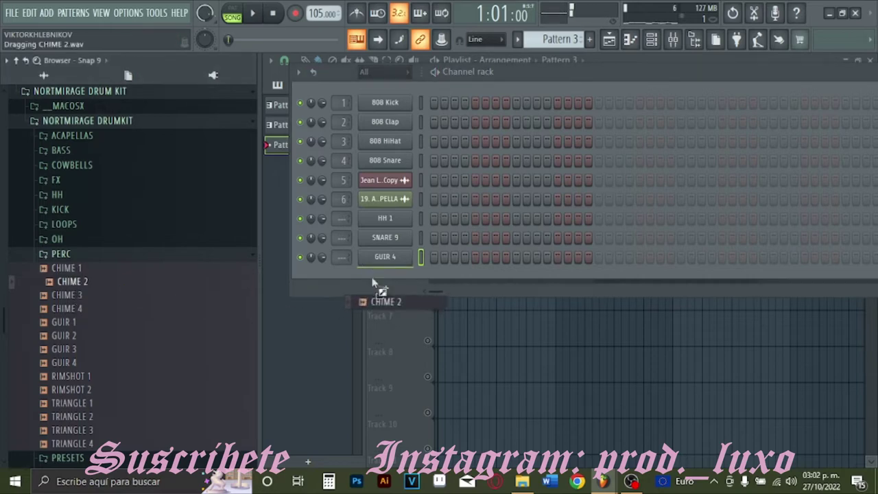
drag(371, 275, 476, 292)
- Fill every fourth step of the CHIME 2 channel across all four bars of Pattern 3
right_click(392, 281)
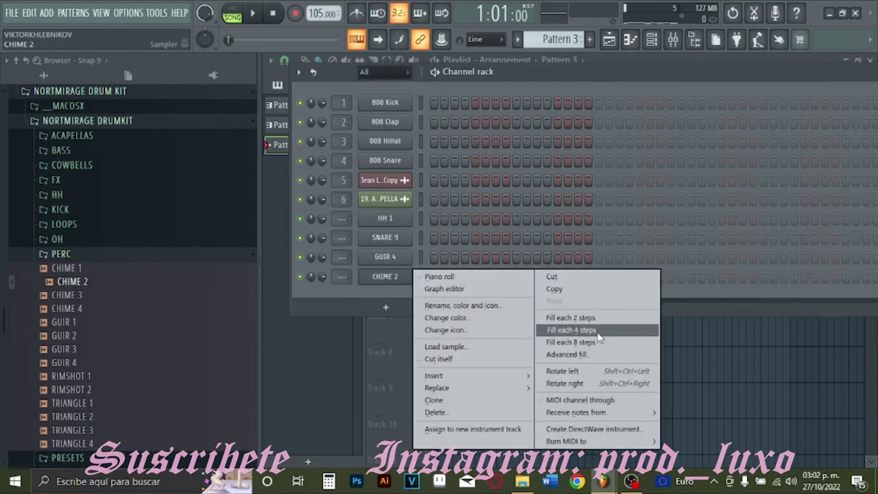
click(571, 330)
key(alt+F8)
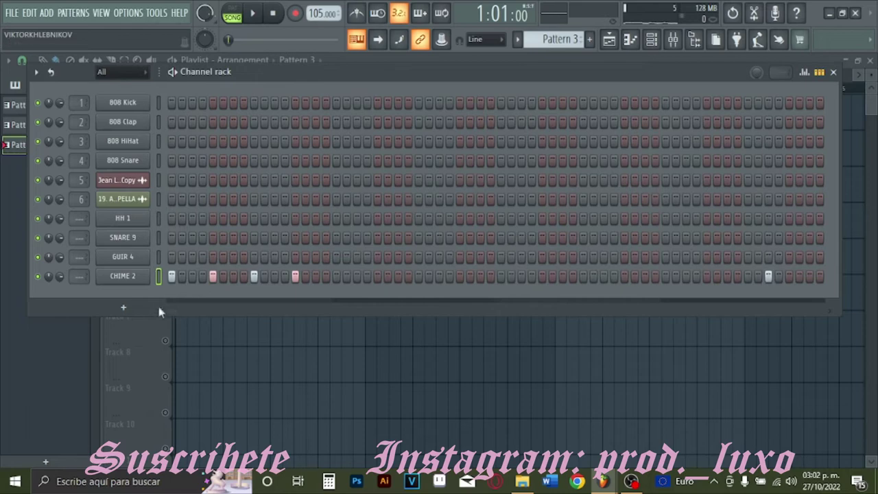
right_click(133, 281)
click(337, 329)
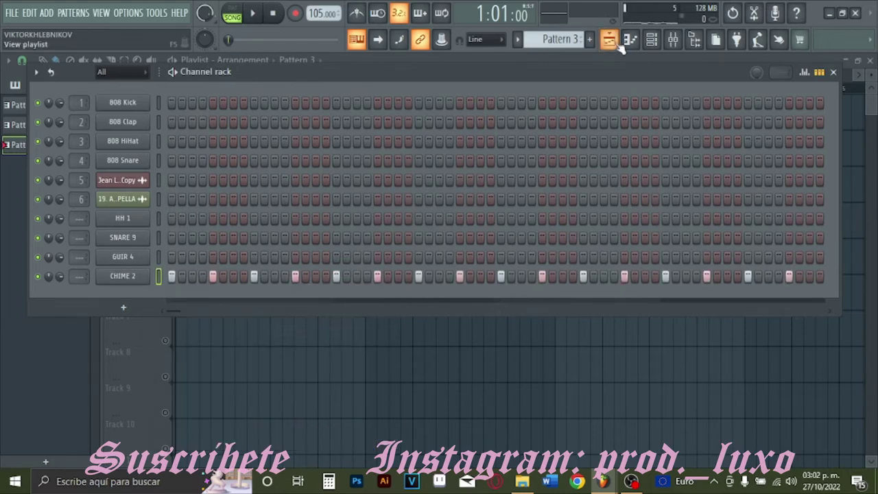
- Place Pattern 3 on Track 5 of the playlist at bars 1 and 5
click(608, 39)
click(313, 280)
right_click(362, 303)
key(space)
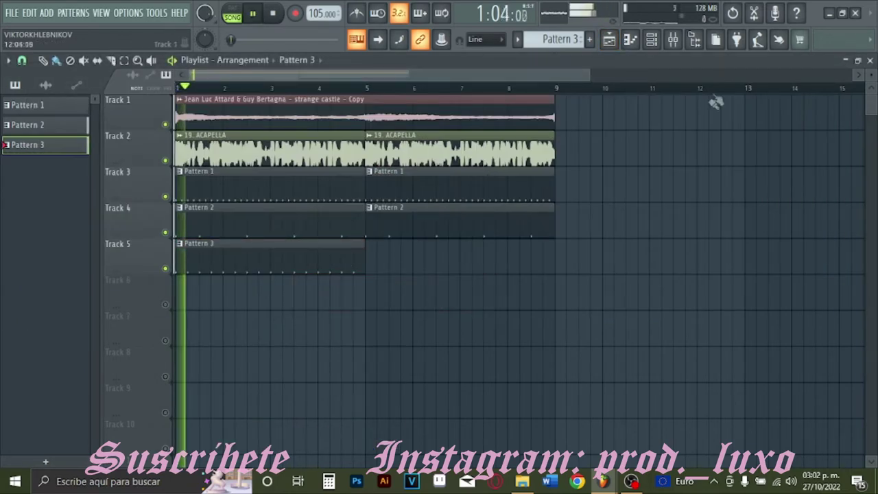
click(404, 259)
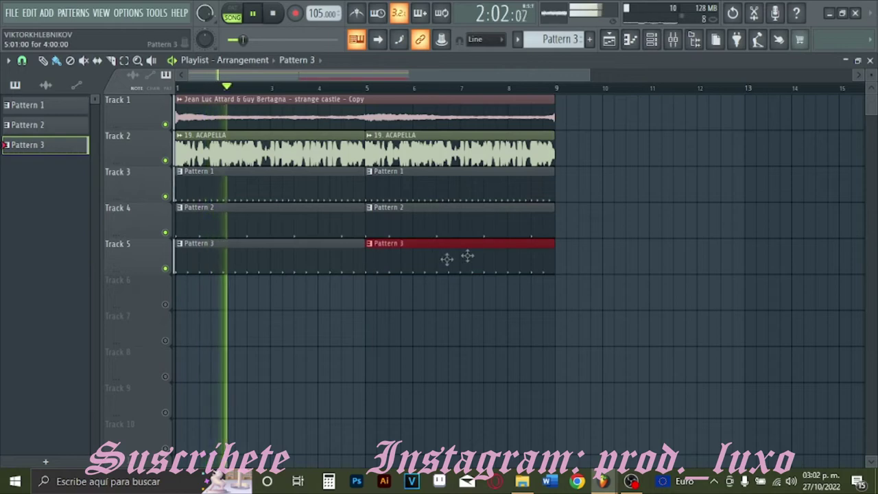
- Stop playback and open the CHIME 2 channel's sampler settings to examine its waveform
click(673, 39)
key(space)
click(651, 39)
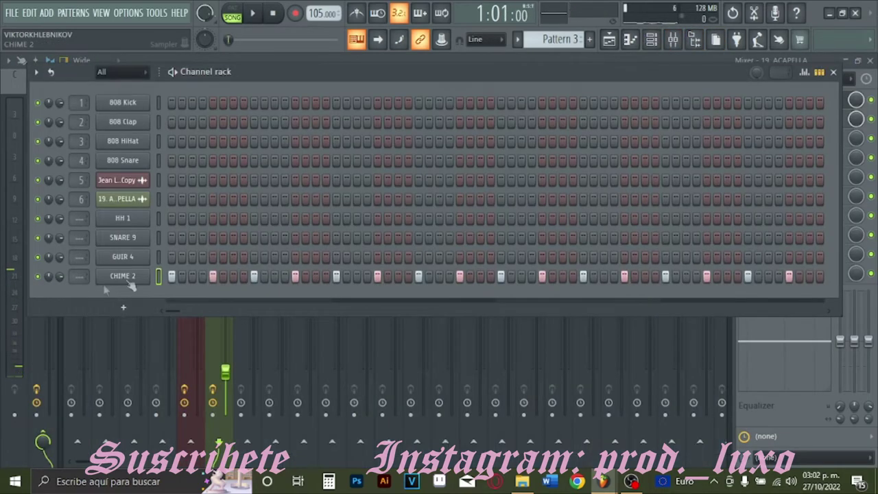
click(134, 277)
click(396, 155)
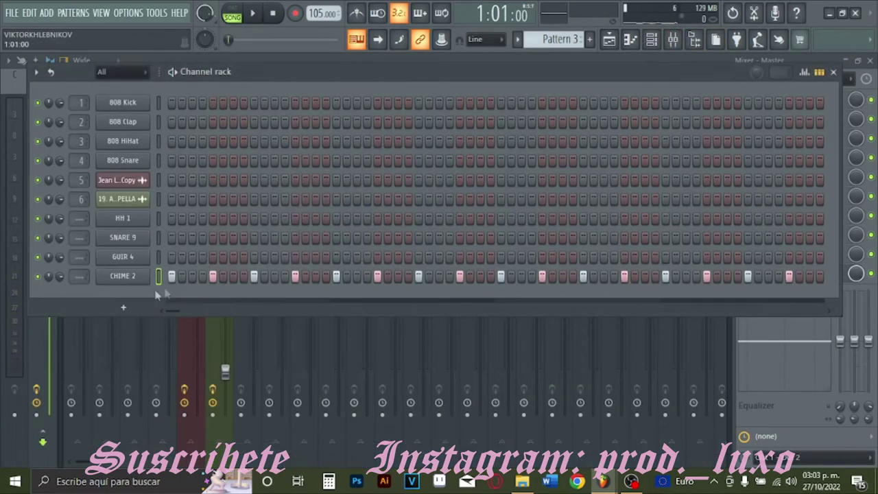
click(127, 282)
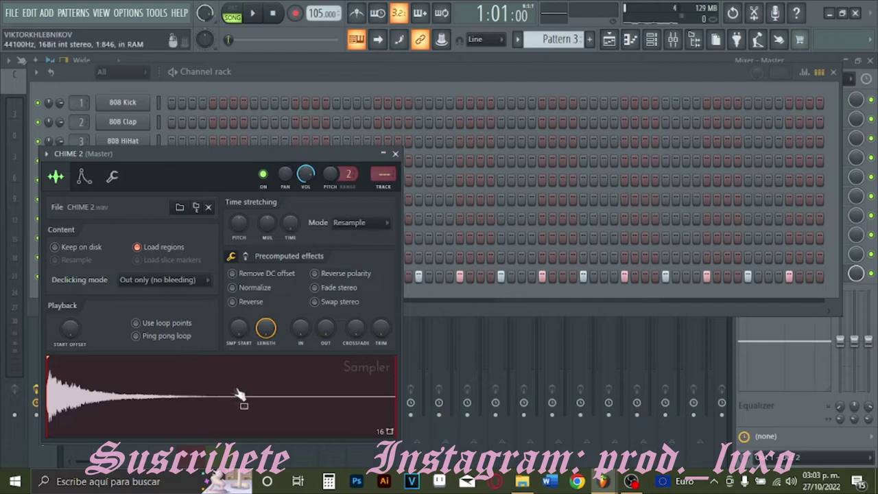
- Play the arrangement and mute Track 5 to hear the beat without the chime pattern
key(space)
click(609, 39)
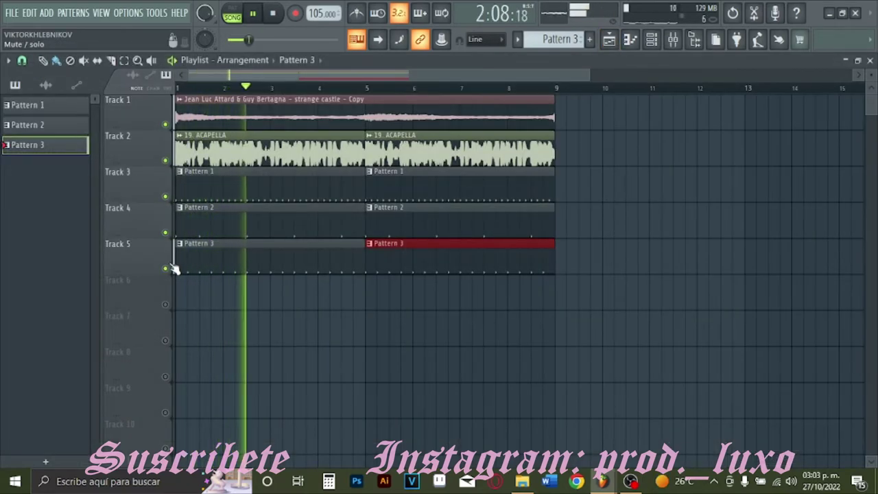
click(173, 267)
key(space)
- Create Pattern 4, add the BVKER - Disrupted Phonk 808 - 35 - (C) sample as a new channel, and open its sampler settings
click(695, 40)
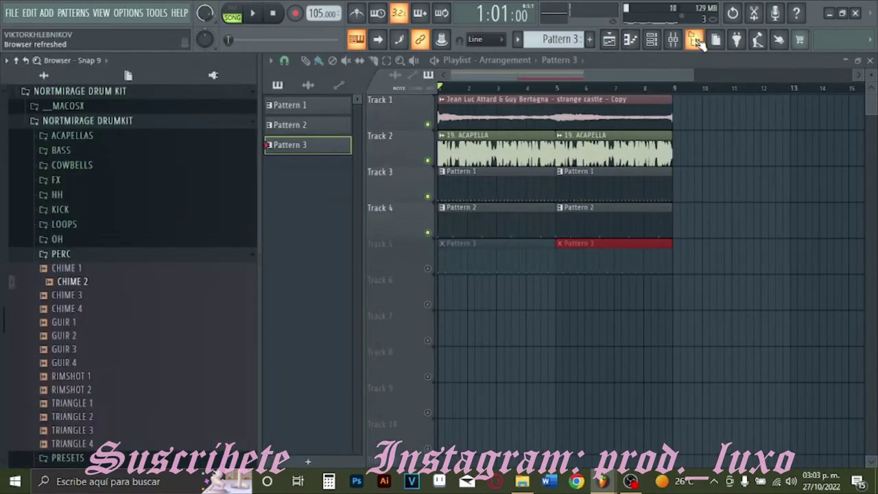
click(61, 255)
click(81, 151)
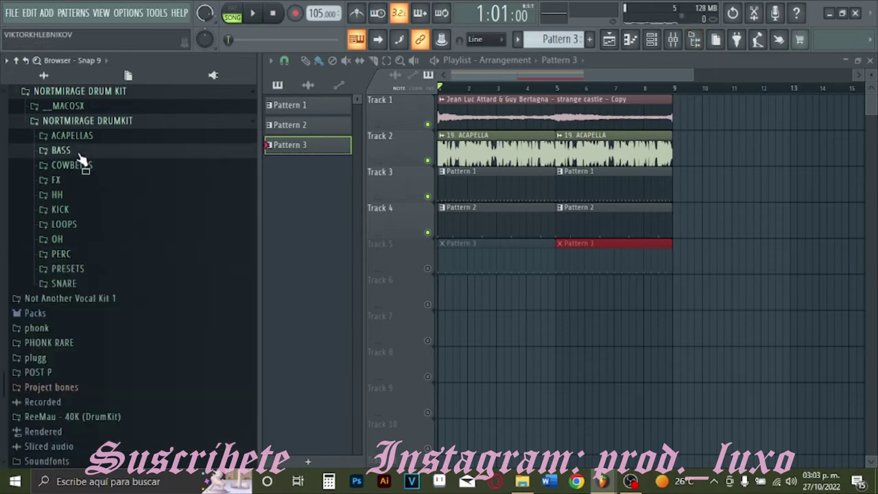
key(space)
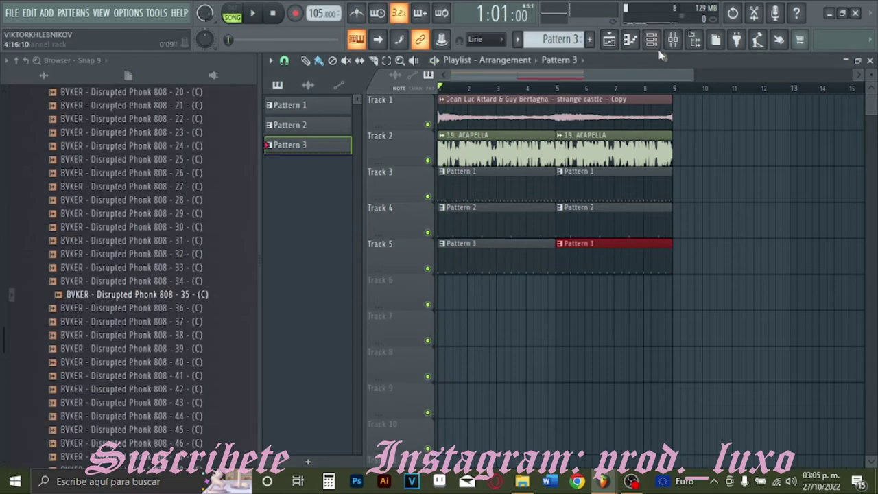
click(650, 39)
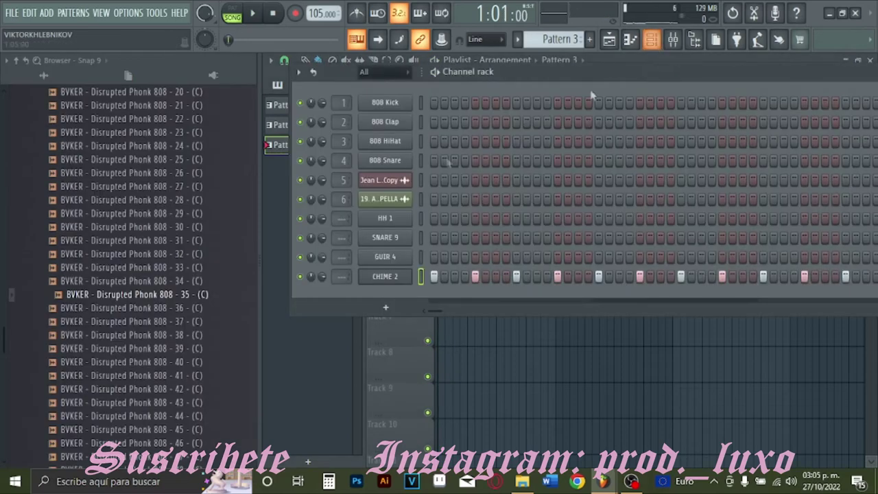
click(588, 39)
drag(137, 298, 398, 294)
click(385, 295)
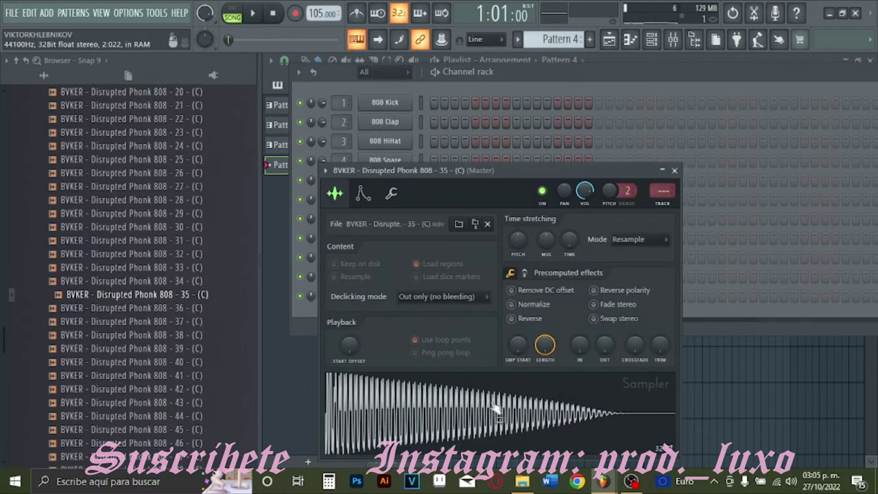
- Place Pattern 4 on Track 6 at bar 1, solo that track, and switch the Track 1 melody back on
click(626, 41)
click(486, 300)
right_click(427, 305)
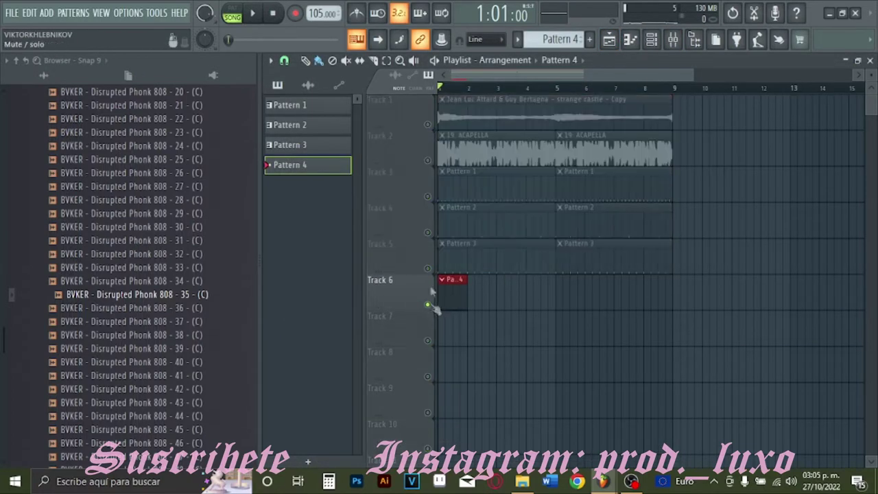
click(427, 124)
click(692, 46)
- Open the 808 channel's piano roll and move the note at the start of bar 1 up to C#9
double_click(230, 295)
right_click(114, 299)
click(172, 282)
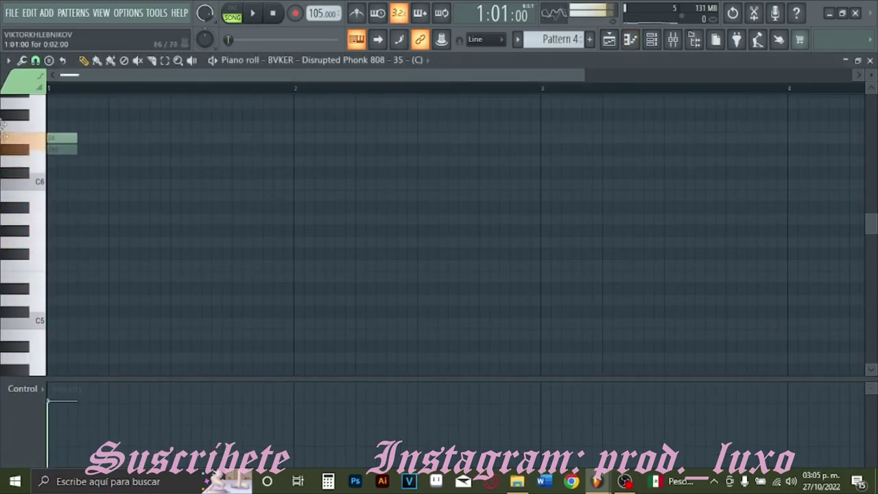
scroll(149, 346, up, 5)
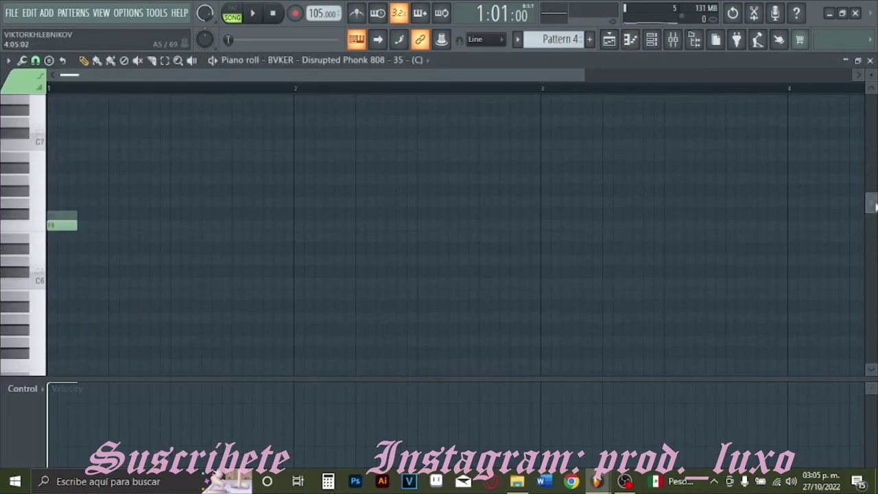
drag(60, 325, 42, 218)
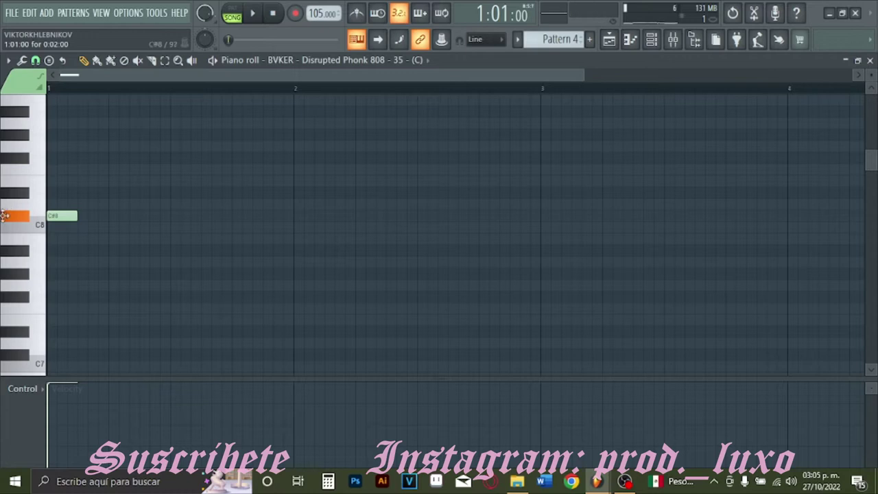
drag(53, 228, 33, 172)
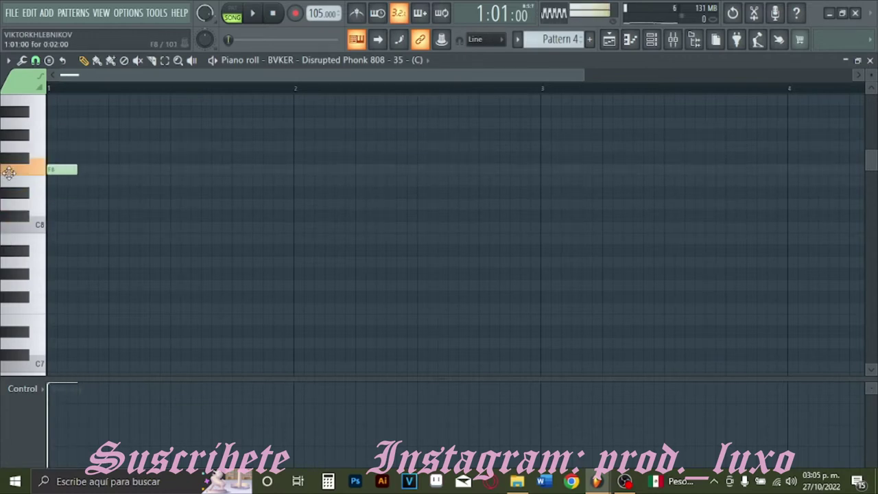
drag(10, 231, 55, 237)
- Play along and add C#9 notes for the 808 at step 15 of bar 1 and at two positions in bar 2
key(space)
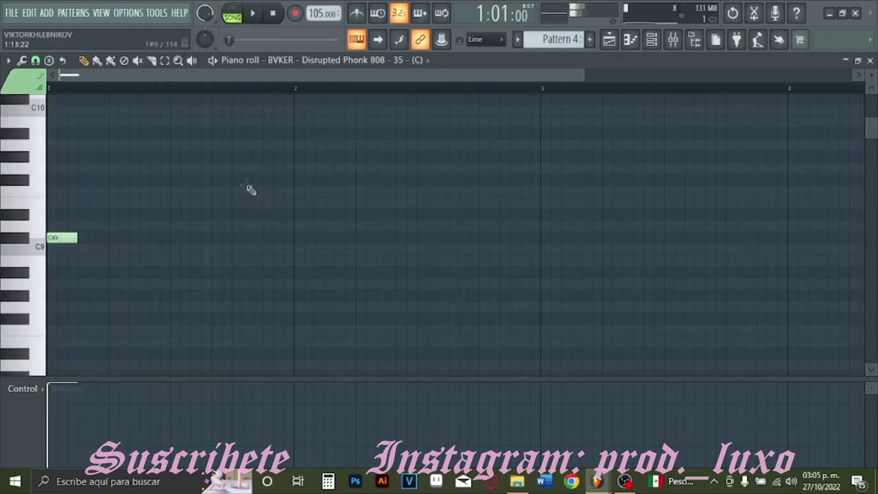
click(250, 240)
drag(247, 237, 274, 240)
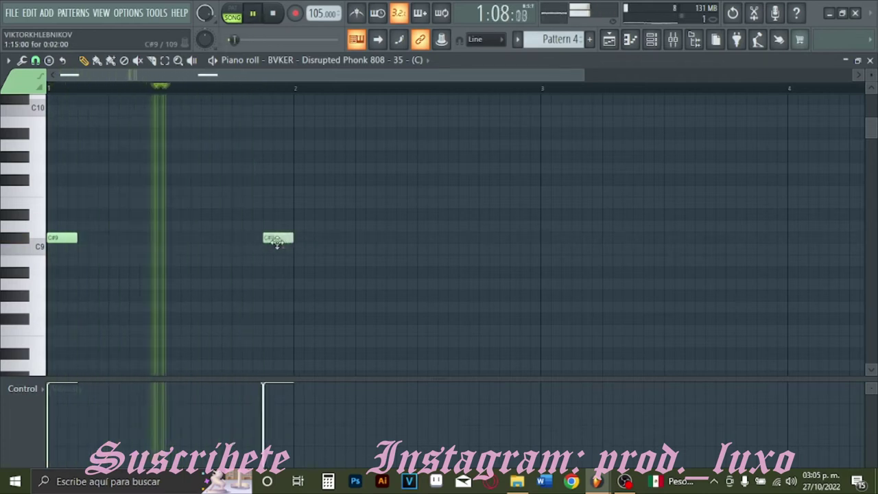
click(336, 240)
right_click(339, 238)
right_click(277, 238)
click(608, 39)
click(608, 39)
click(269, 237)
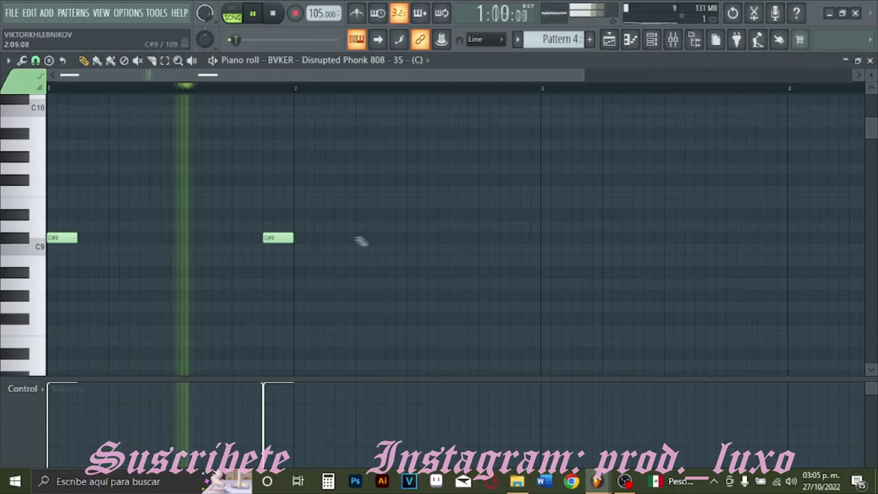
click(361, 238)
click(454, 237)
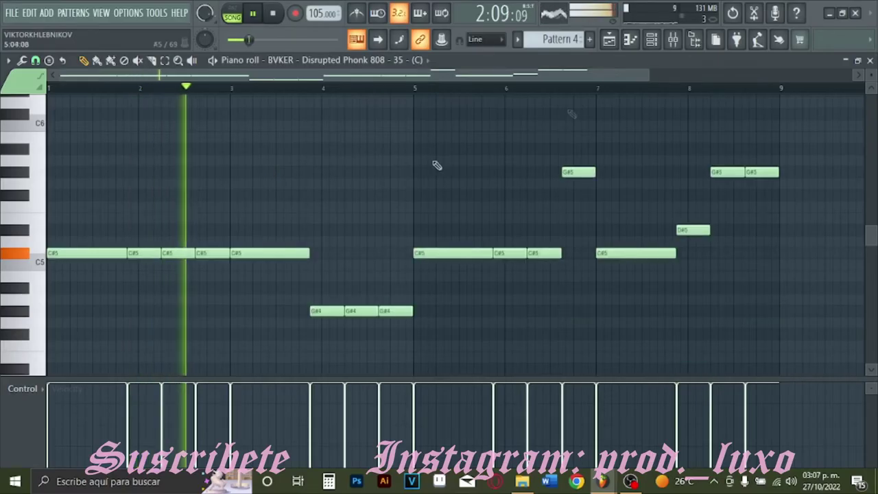
- Solo Track 6 in the playlist to hear the 808 pattern on its own
click(610, 41)
right_click(159, 306)
click(142, 306)
ctrl+click(165, 305)
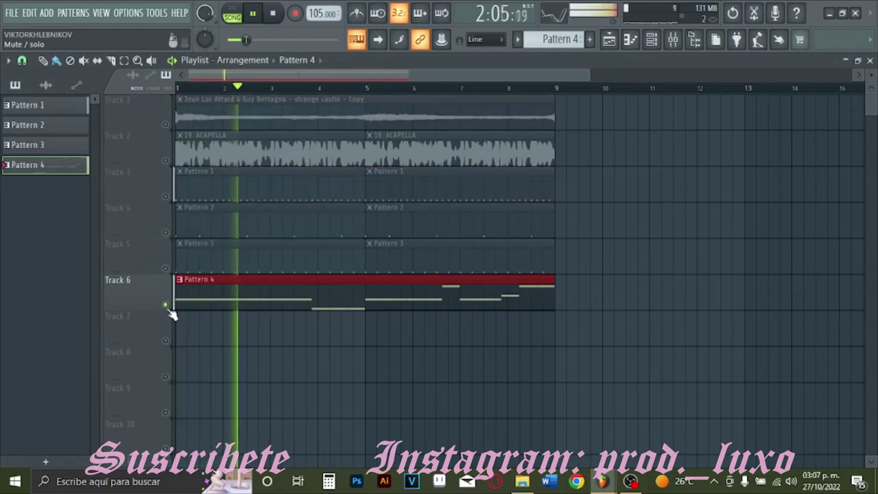
- Stop playback and review the volume envelope in the Disrupted Phonk 808 channel's settings
double_click(215, 298)
click(651, 40)
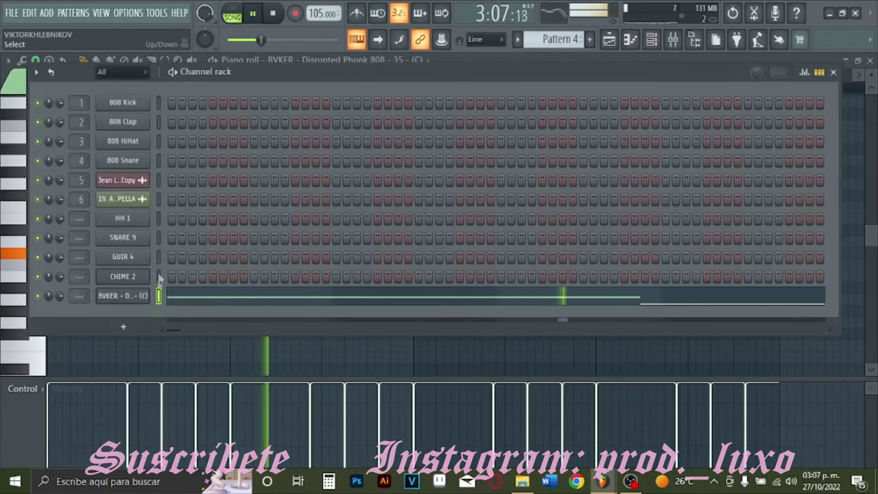
click(123, 179)
key(space)
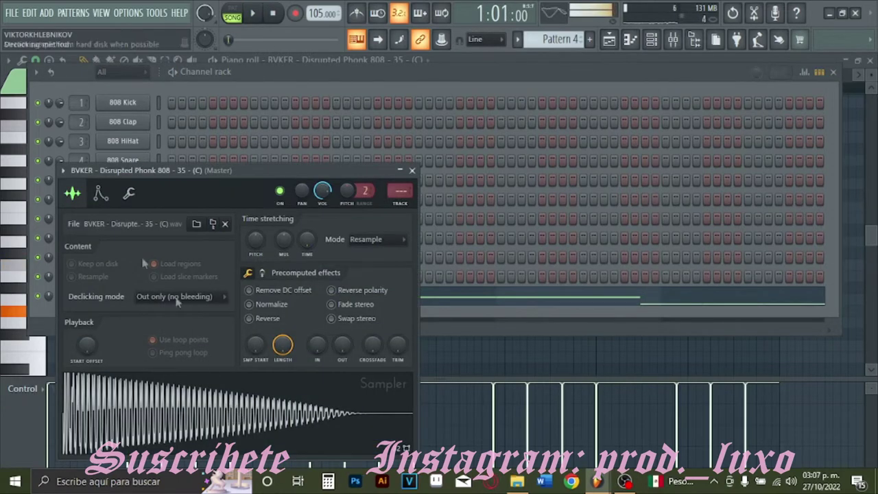
click(100, 193)
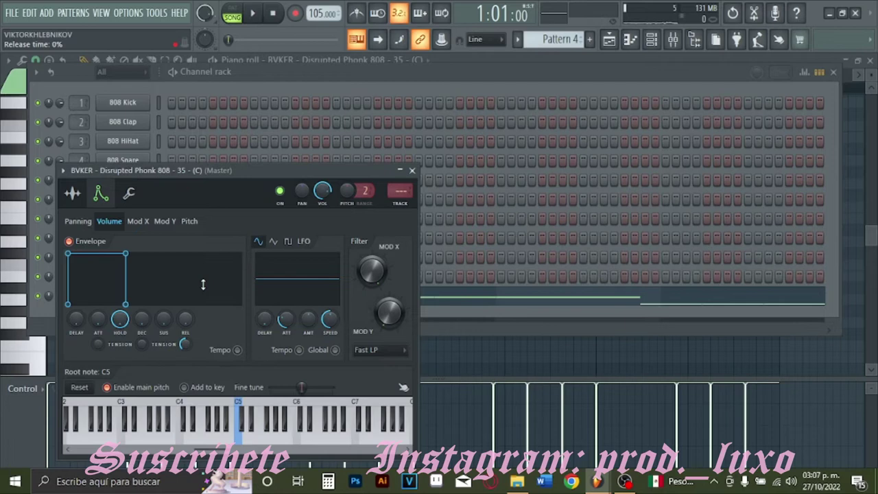
click(412, 171)
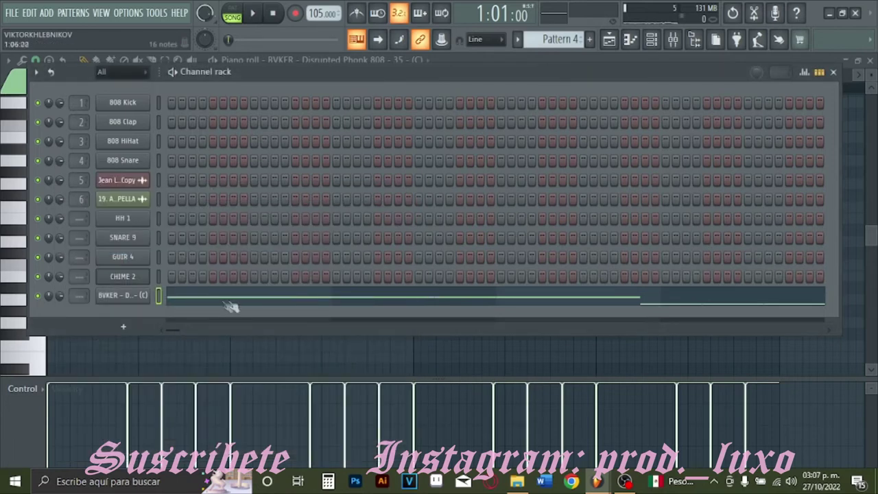
- Play the soloed 808 pattern in the playlist and check its notes in the piano roll, and stop playback
click(617, 41)
key(space)
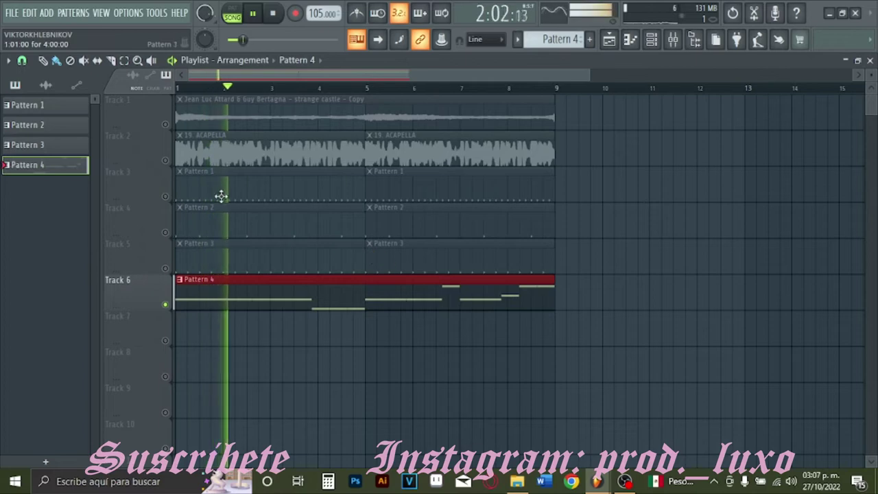
double_click(218, 296)
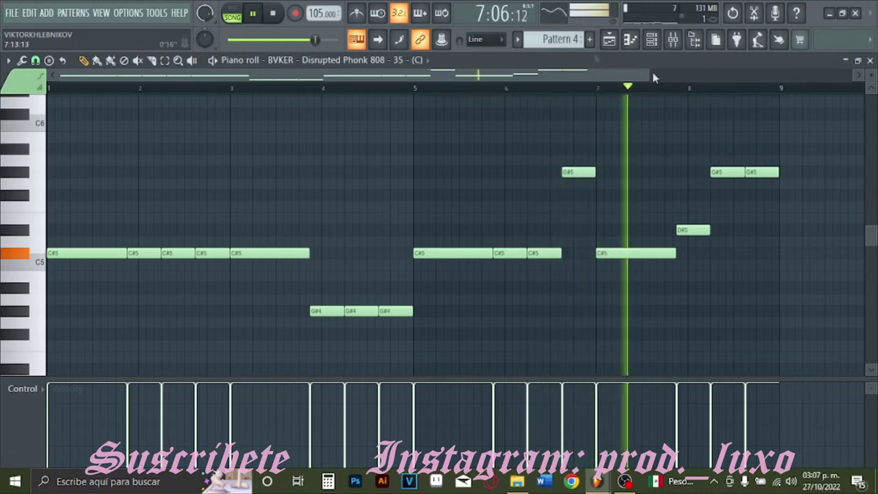
click(610, 40)
key(space)
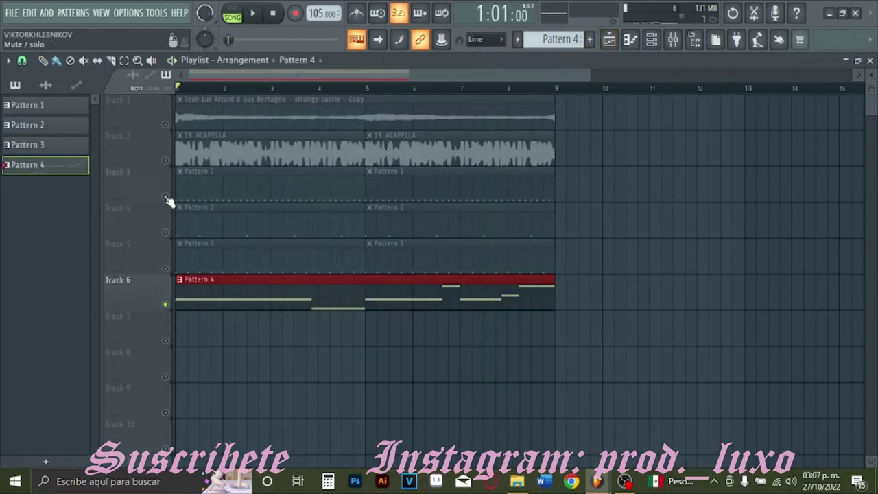
- Turn off the solo so all playlist tracks sound, and play the full arrangement
right_click(165, 197)
right_click(165, 197)
key(space)
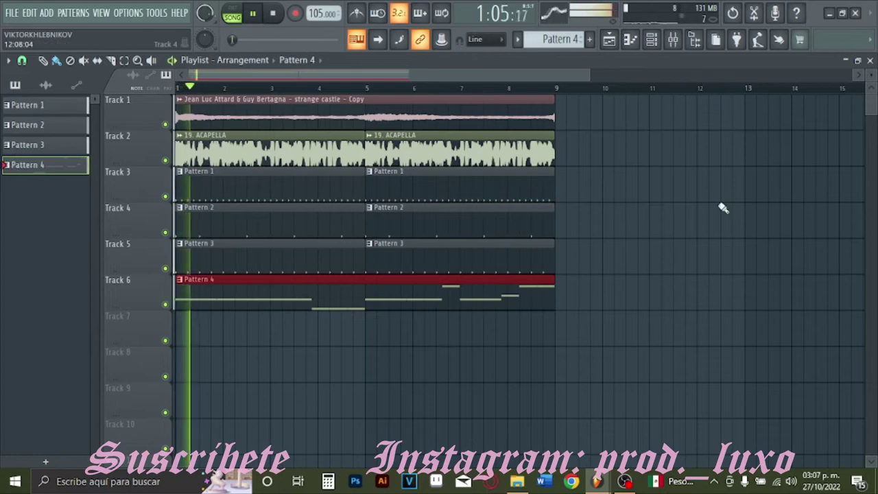
- Browse the Old School phonk kick samples and add BVKER - Disrupted Old School Phonk Kick 09 - V1 as a new channel
click(695, 41)
scroll(6, 275, up, 5)
scroll(39, 280, down, 2)
click(86, 310)
click(93, 355)
key(space)
click(91, 368)
click(112, 376)
click(146, 308)
click(654, 45)
drag(165, 308, 342, 313)
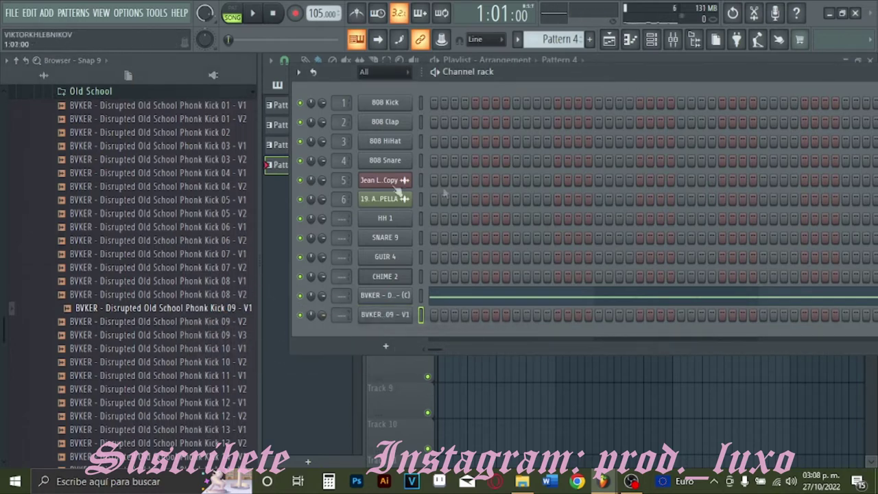
- Copy all 808 notes from Pattern 4 into the Kick 09 channel's piano roll in a new Pattern 5, and start playback
click(695, 41)
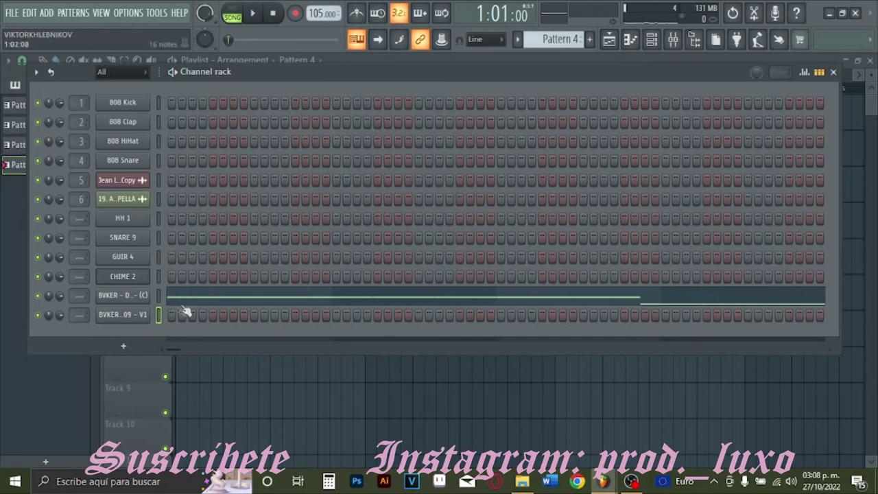
click(216, 299)
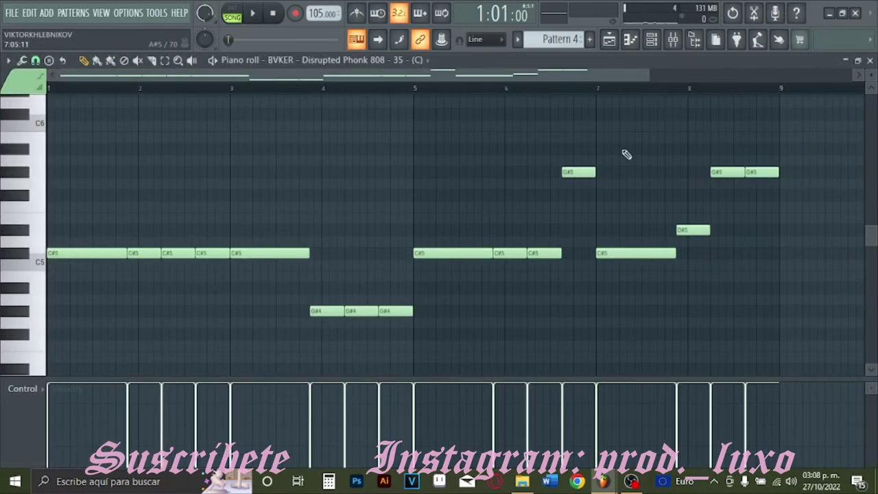
drag(815, 121, 2, 374)
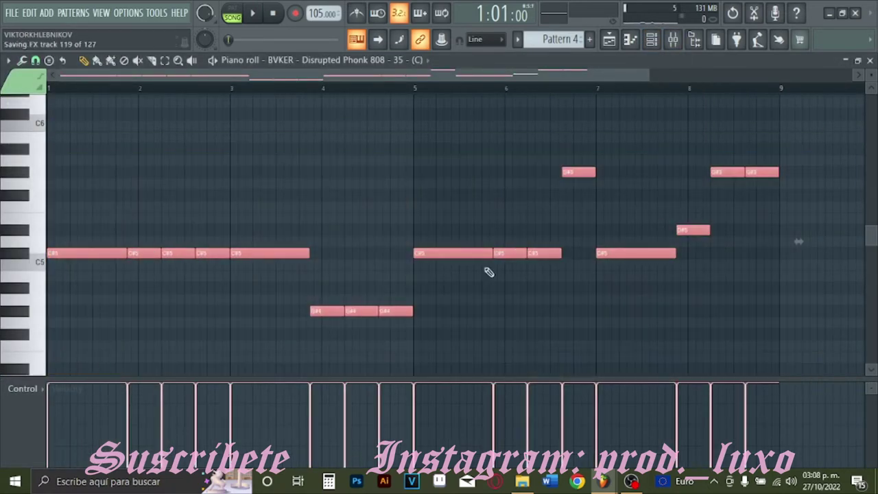
click(607, 40)
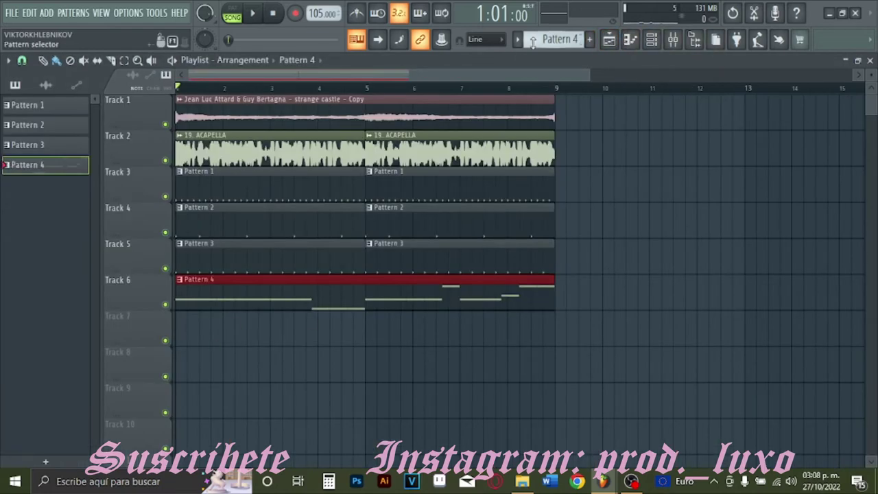
key(F7)
key(space)
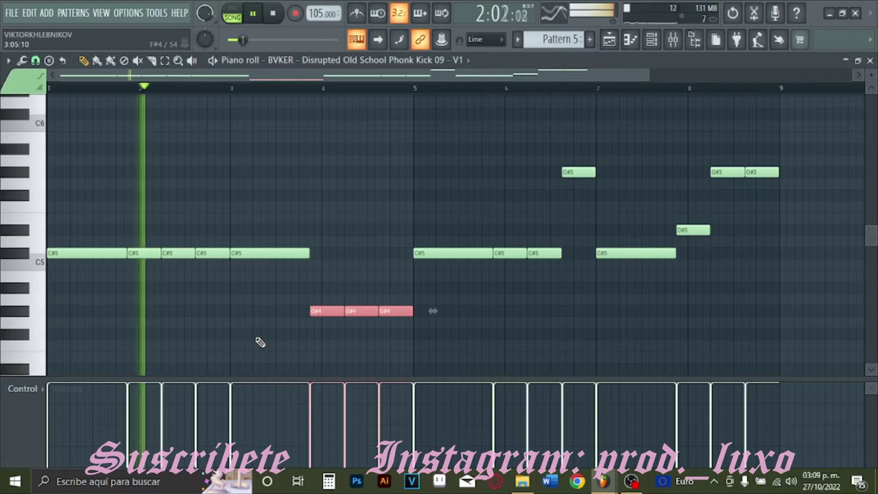
- Raise the three G#4 kick notes before bar 5 to C#5
key(shift+Up)
key(shift+Up)
key(shift+Up)
key(shift+Up)
key(shift+Up)
- Lower the G#5 notes and the D#5 note in the second half of the kick pattern to C#5
drag(548, 155, 828, 205)
key(shift+Down)
key(shift+Down)
key(shift+Down)
key(shift+Down)
key(shift+Down)
key(shift+Down)
key(shift+Down)
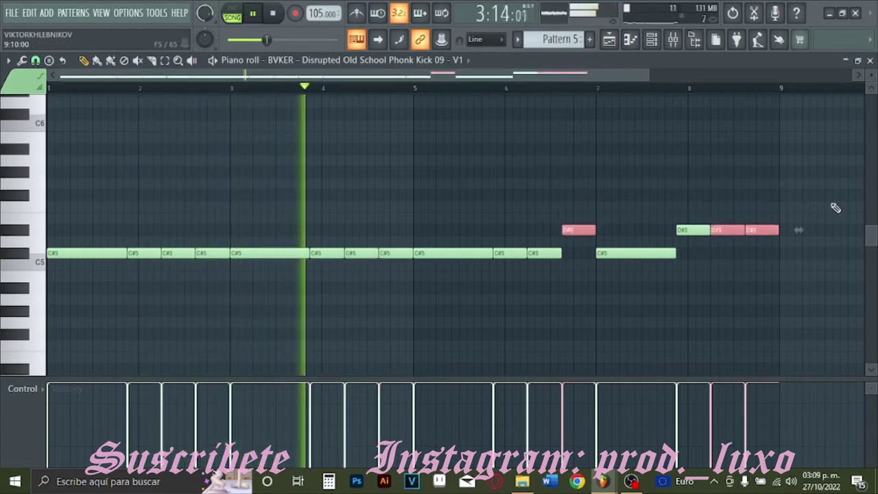
drag(671, 213, 734, 231)
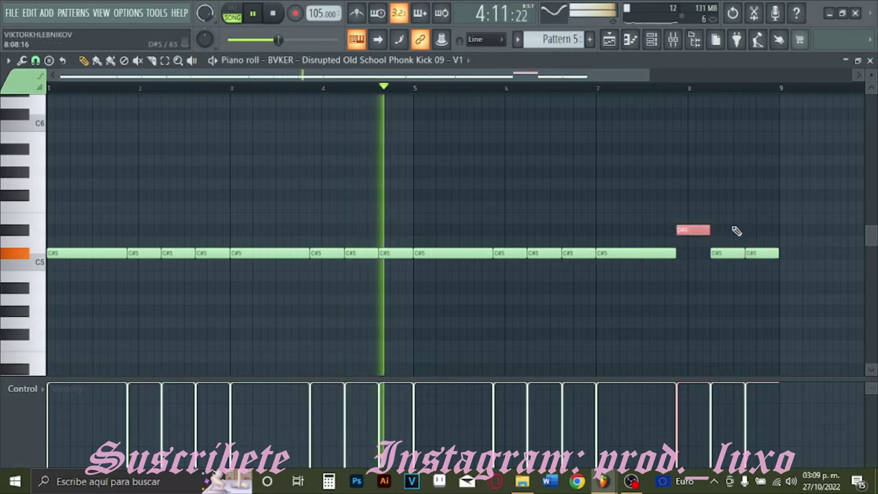
key(shift+Down)
key(shift+Down)
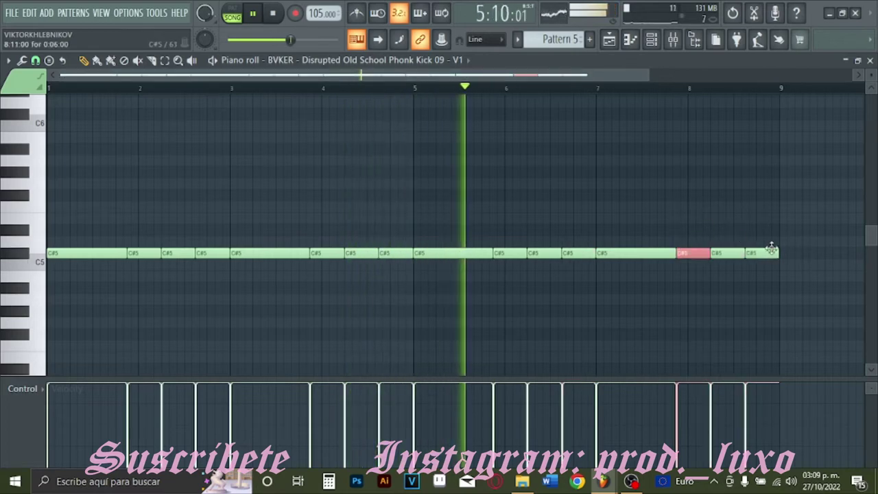
- Place Pattern 5 on Track 7 from bar 1, solo it together with Track 6, and play both
key(F5)
key(space)
right_click(172, 328)
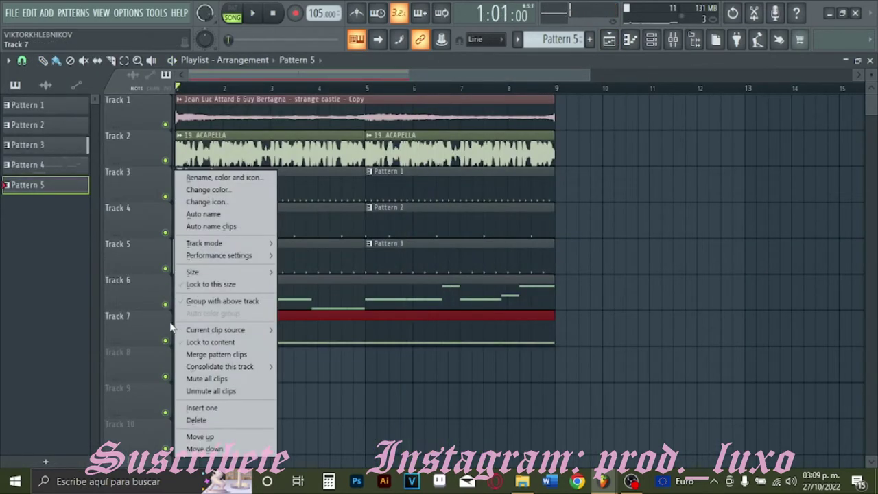
right_click(164, 305)
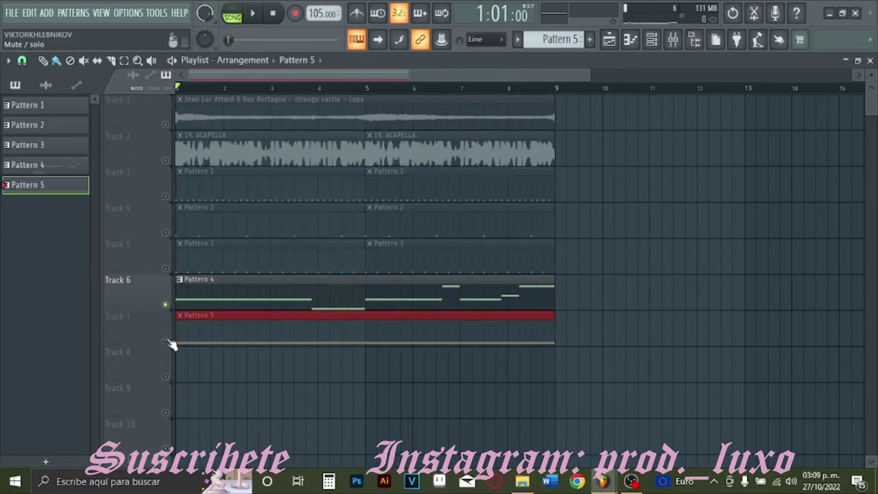
click(166, 341)
key(space)
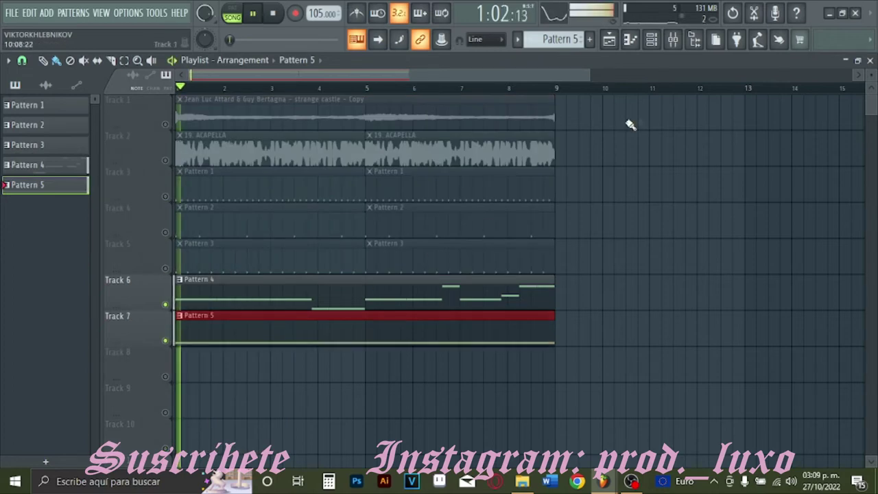
- Stop playback and route the 808 and Kick 09 channels to mixer tracks 7 and 8
click(672, 39)
click(673, 39)
click(694, 39)
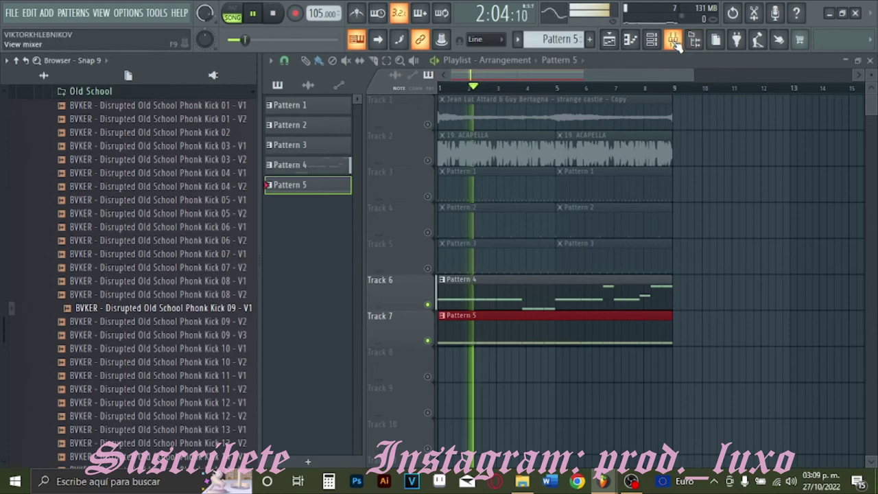
click(673, 40)
click(651, 39)
key(space)
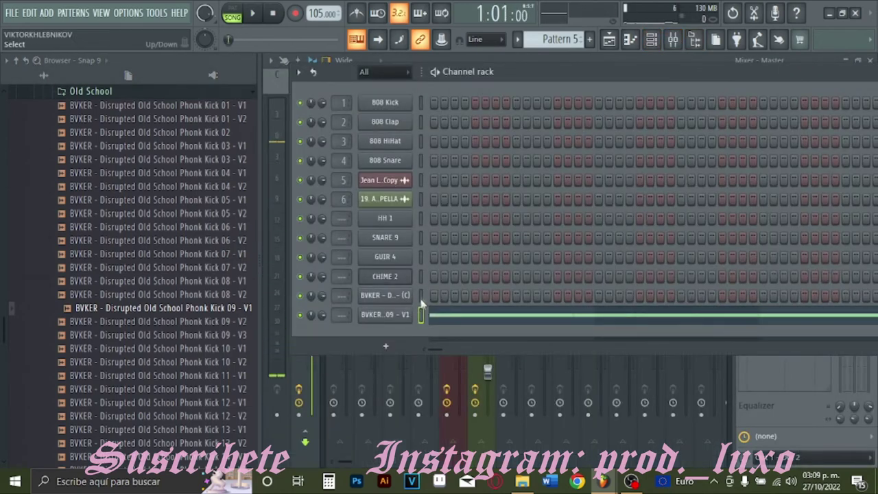
key(ctrl+l)
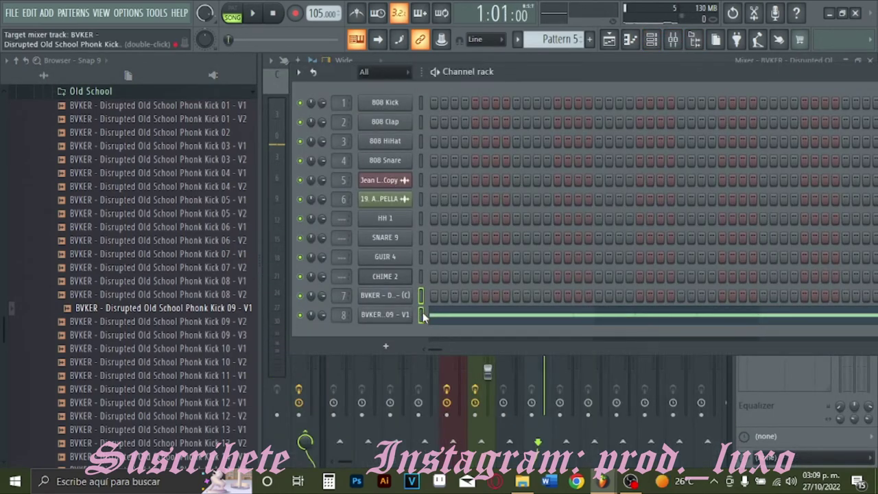
drag(420, 218, 421, 238)
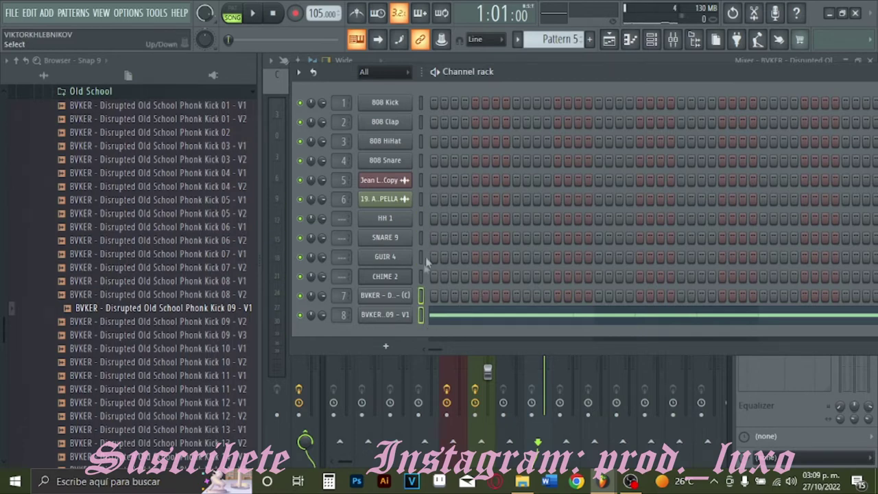
- Open the Kick 09 channel settings, restart playback, and lower the volumes of mixer tracks 7 and 8 together
click(396, 315)
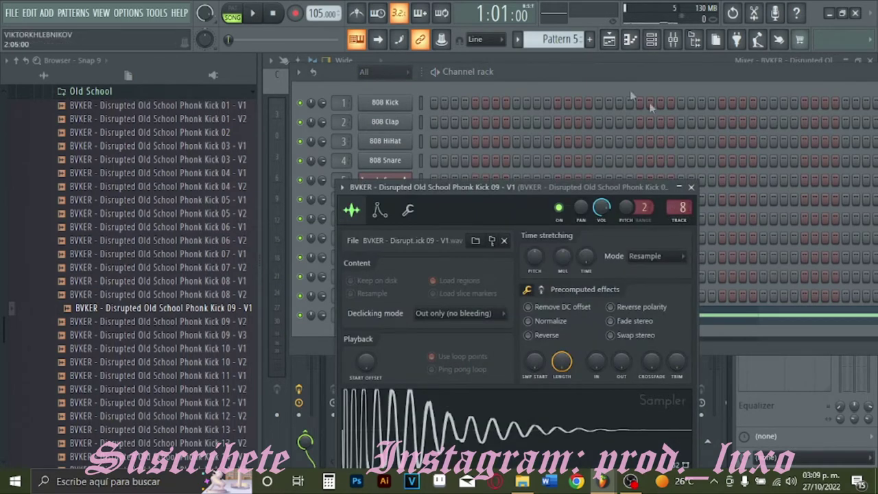
click(610, 39)
key(space)
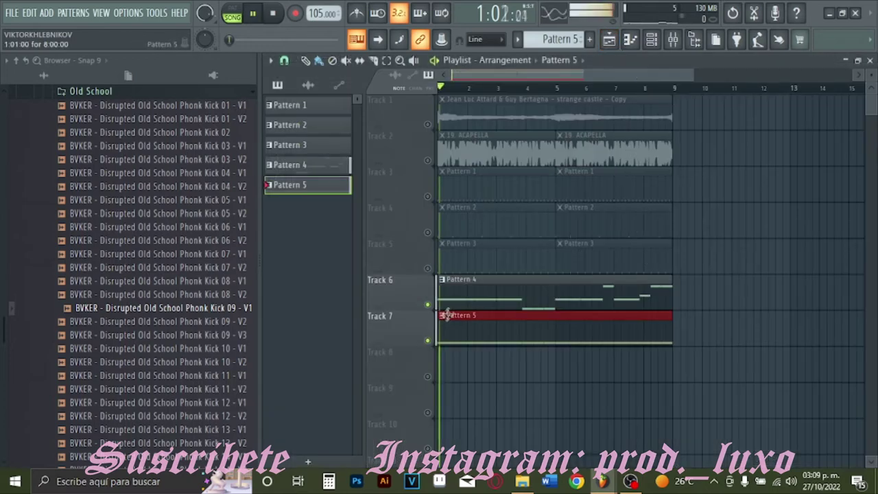
click(672, 39)
ctrl+click(511, 151)
drag(544, 279, 544, 322)
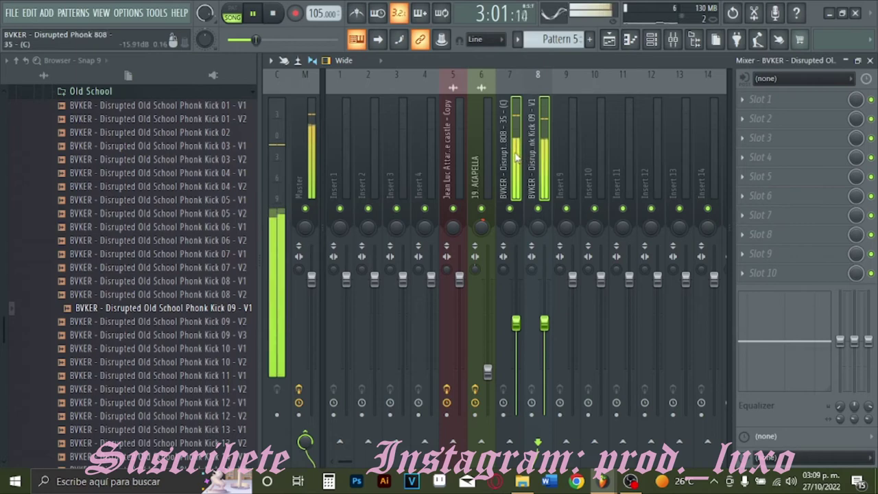
- Send the Kick 09 mixer track to the 808 mixer track as a sidechain
click(549, 161)
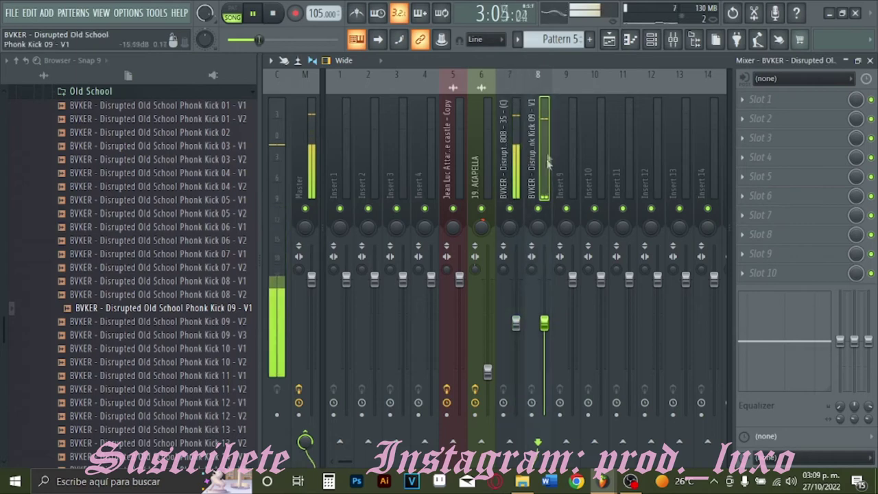
click(696, 42)
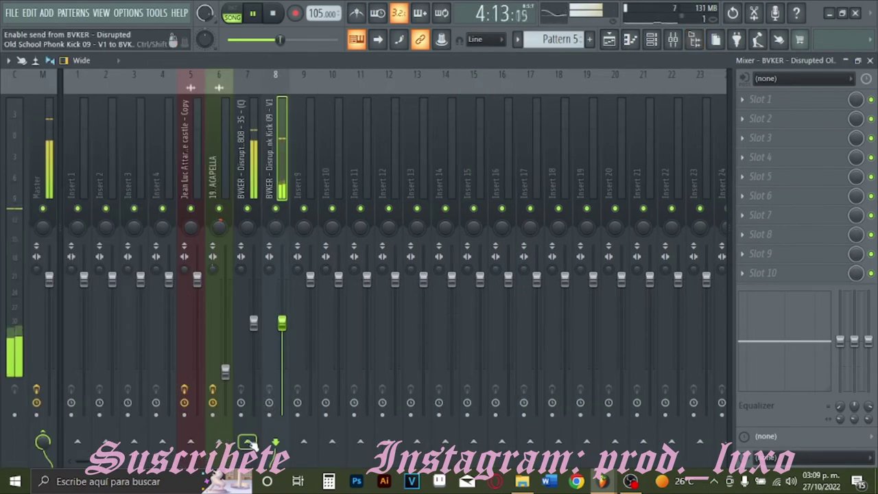
click(249, 444)
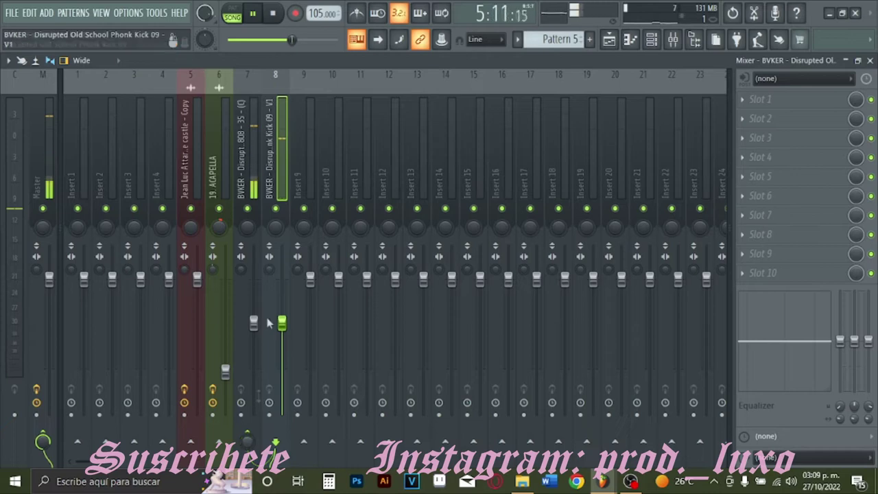
- Load Fruity Limiter into effect slot 5 of the 808's mixer track
click(250, 157)
click(787, 175)
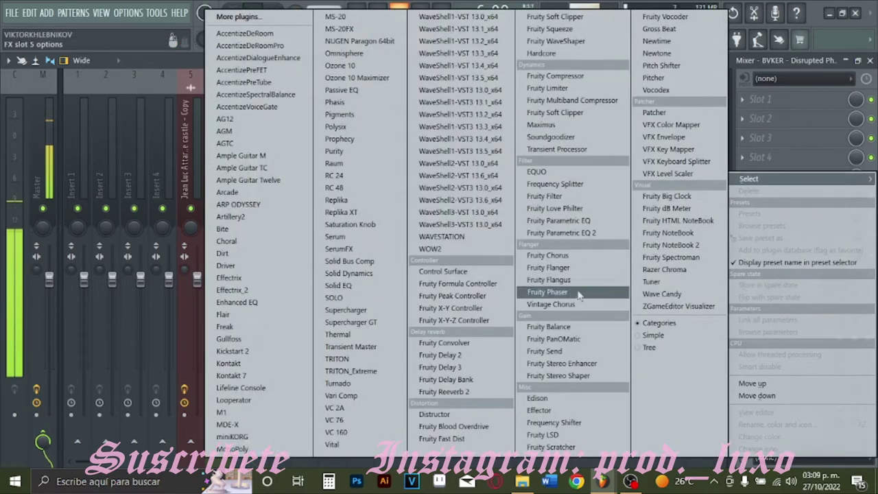
click(575, 88)
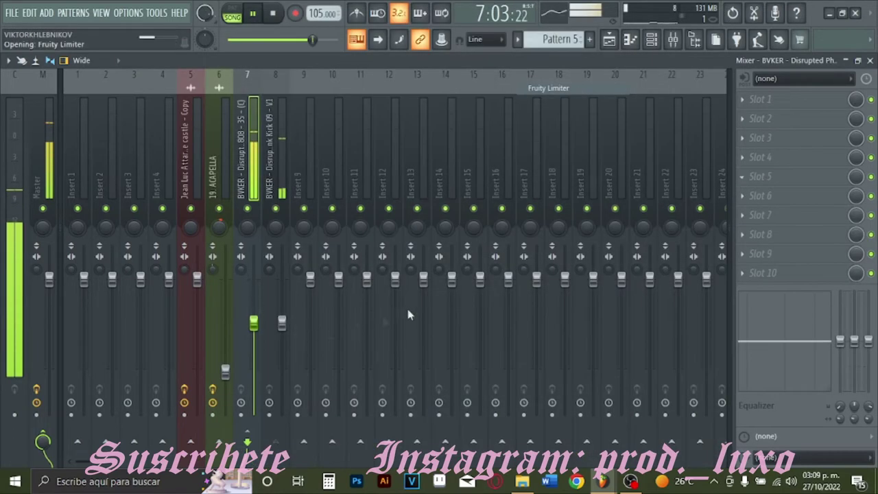
- Switch Fruity Limiter to compressor mode and set its sidechain input to the Kick 09 track
click(186, 378)
click(309, 378)
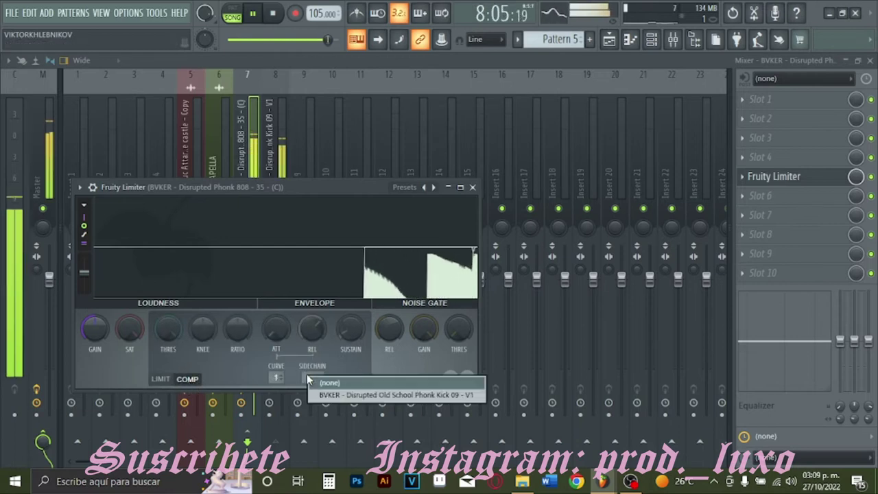
click(307, 377)
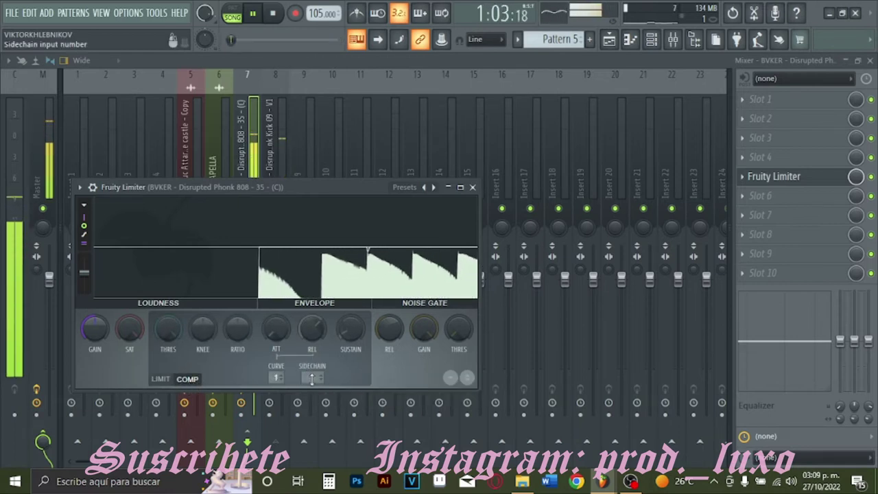
click(313, 381)
click(347, 400)
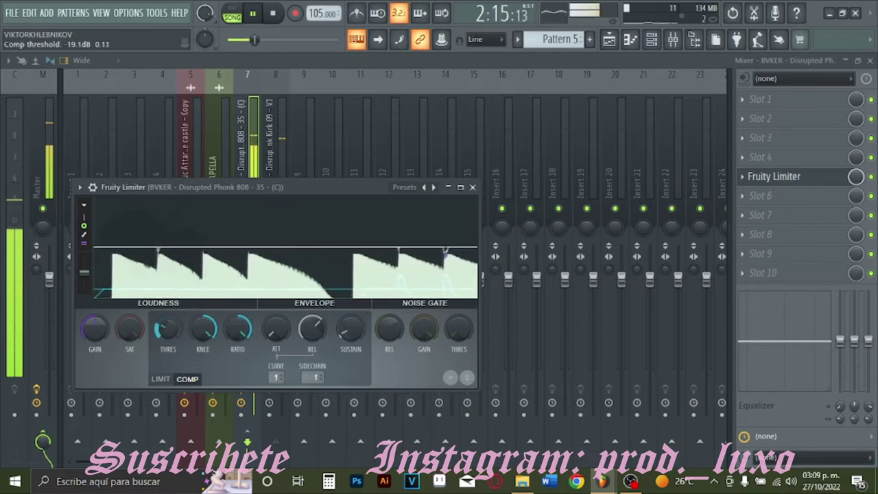
- Lower the limiter's compression threshold to -60.0 dB, raise it slightly, and return to the mixer by way of the playlist
drag(168, 329, 168, 370)
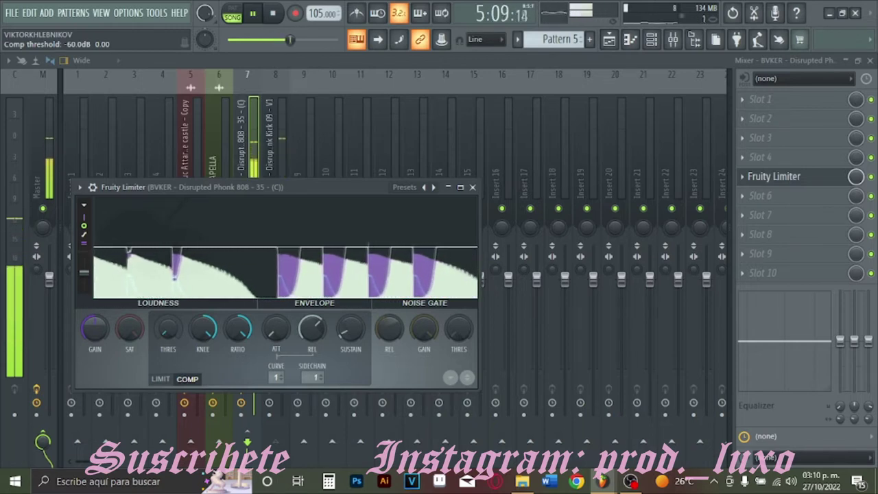
drag(168, 329, 168, 308)
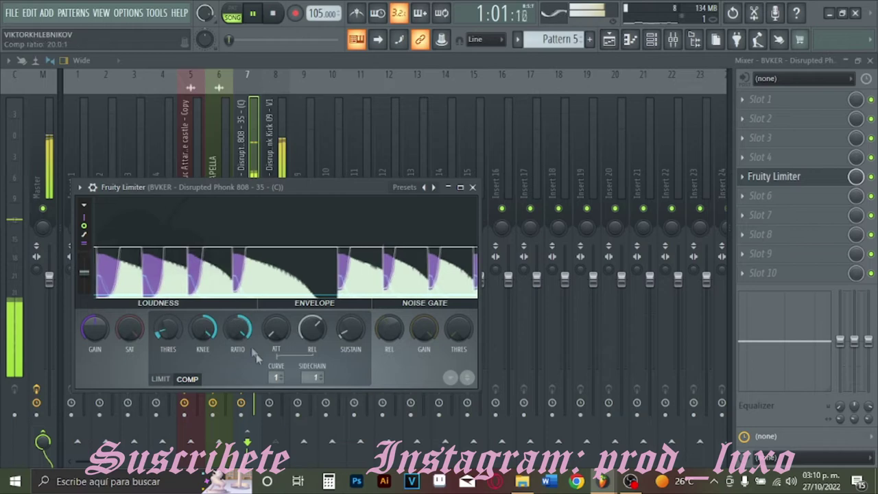
click(609, 40)
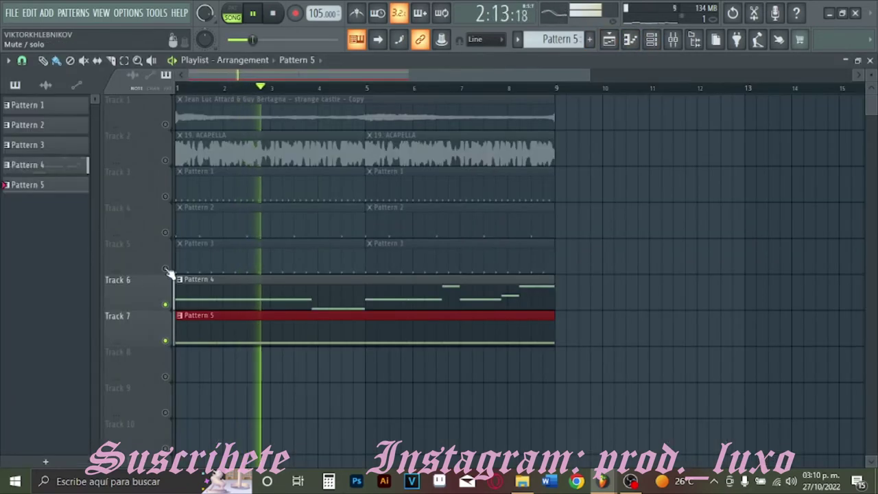
click(673, 39)
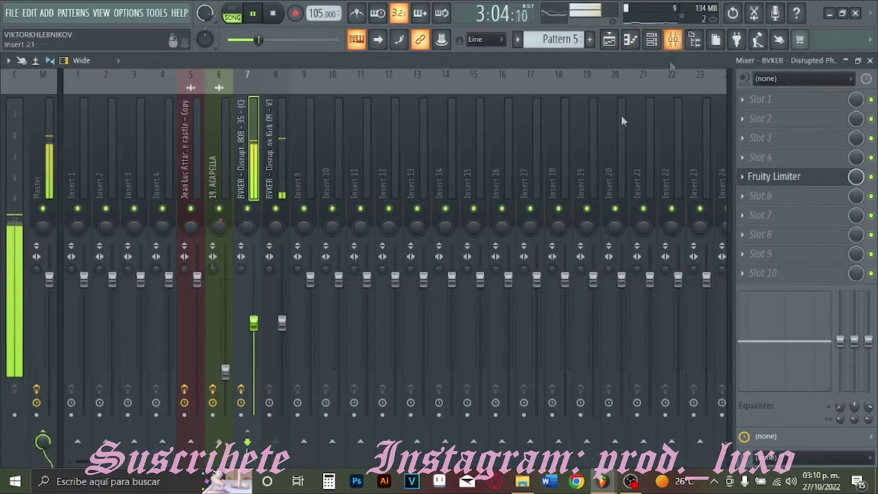
- Try a 125% send level from the Kick 09 mixer track to the master
click(274, 162)
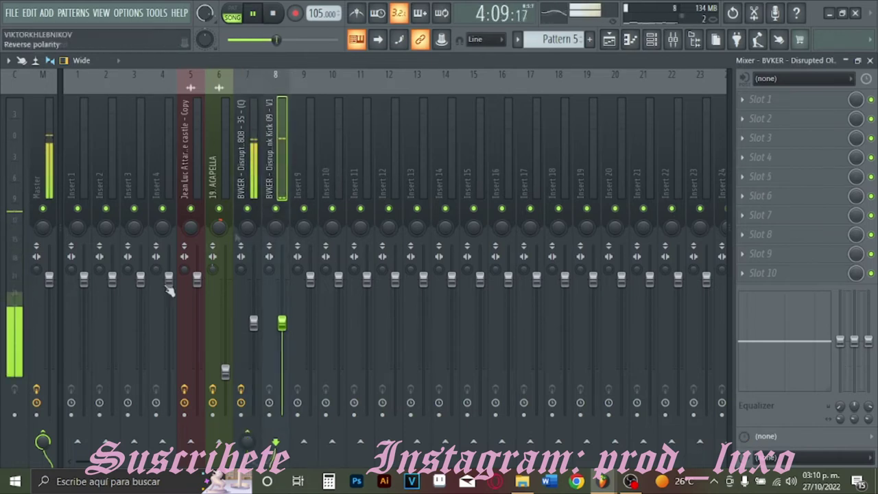
drag(44, 451, 44, 451)
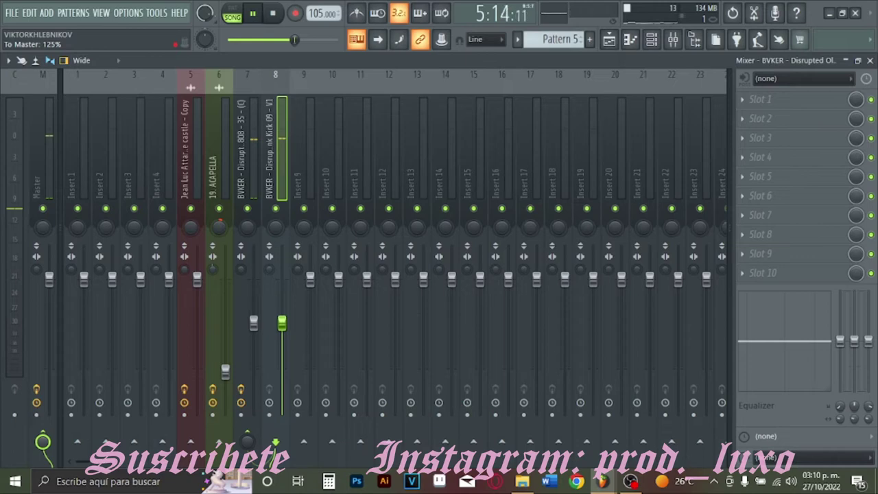
right_click(43, 441)
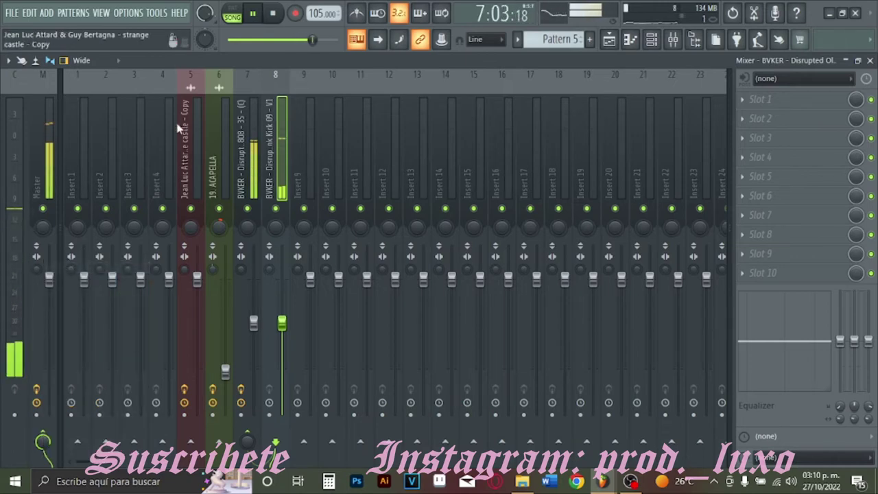
- Unmute all the playlist tracks and play back the full arrangement
click(609, 39)
key(space)
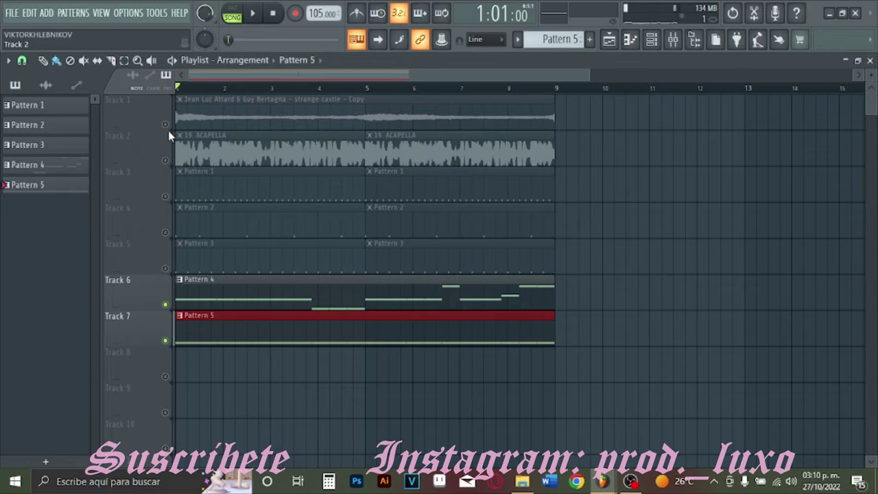
click(173, 160)
key(space)
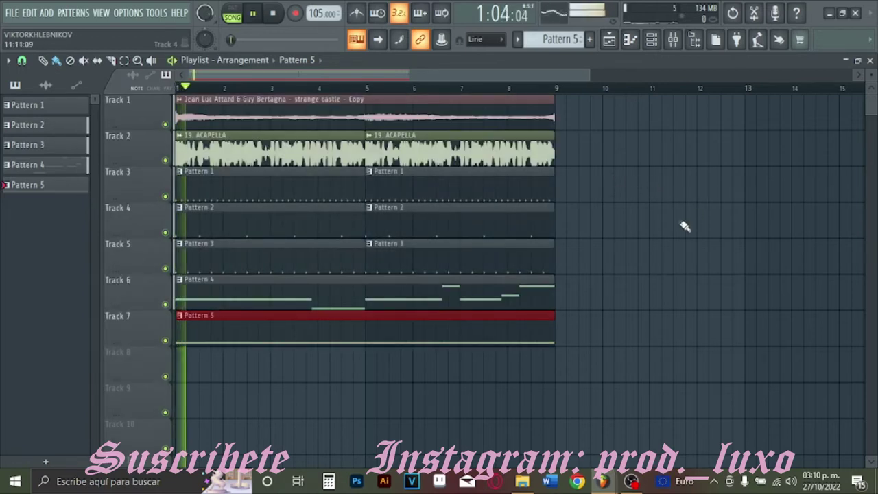
click(641, 219)
right_click(680, 227)
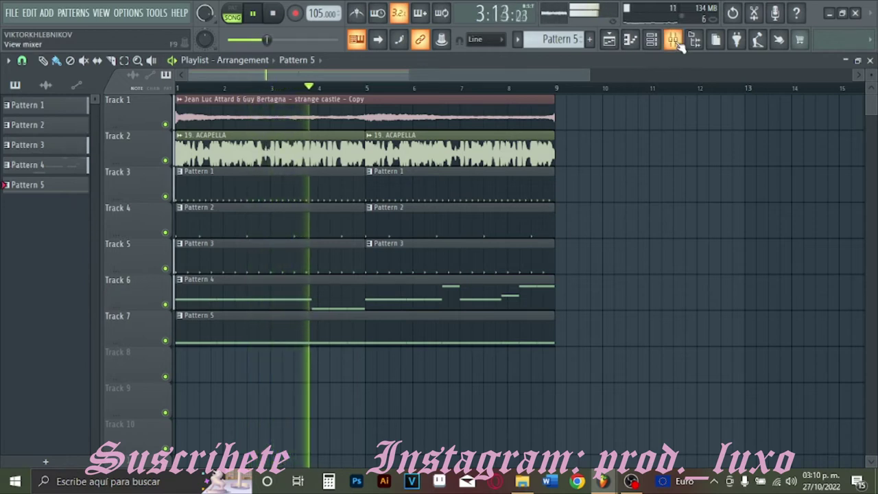
key(space)
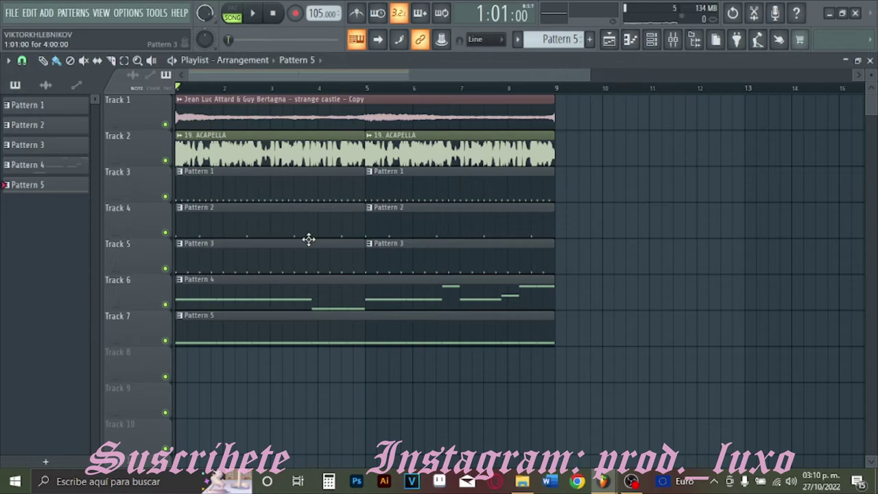
- Show the file browser and collapse the Kicks, Drum Shots and NORTMIRAGE DRUM KIT folders
click(694, 40)
drag(3, 326, 7, 284)
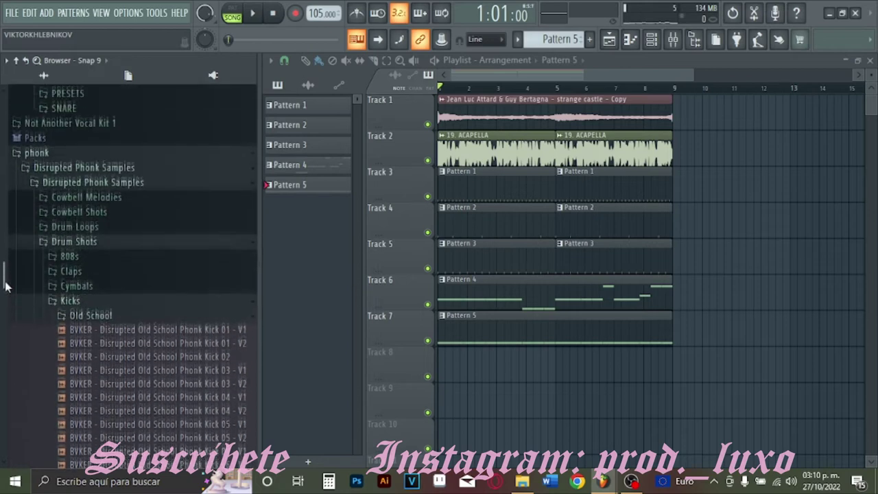
click(97, 308)
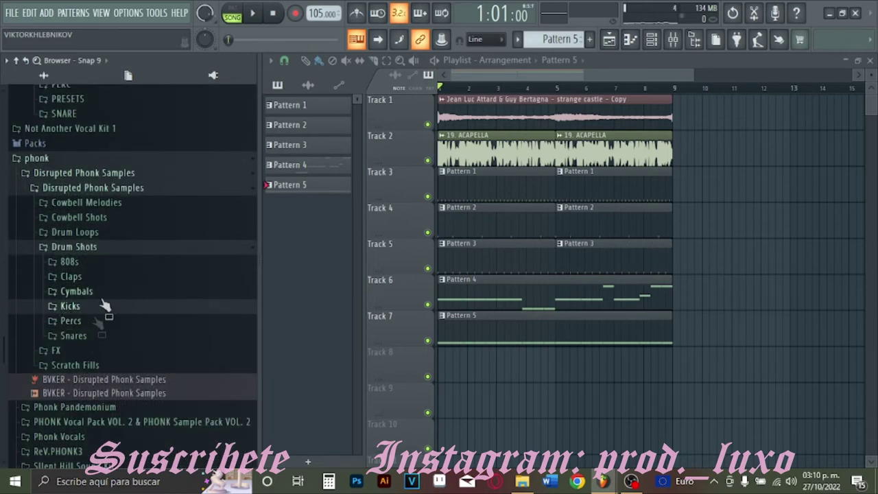
click(108, 251)
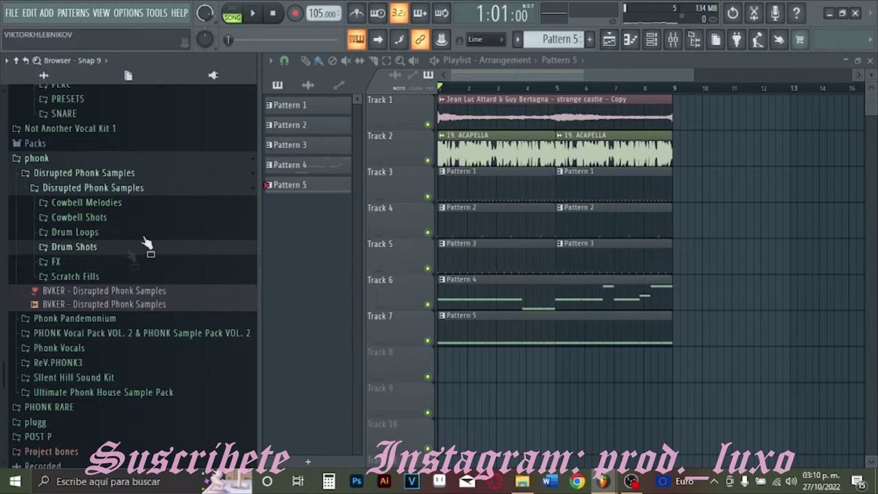
drag(2, 328, 2, 268)
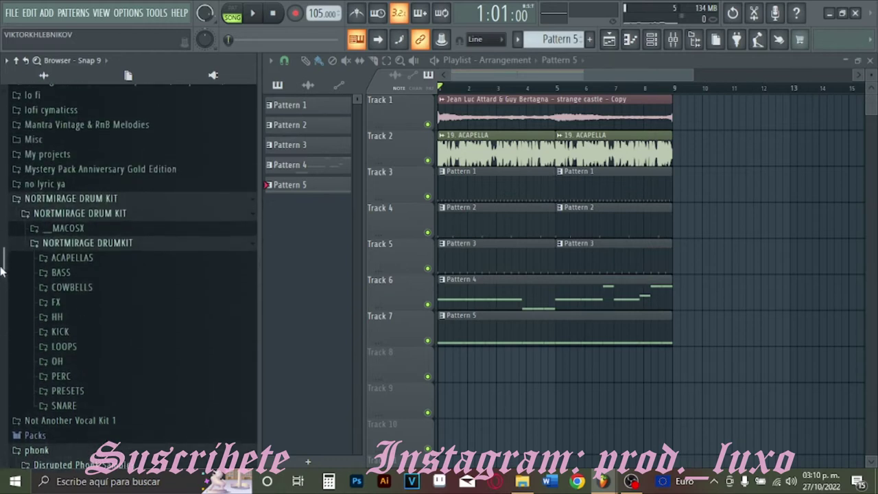
click(60, 208)
drag(3, 308, 3, 180)
- Open Pattern 1 in the channel rack and expand the 808 MAFIA MIDI KIT down to its HI HATS folder
double_click(513, 186)
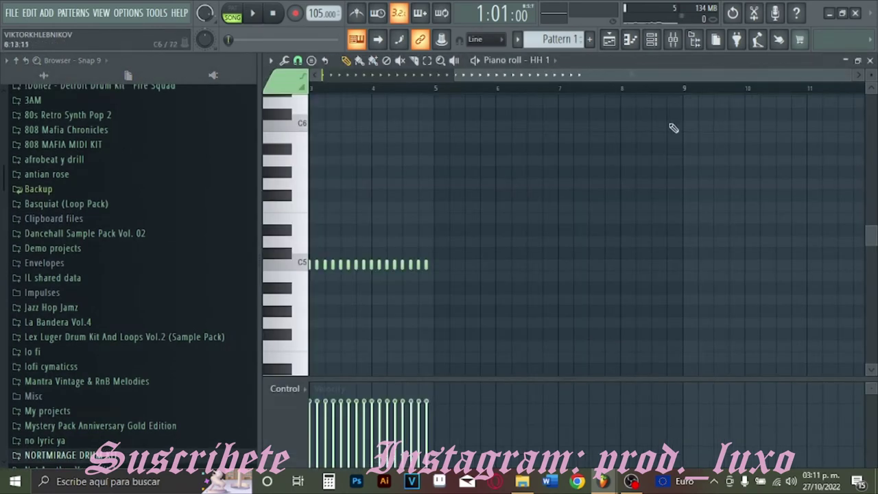
click(663, 42)
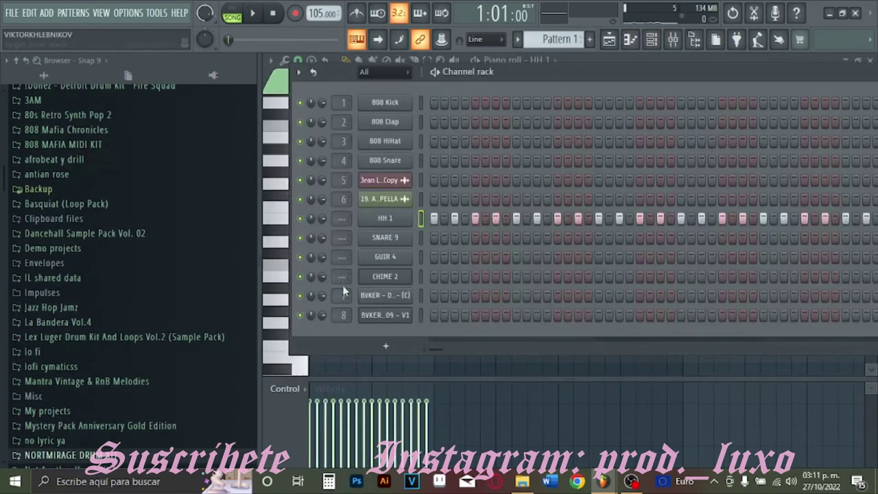
drag(3, 180, 3, 136)
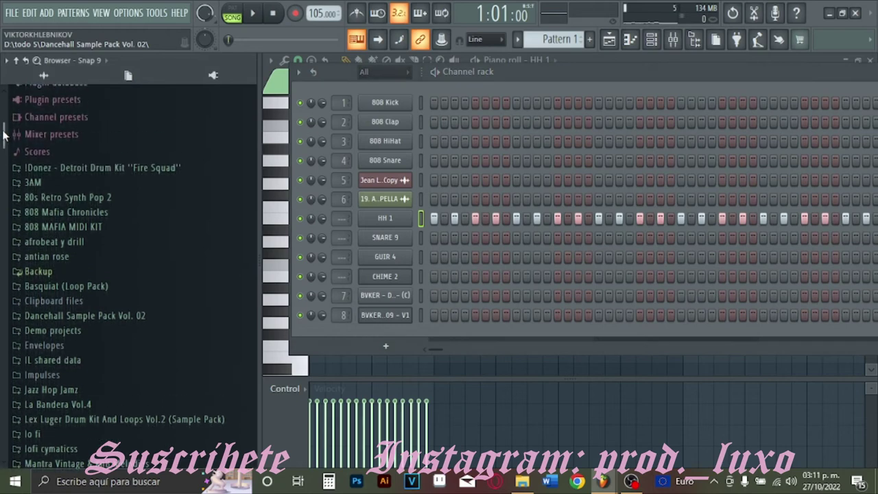
click(109, 199)
click(118, 243)
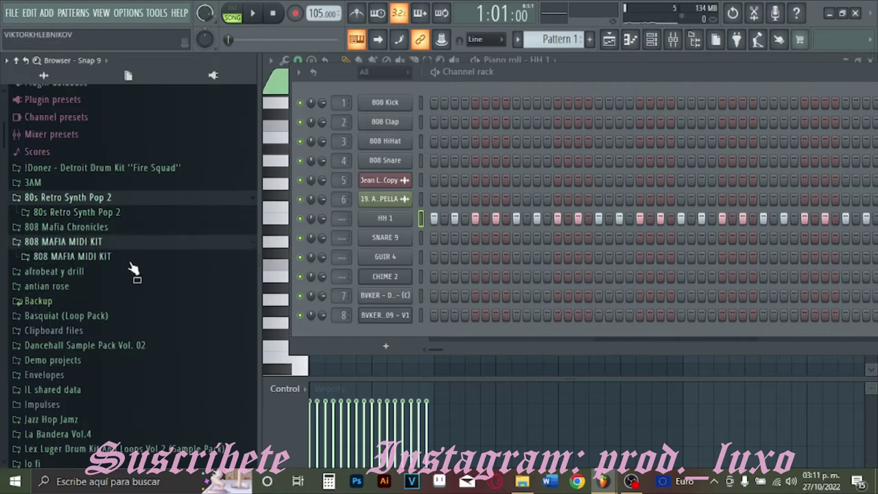
click(131, 258)
click(87, 302)
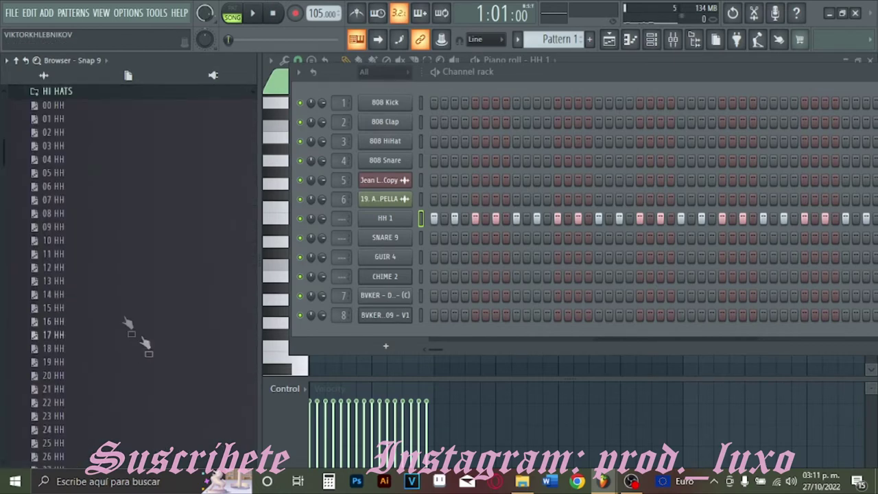
- Try the 15 HH and 16 HH MIDI patterns on the HH 1 channel, playing the song with each
drag(302, 256, 389, 227)
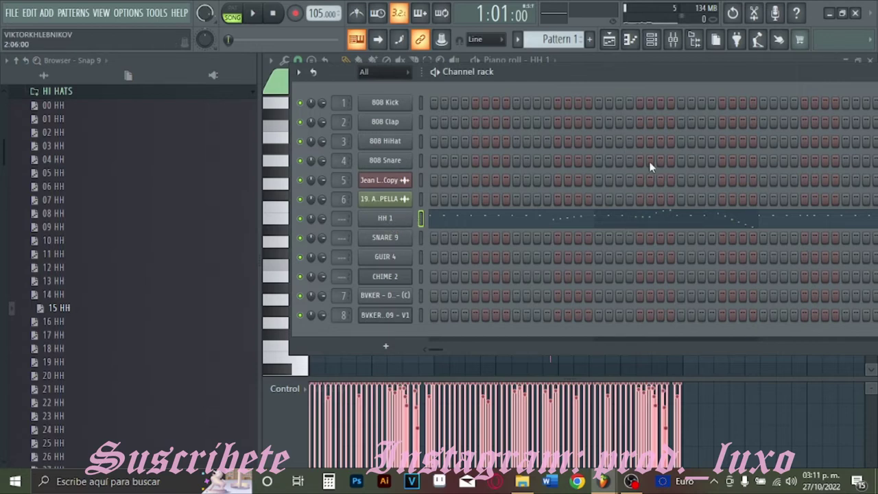
key(space)
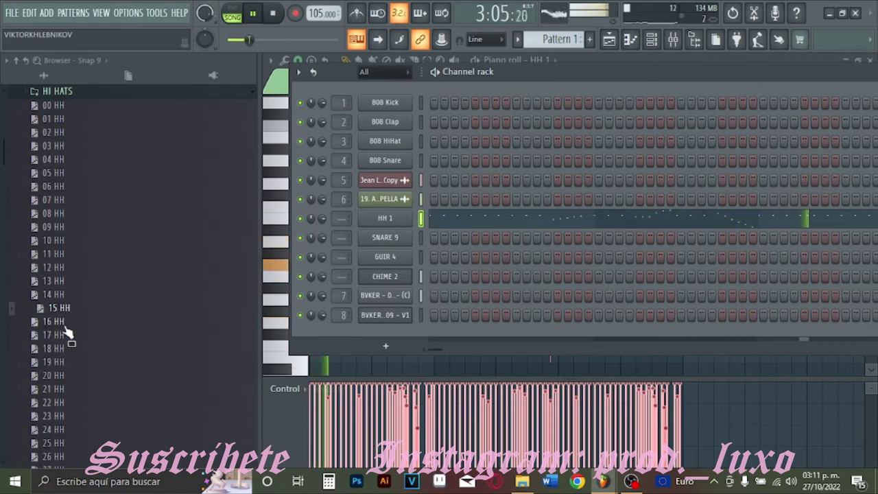
key(space)
drag(65, 333, 415, 218)
key(space)
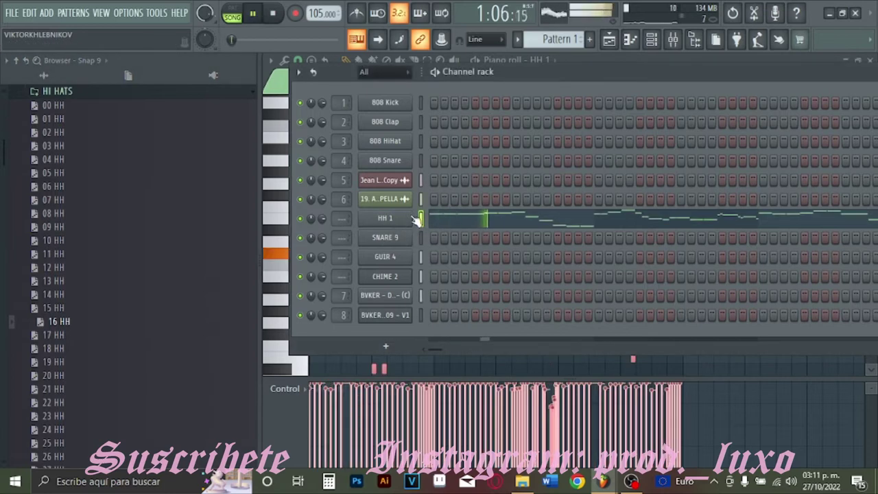
key(space)
- Try the 05 HH and 00 HH MIDI patterns on the HH 1 channel, playing the song with each
drag(55, 173, 396, 228)
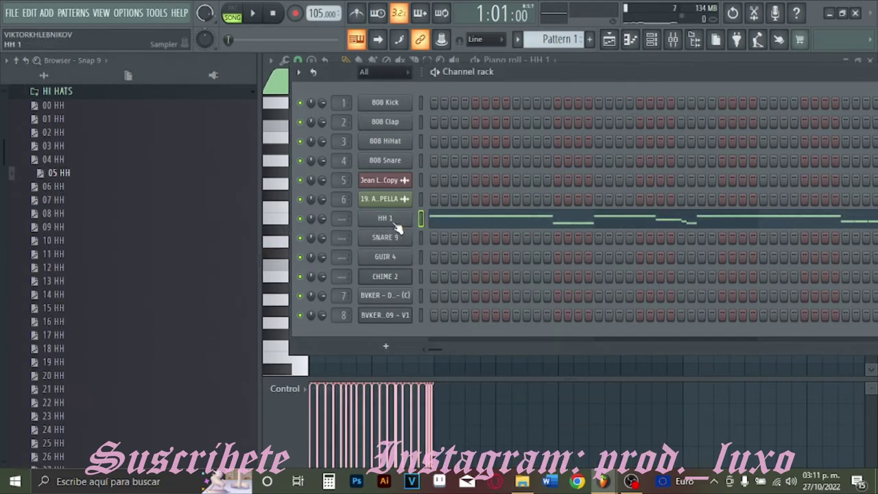
key(space)
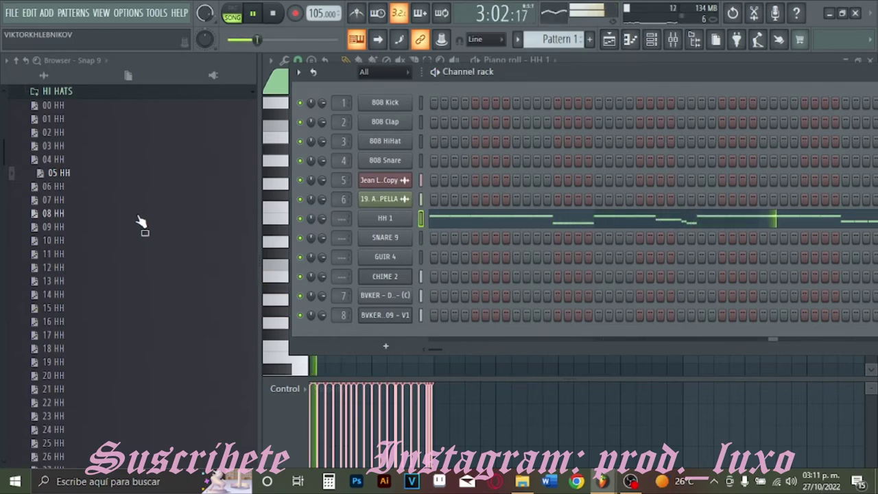
scroll(5, 146, up, 2)
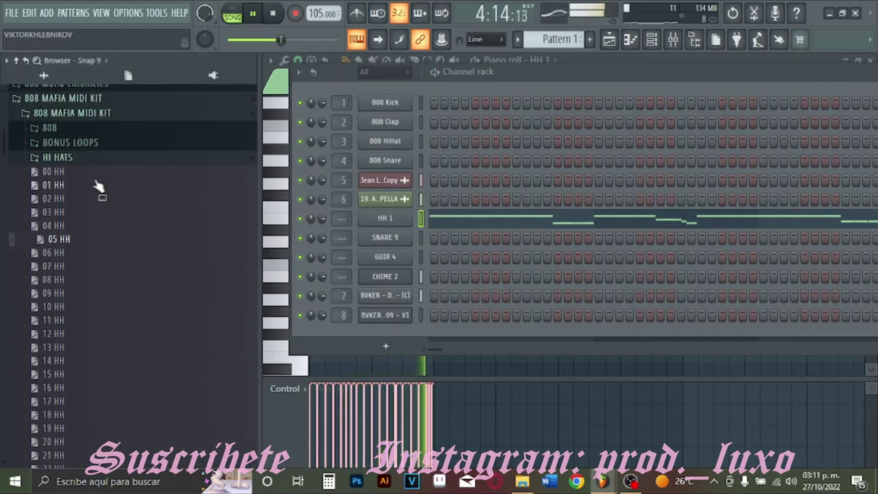
key(space)
drag(53, 171, 391, 223)
key(space)
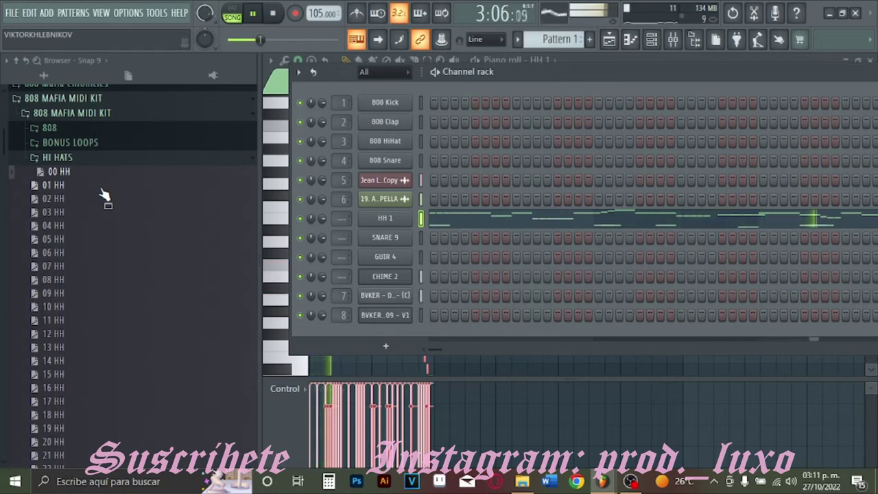
key(space)
- Try the 01 HH and 02 HH MIDI patterns on the HH 1 channel, playing the song with each
drag(68, 197, 403, 229)
key(space)
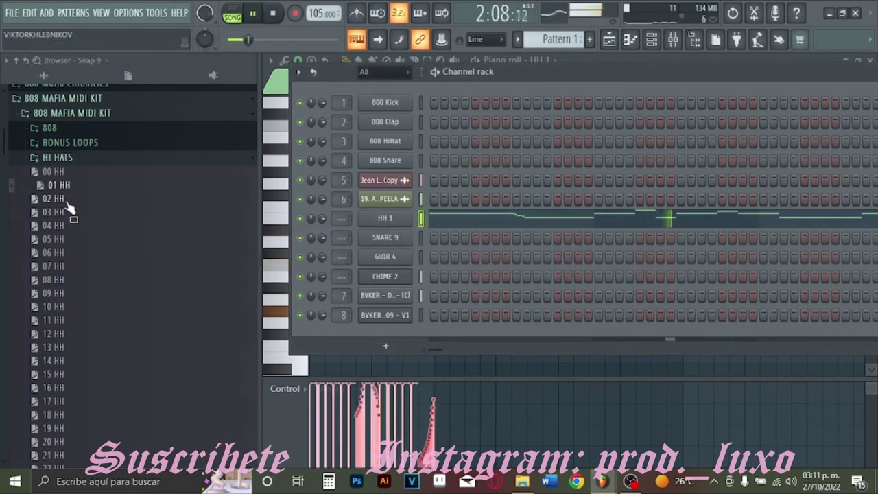
drag(69, 204, 384, 220)
key(space)
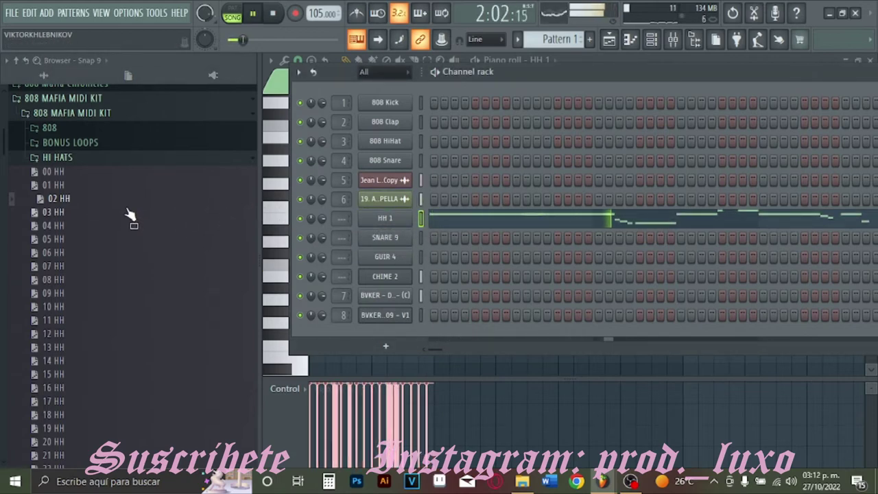
key(space)
- Load the 05 HH MIDI pattern onto the HH 1 channel and start playback briefly to check it
drag(60, 248, 384, 221)
key(space)
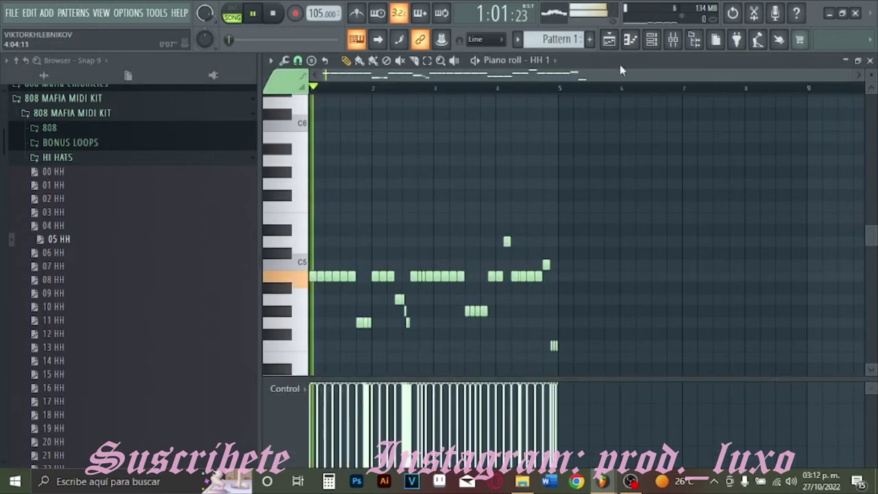
scroll(514, 116, up, 3)
key(space)
scroll(445, 153, up, 2)
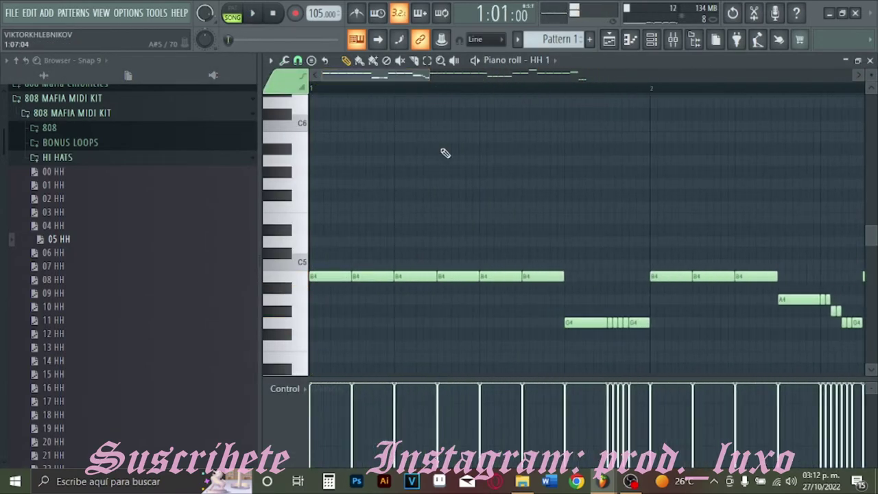
- Hide the file browser, split the third B4 hi-hat note in bar 1 into two halves, and play the result
click(694, 40)
key(space)
key(space)
click(220, 276)
key(space)
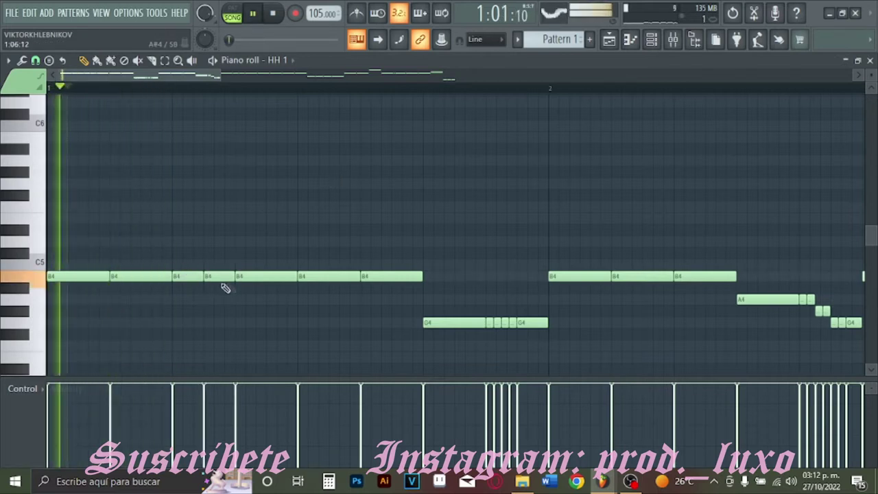
key(space)
key(space)
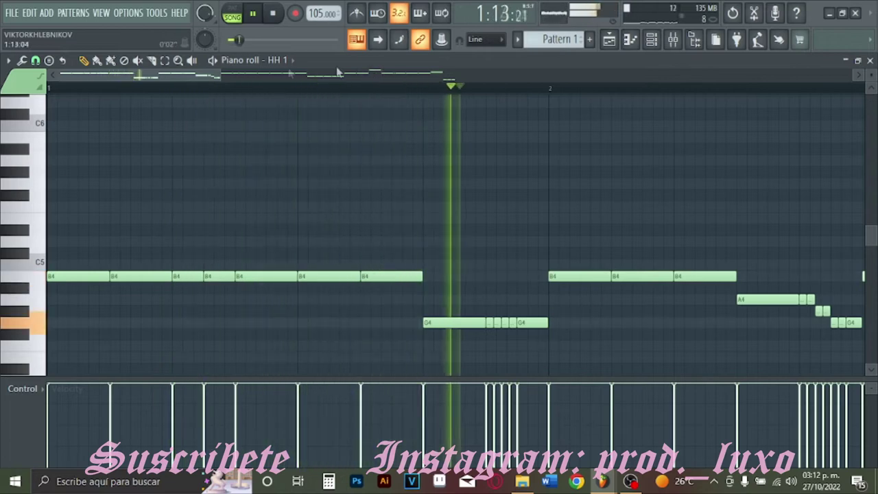
- Shape the velocities of the four short G4 notes before bar 2 into a rising ramp ending at about 95%, comparing it with a falling ramp
key(space)
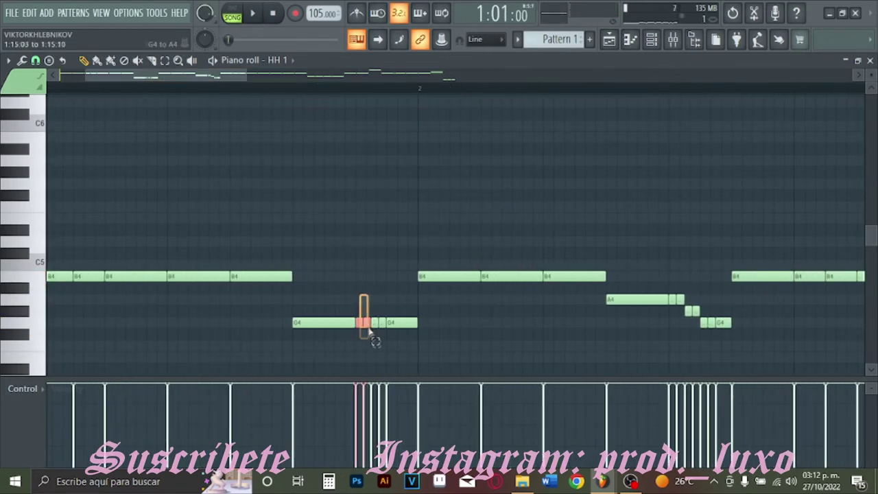
drag(381, 342, 382, 342)
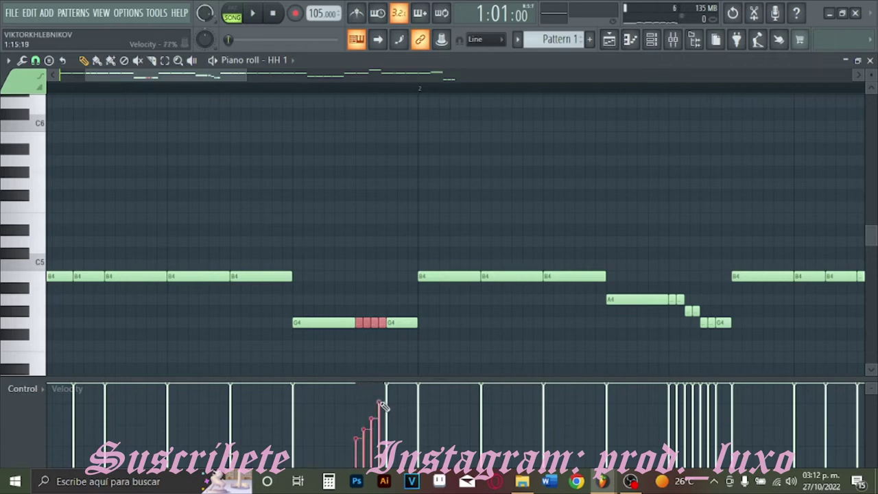
key(space)
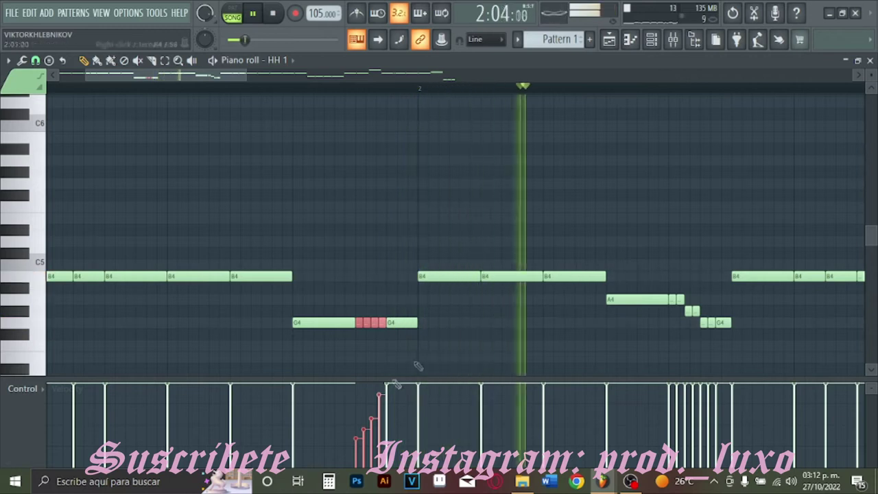
key(space)
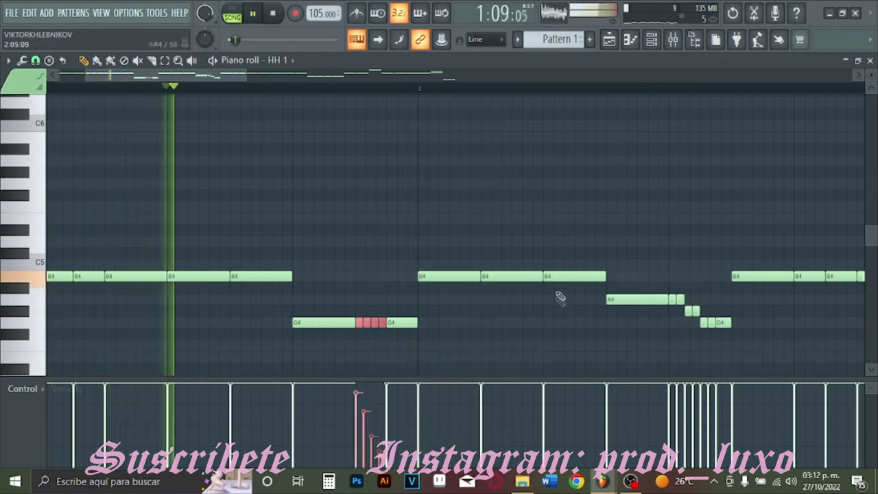
key(space)
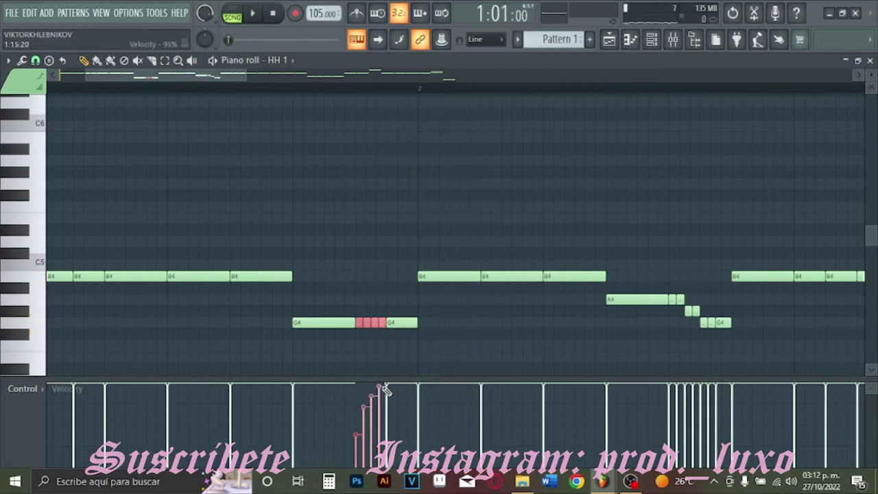
key(space)
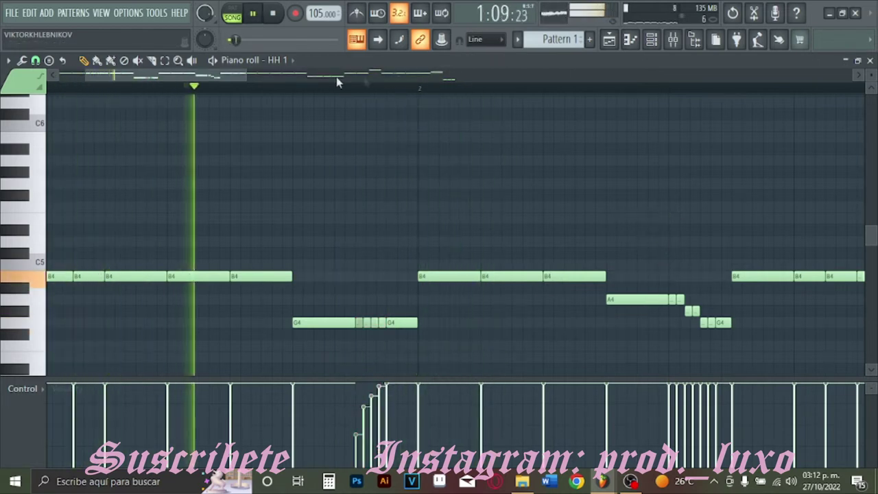
- Copy the three short B4 notes in bar 3 up to E5 above the last B4 before the G#4 notes, and play from bar 3
drag(230, 80, 323, 84)
key(space)
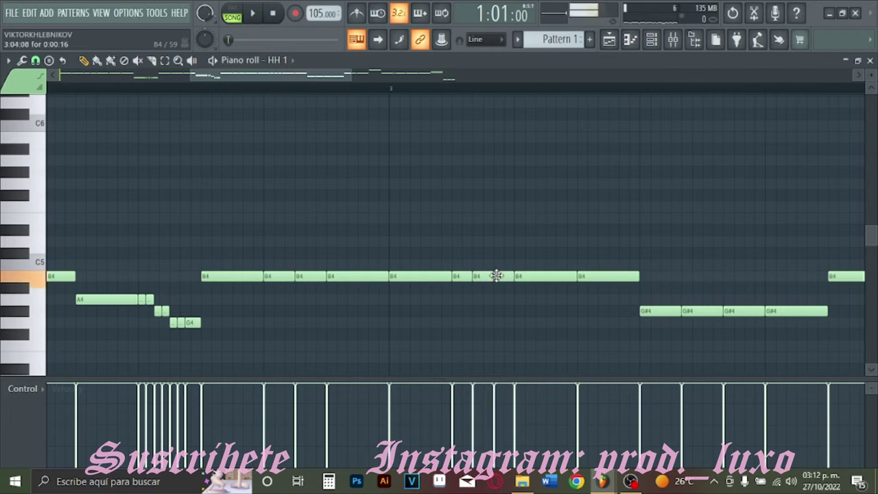
click(388, 84)
key(space)
key(space)
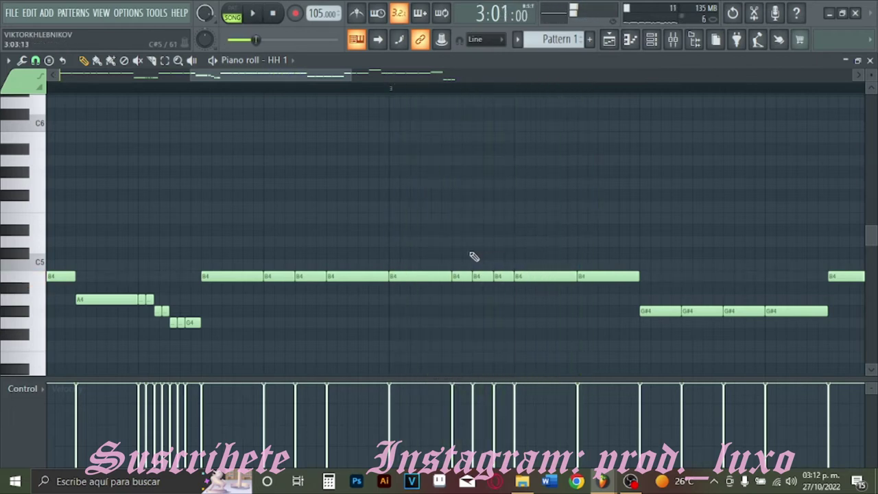
drag(454, 264, 505, 294)
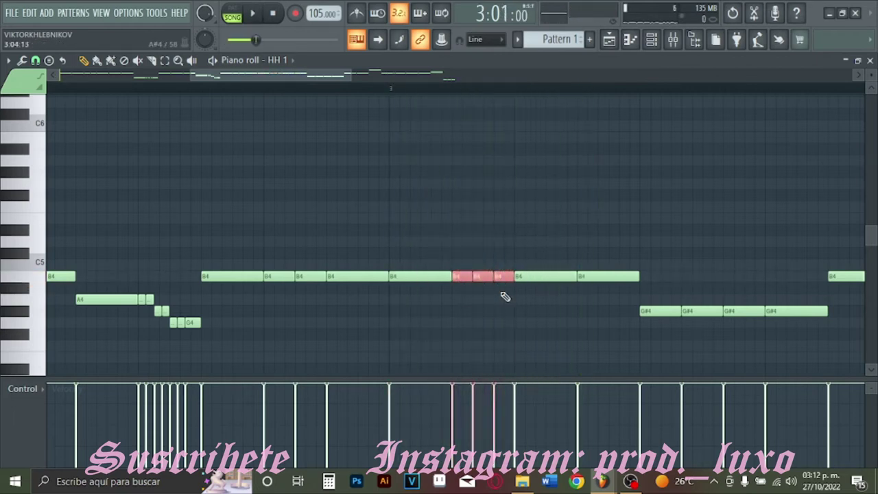
key(ctrl+b)
drag(555, 275, 579, 208)
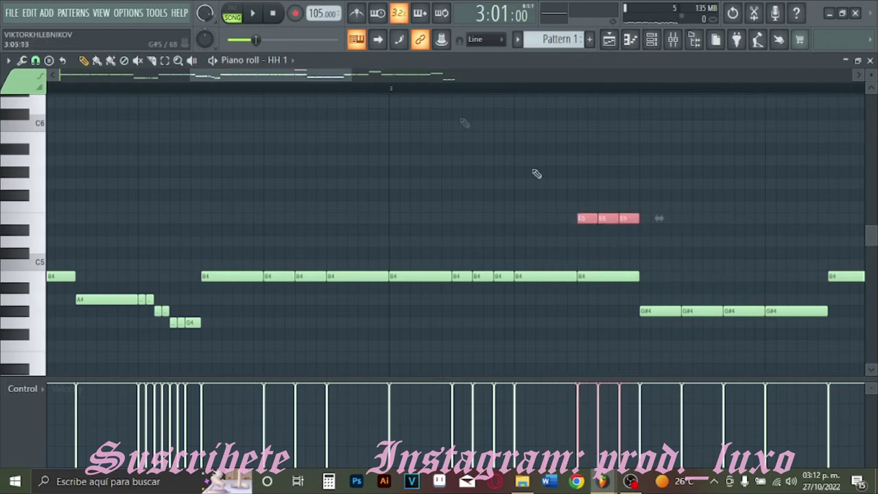
key(space)
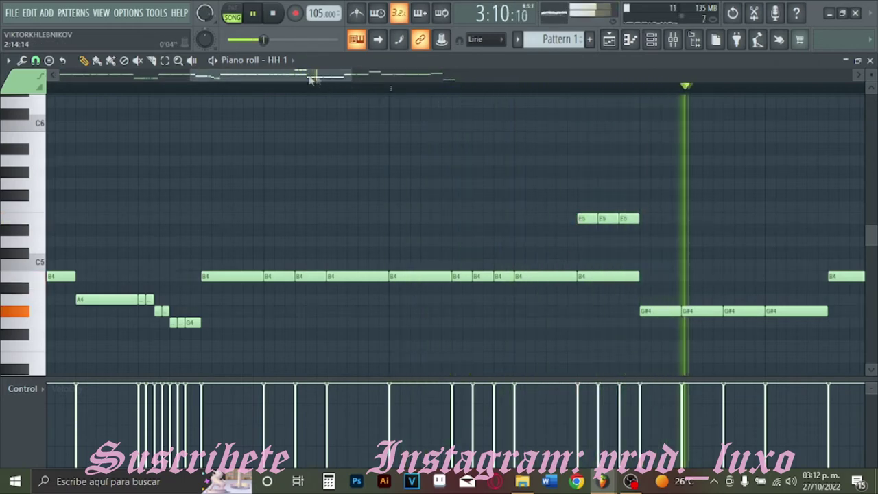
key(space)
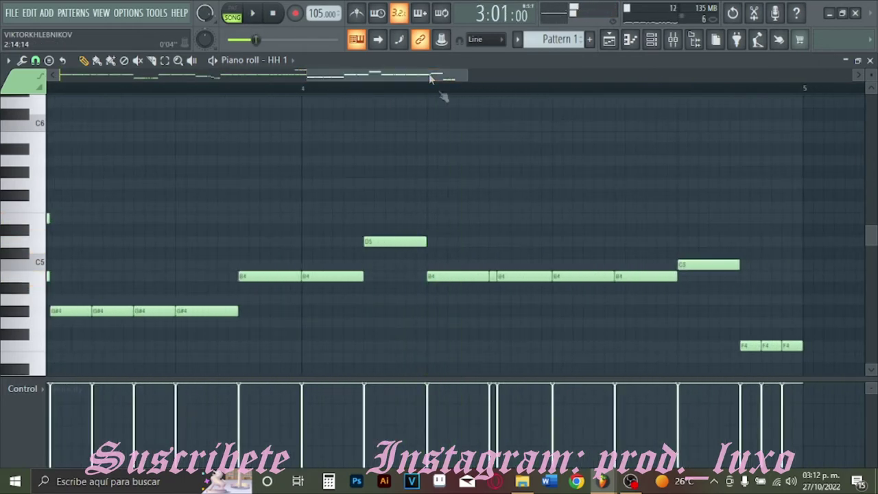
- Copy the three E5 notes down to G4 below the B4 in the middle of bar 4, and shorten the copies to leave gaps
key(ctrl+b)
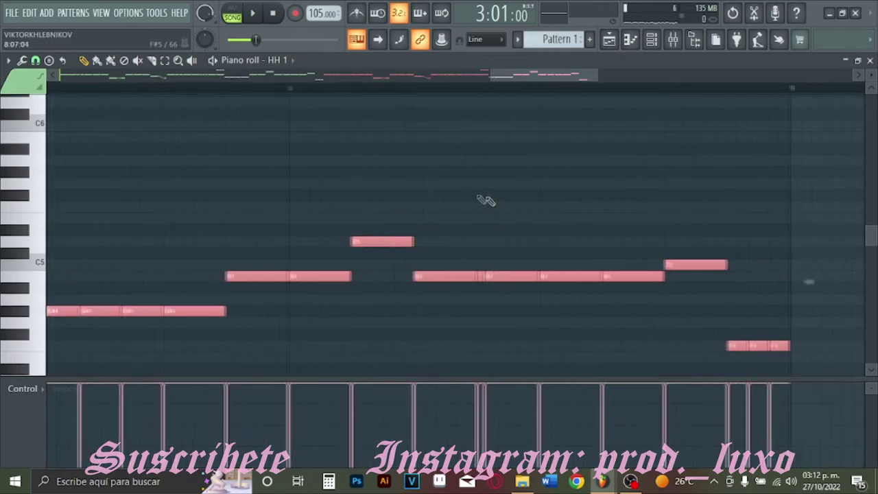
click(546, 124)
drag(541, 75, 314, 87)
drag(254, 156, 92, 244)
key(ctrl+b)
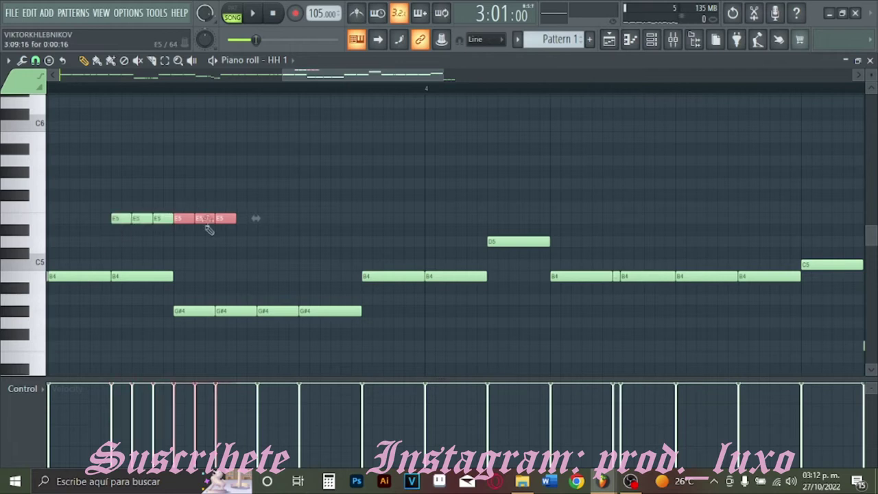
drag(184, 218, 671, 313)
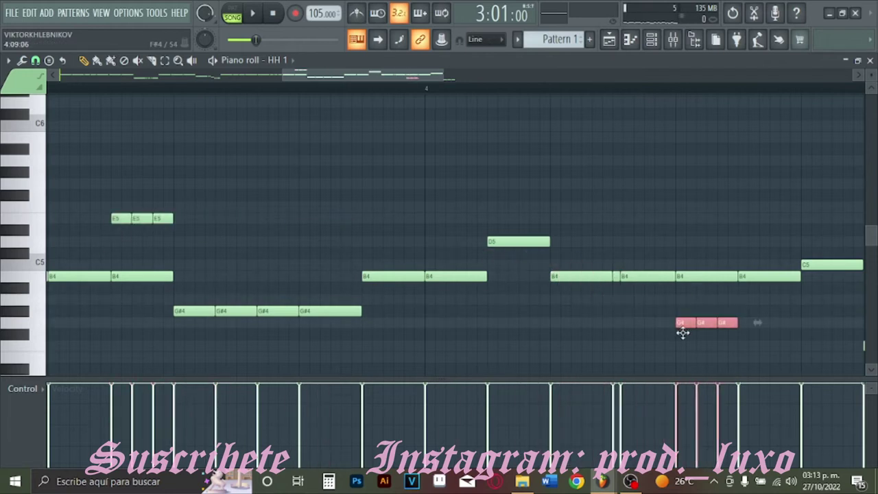
drag(785, 317, 781, 319)
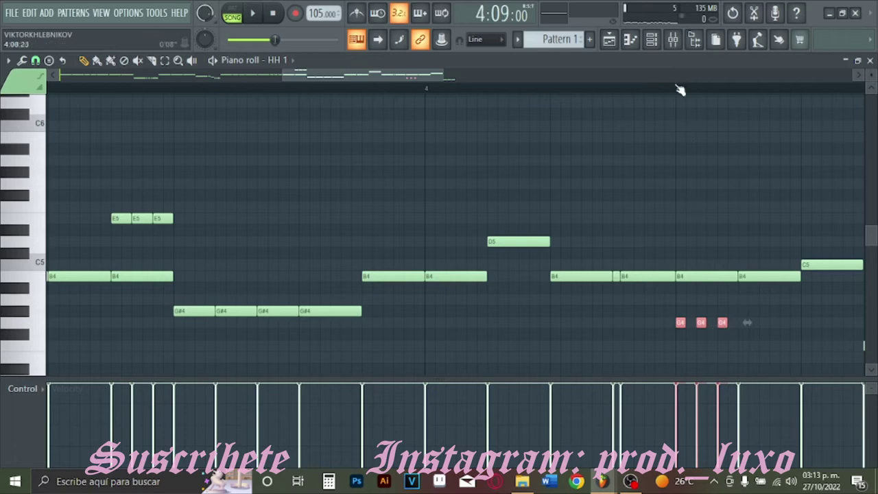
- Enable the HH 1 channel's volume envelope with a full hold and play the pattern from the middle of bar 4
click(653, 40)
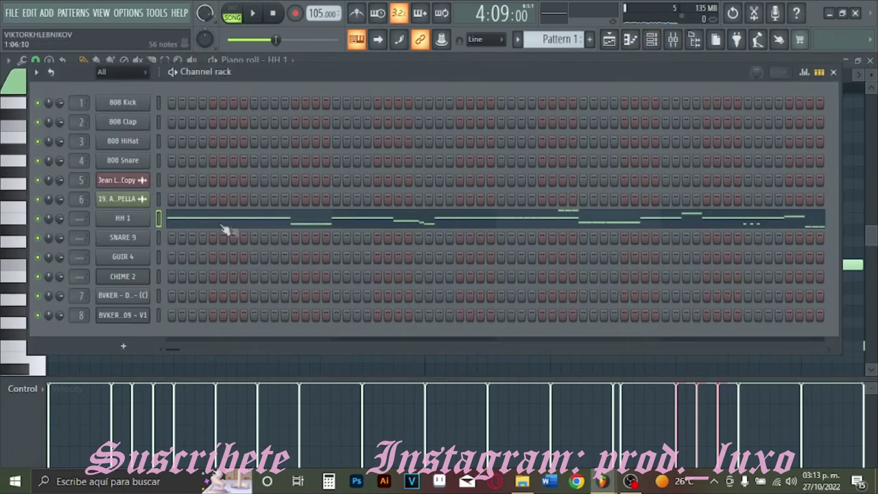
click(145, 224)
drag(284, 238, 344, 149)
click(227, 171)
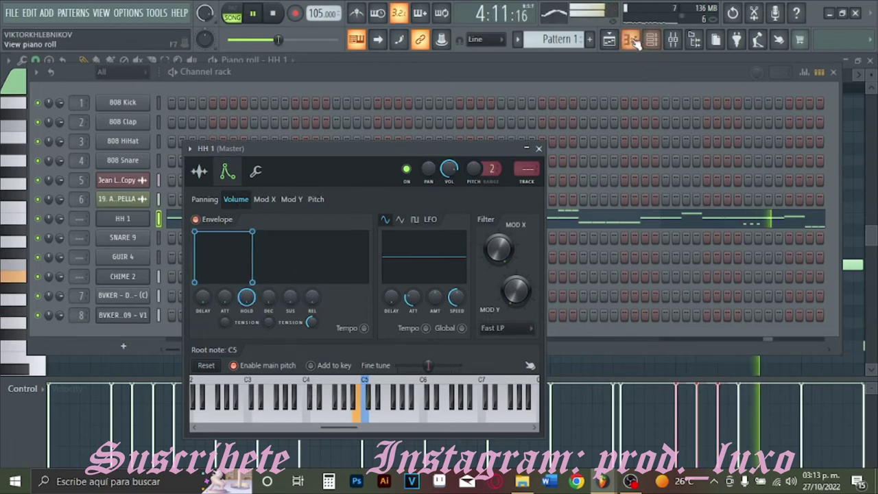
- Examine the 808 notes of Pattern 4 in the piano roll and return to the playlist
key(F5)
key(space)
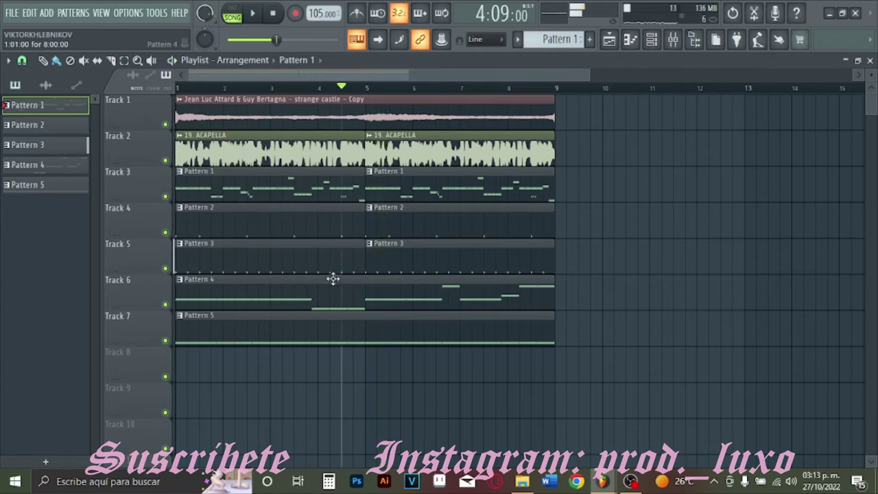
double_click(347, 285)
drag(429, 66, 325, 97)
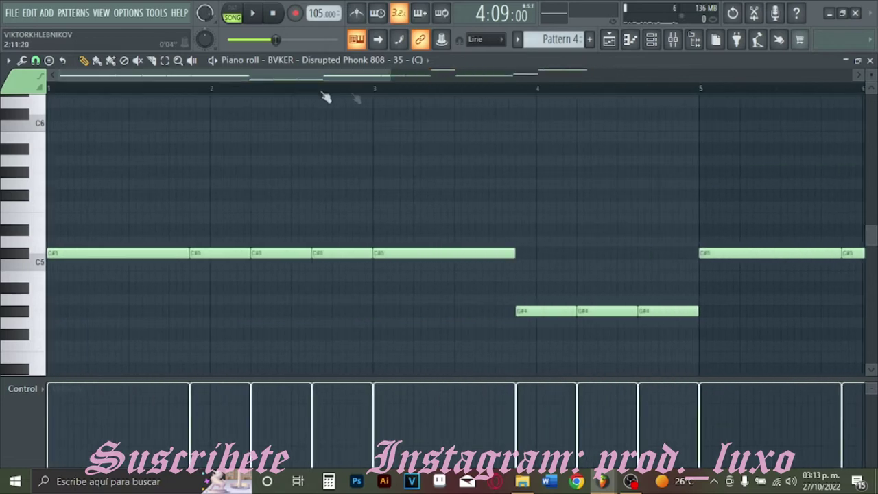
drag(384, 82, 343, 77)
click(609, 39)
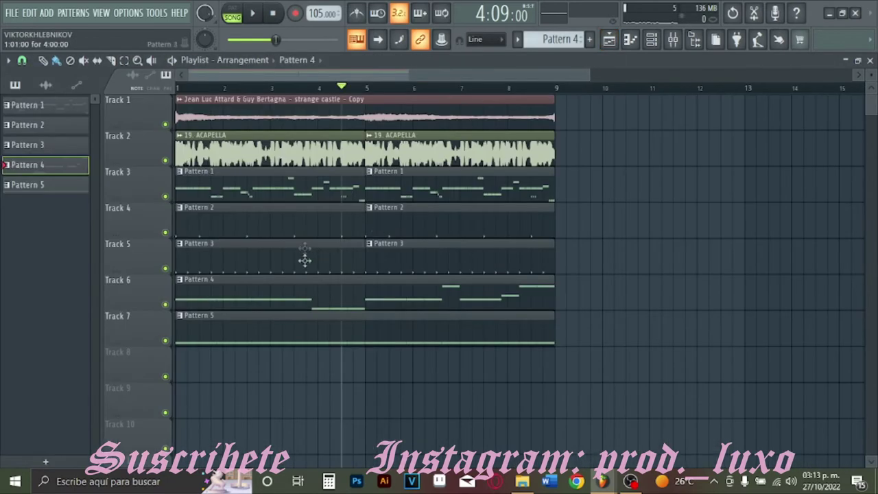
- Review the full HH 1 note pattern of Pattern 1 with a brief playback and clear the note selection
double_click(354, 184)
drag(89, 302, 177, 346)
key(space)
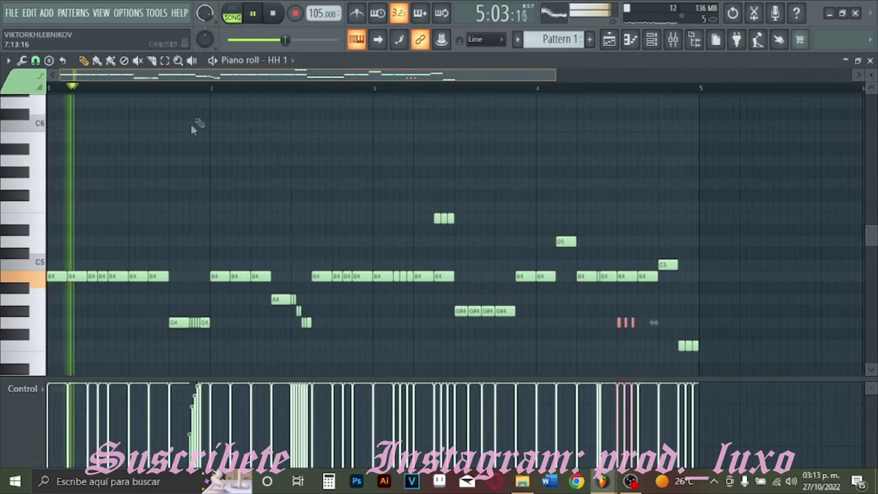
key(space)
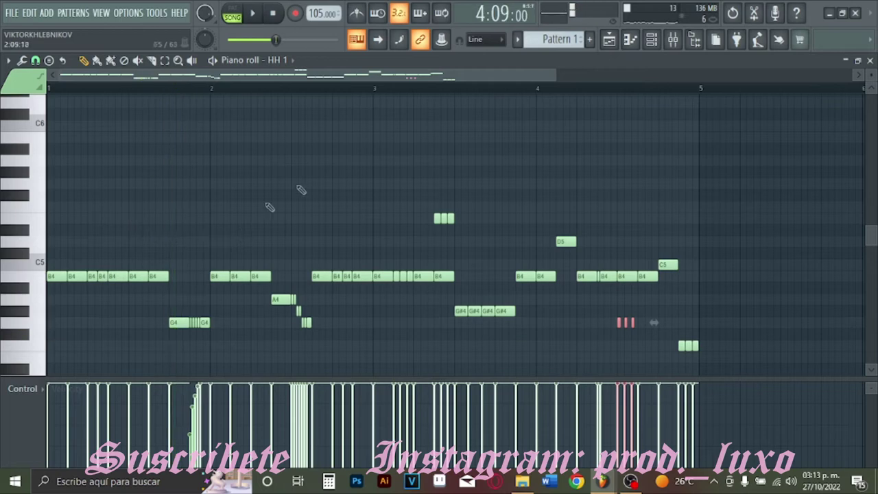
click(352, 157)
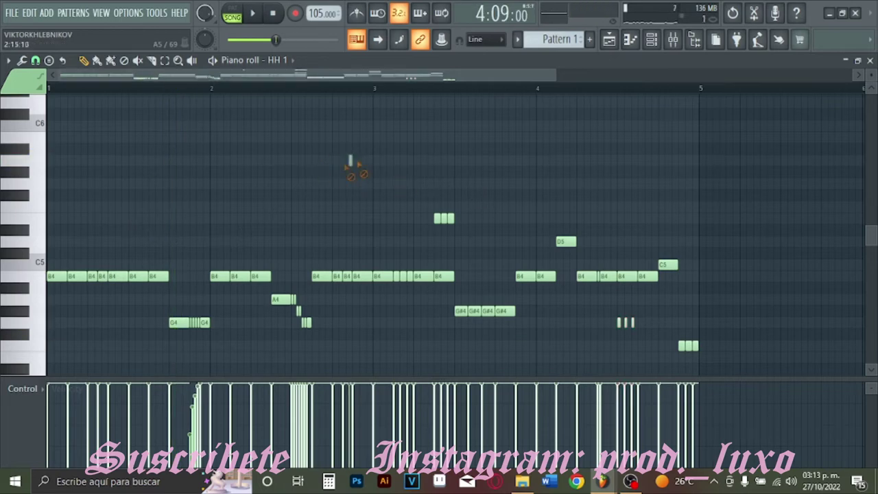
- Solo Track 3 in the playlist and play the hi-hats alone while checking the mixer and channel rack
click(611, 41)
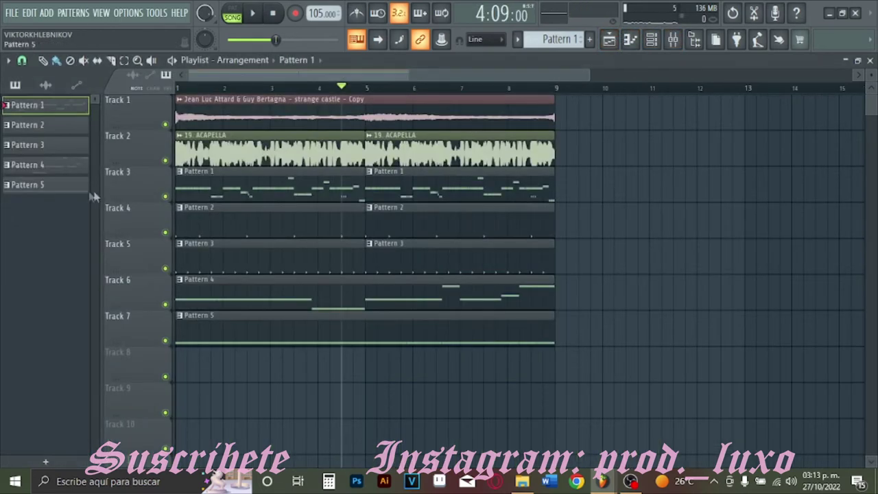
right_click(165, 197)
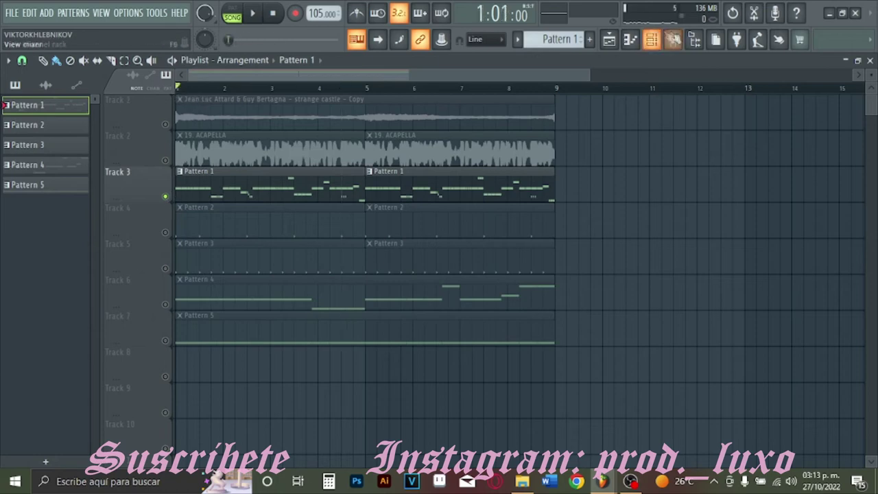
click(672, 40)
key(space)
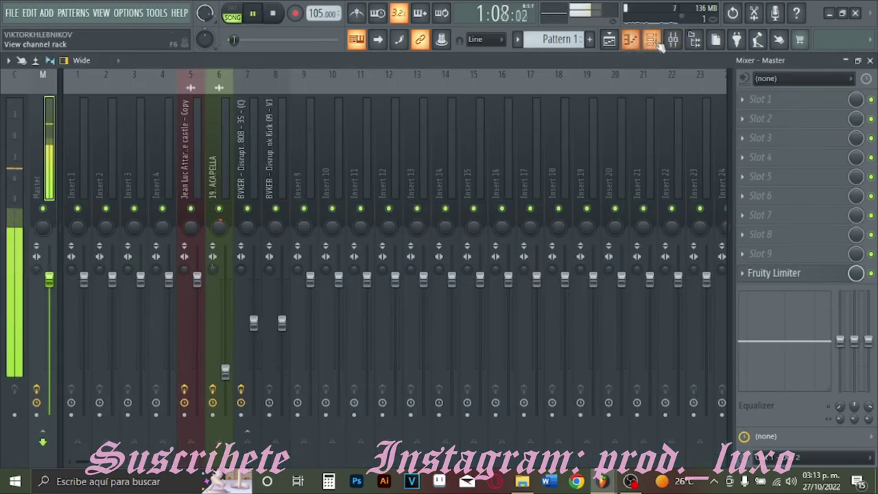
click(609, 39)
click(652, 39)
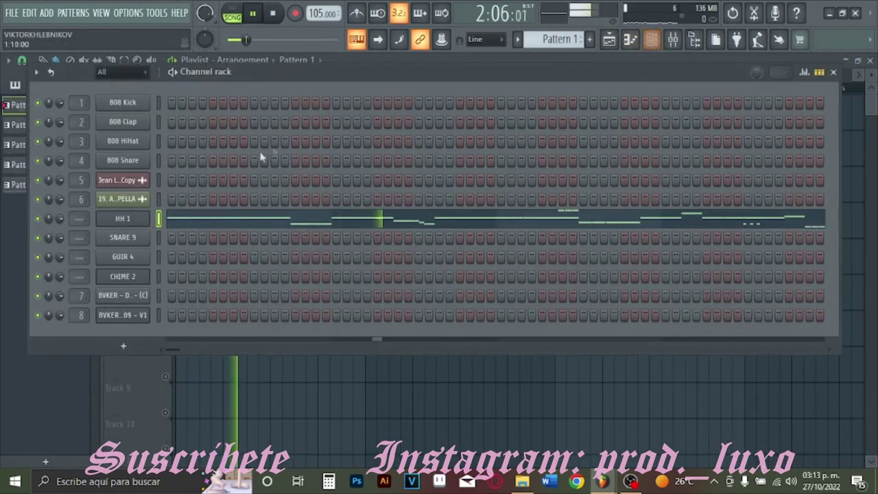
key(space)
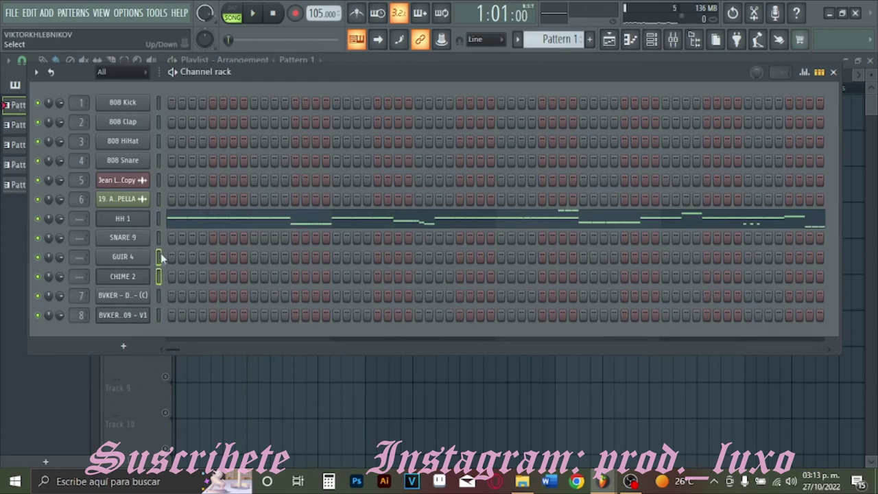
- Route the HH 1, SNARE 9, GUIR 4 and CHIME 2 channels to mixer tracks 9 to 12 and play the result
key(ctrl+l)
key(space)
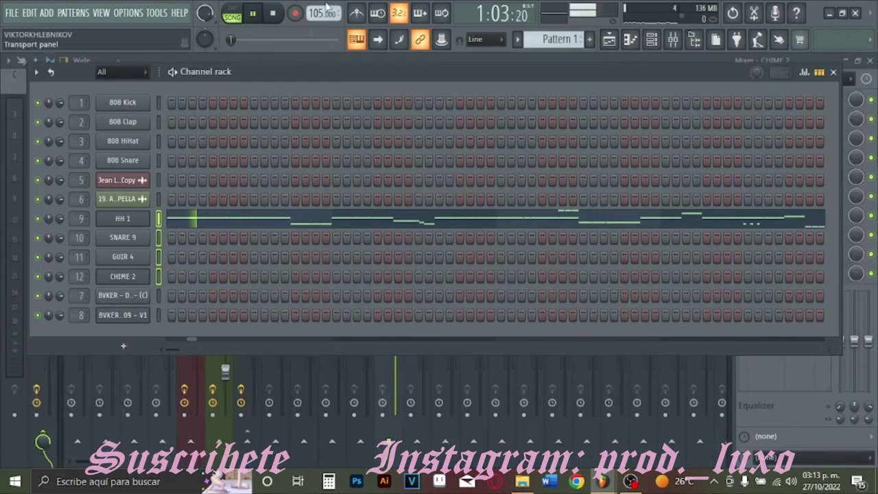
click(674, 41)
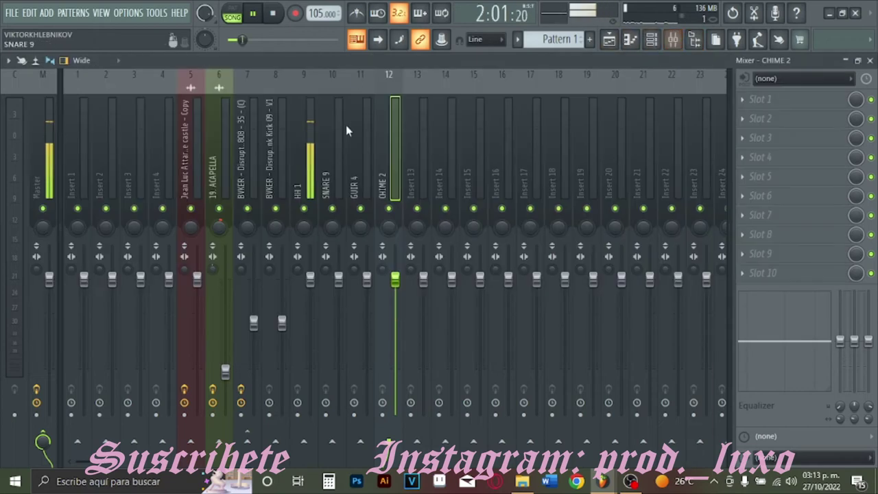
- Lower the HH 1, SNARE 9, GUIR 4 and CHIME 2 mixer faders together and check the level on the Master
drag(313, 199, 396, 157)
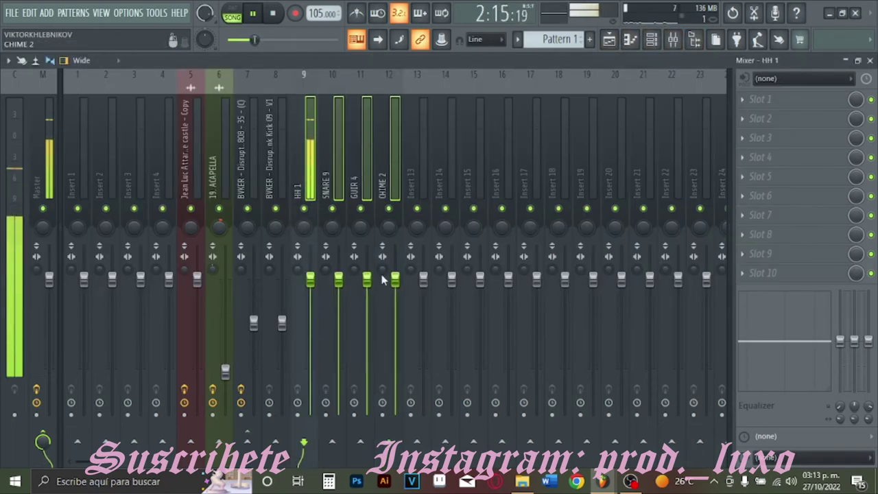
key(space)
drag(396, 278, 395, 341)
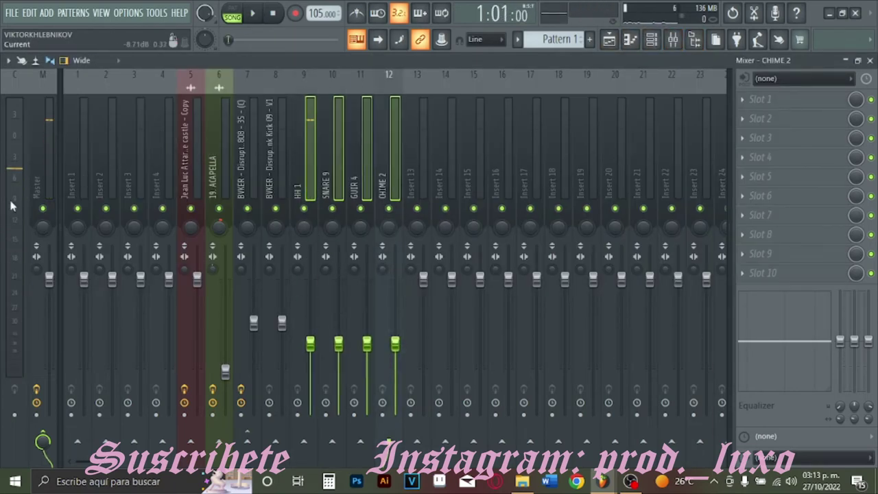
click(42, 180)
key(space)
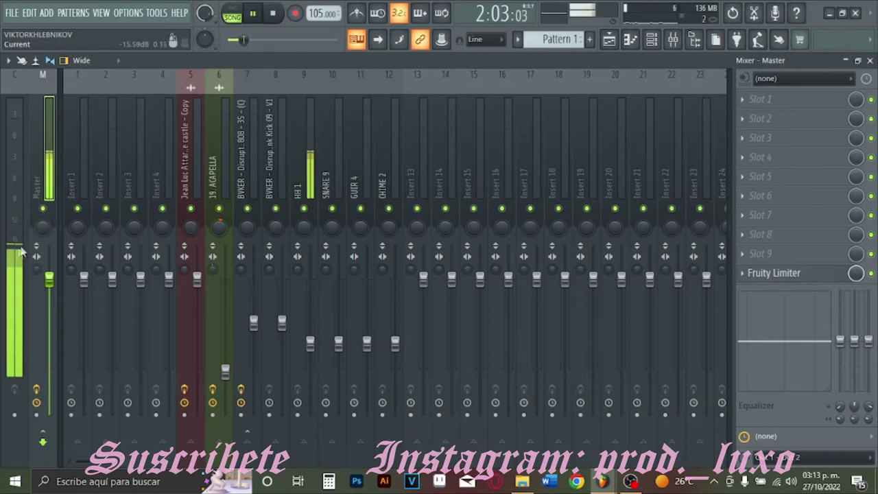
- Load Fruity Parametric EQ 2 into the first effect slot of the HH 1 mixer track
click(310, 170)
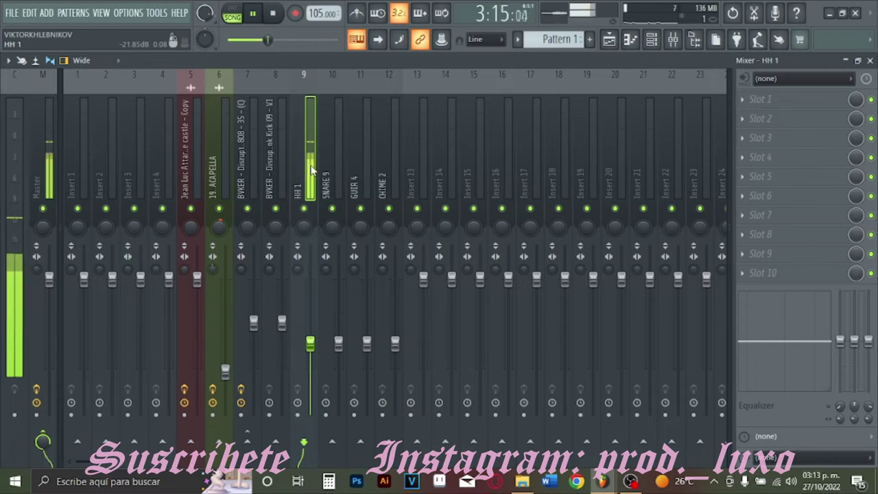
click(617, 40)
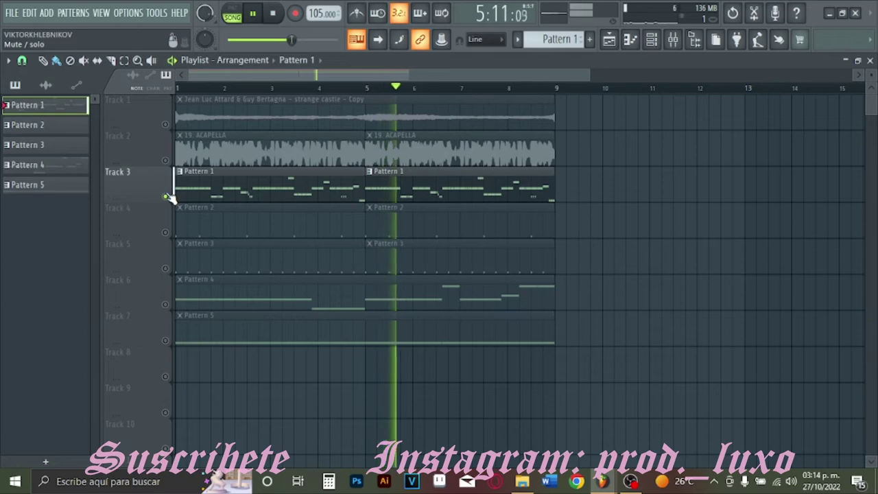
key(F9)
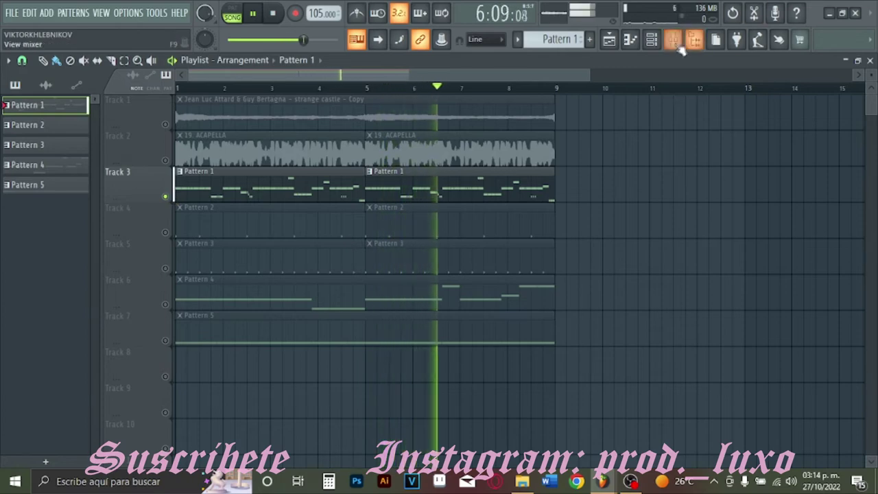
click(817, 100)
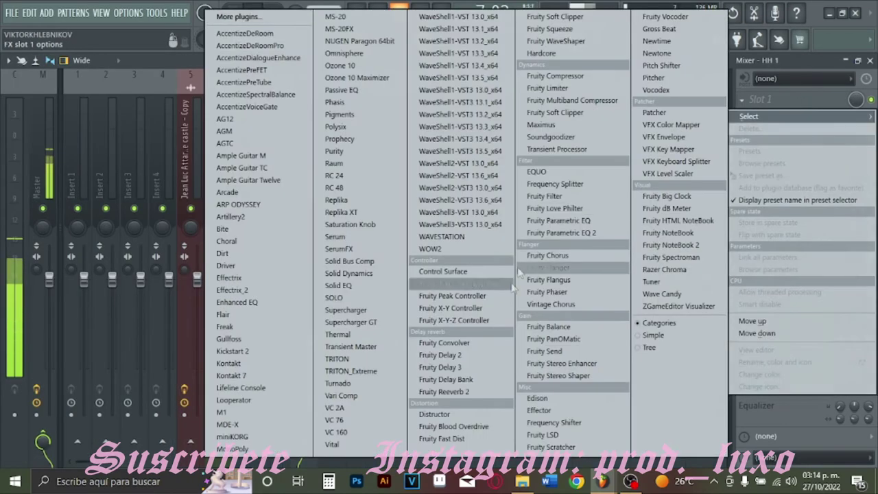
click(572, 234)
- Set EQ band 1 to a high pass just above 1 kHz, dip bands 4 and 7, and boost band 6 in the treble
right_click(134, 300)
click(198, 340)
right_click(133, 302)
mouse_move(155, 329)
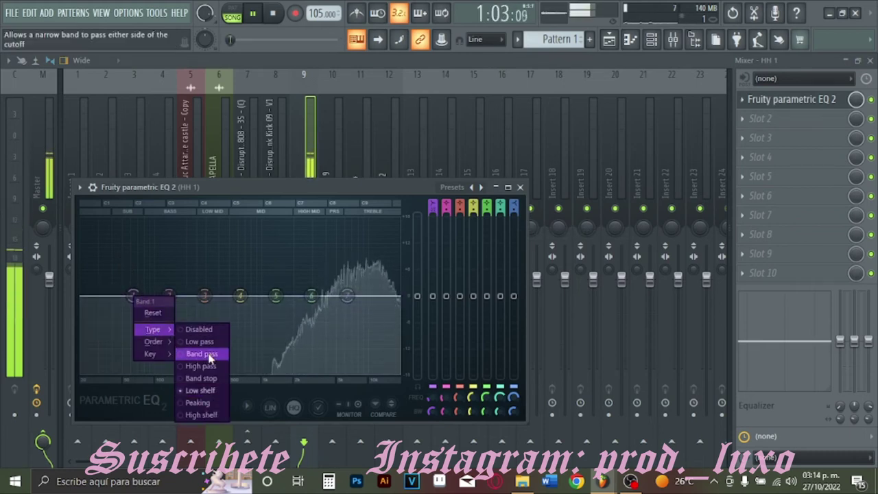
click(202, 368)
drag(147, 314, 247, 295)
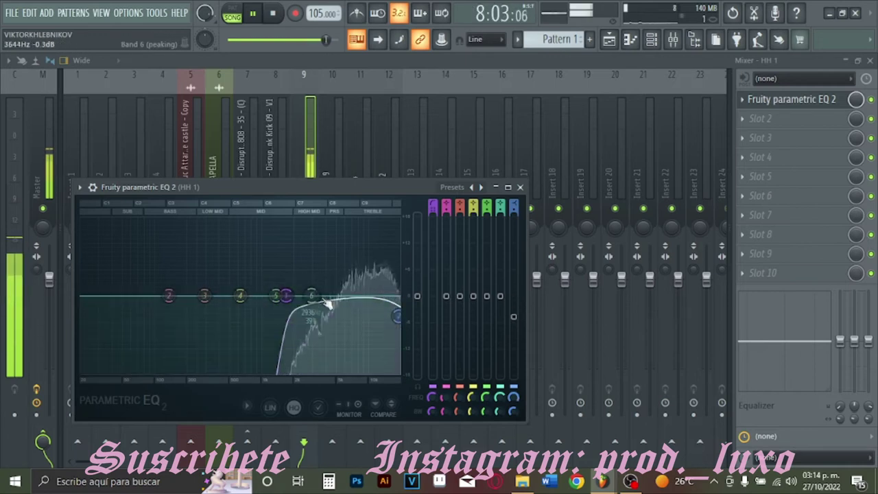
mouse_move(285, 295)
mouse_down()
mouse_move(323, 295)
mouse_move(269, 295)
mouse_up()
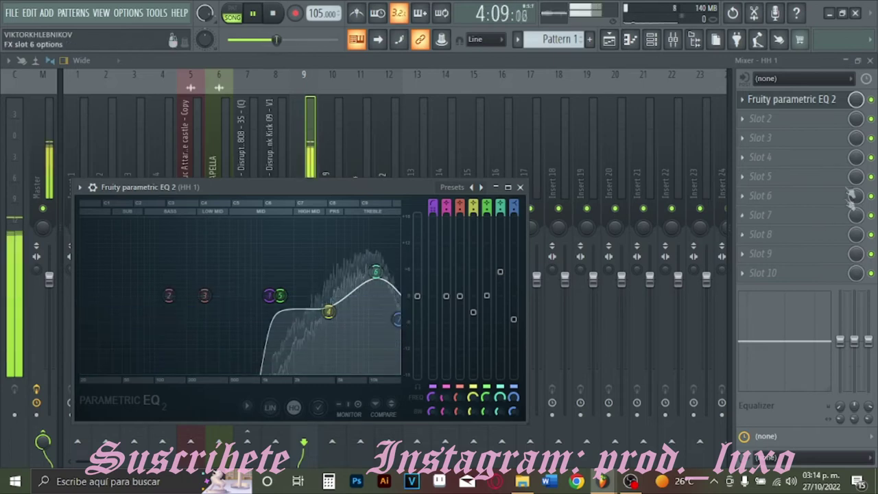
- Load Fruity Blood Overdrive into effect slot 2 and Fruity Reeverb 2 into slot 4 of the HH 1 mixer track
click(777, 126)
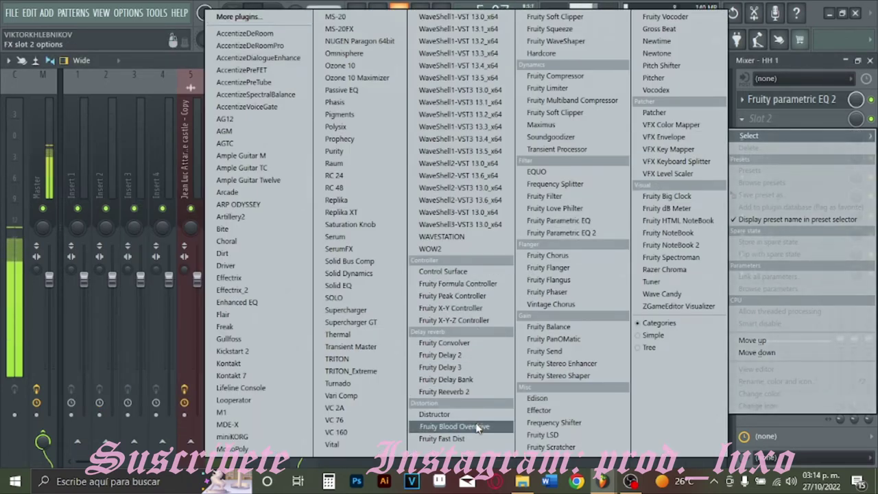
click(446, 426)
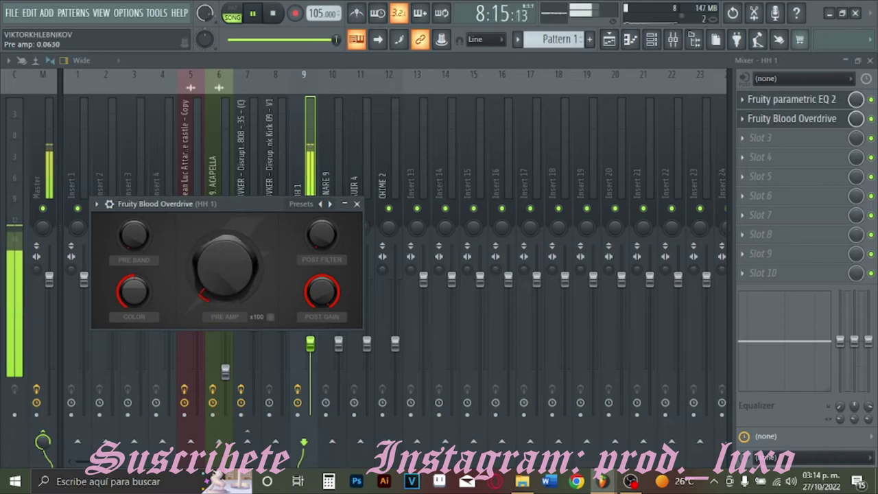
click(778, 157)
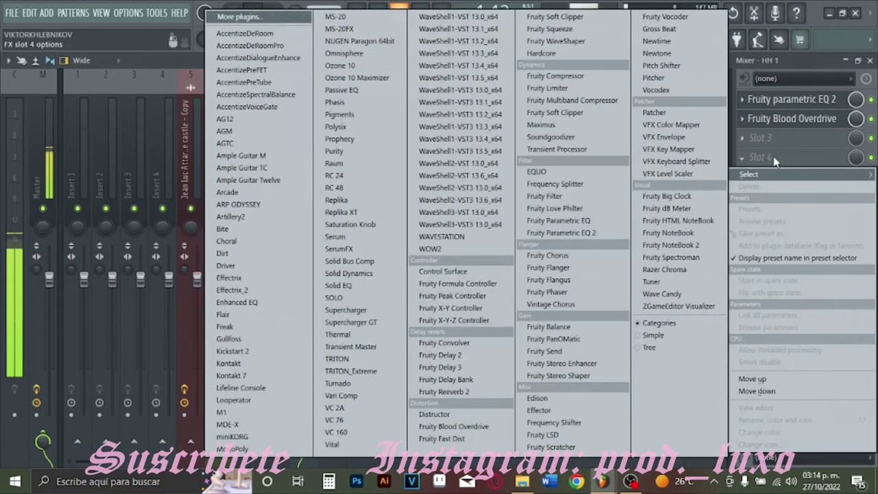
click(439, 391)
- Lower the wet level of Fruity Reeverb 2 on HH 1 to 13% and close its window
drag(451, 278, 451, 288)
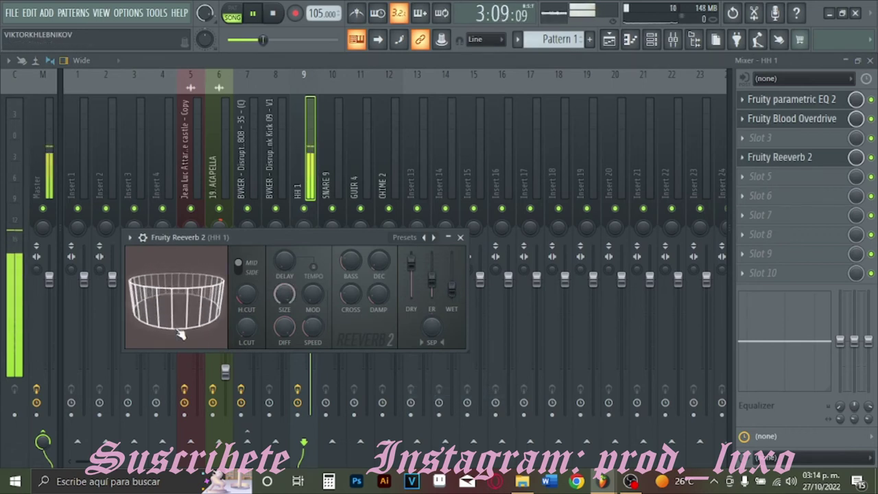
drag(453, 290, 452, 291)
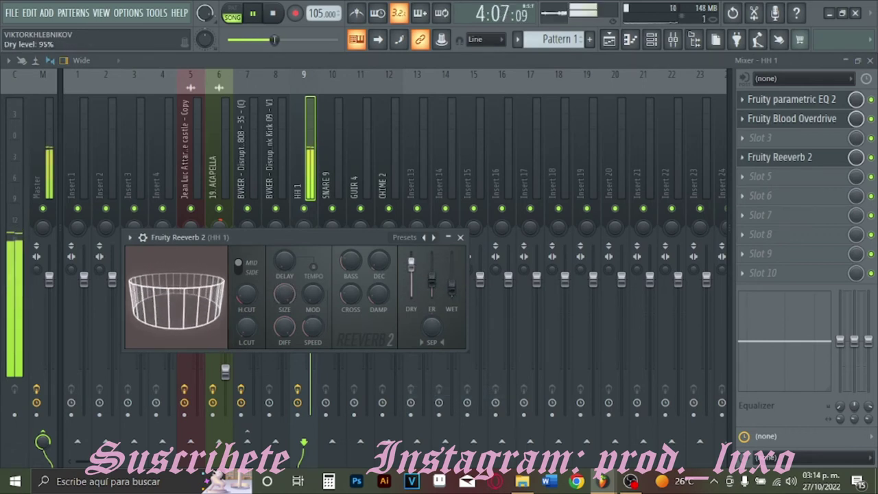
drag(451, 288, 451, 292)
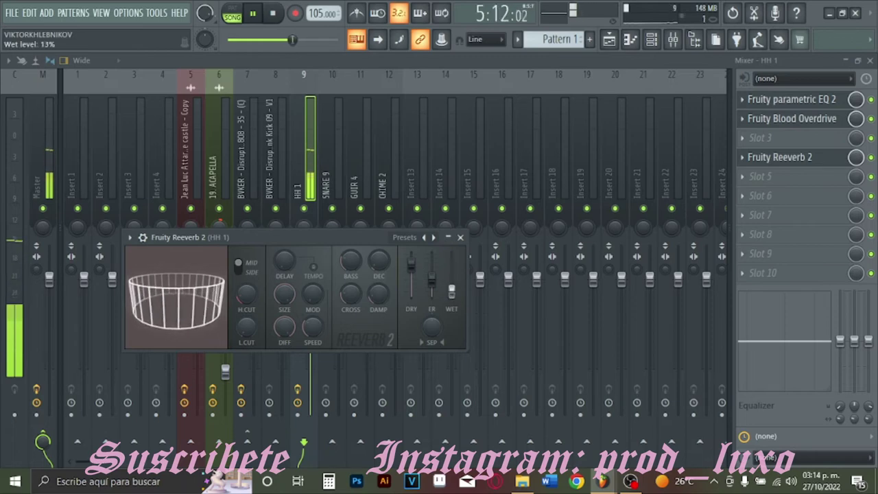
click(460, 237)
- Load Effectrix into effect slot 3 of the HH 1 mixer track and set its sequencer tempo to 1/8T
click(848, 139)
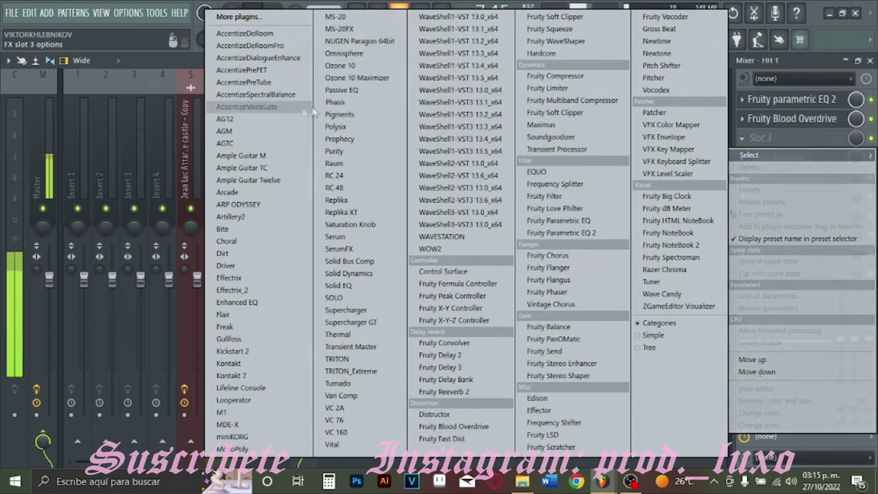
click(264, 280)
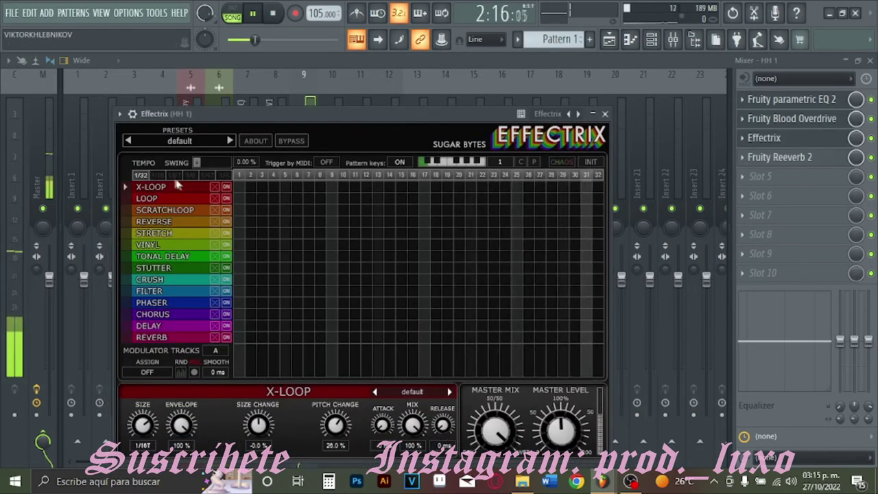
click(174, 175)
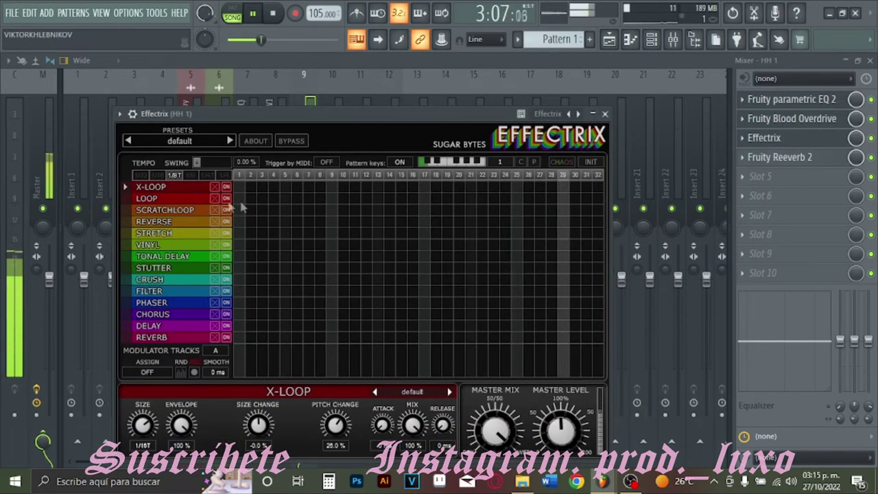
- Choose the Down Slapper preset for the X-Loop effect and place an X-Loop block on steps 31 and 32
click(449, 392)
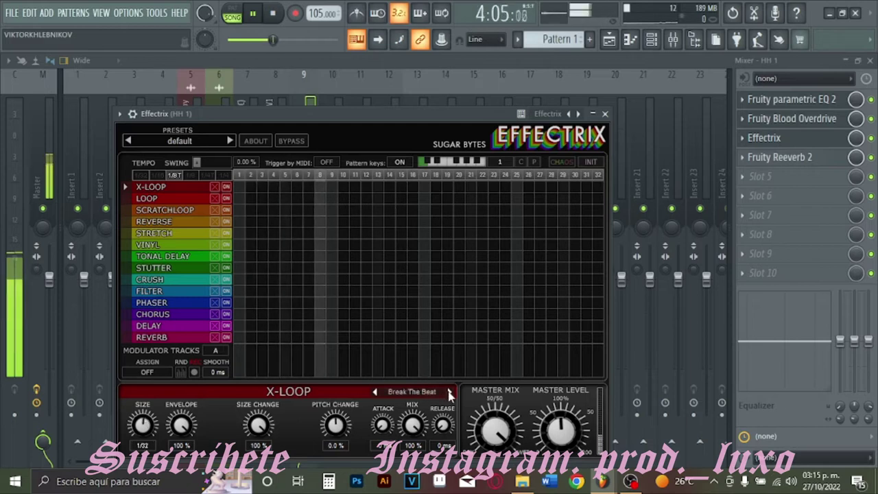
click(155, 198)
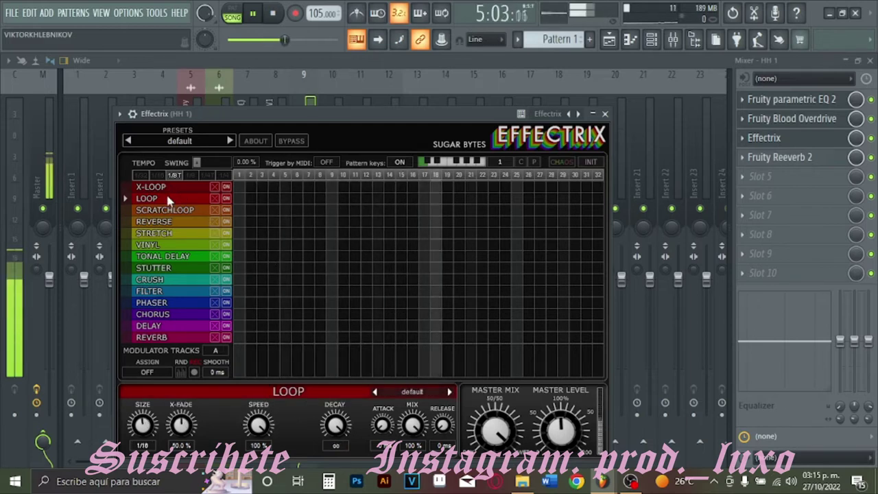
click(164, 186)
click(450, 392)
click(449, 391)
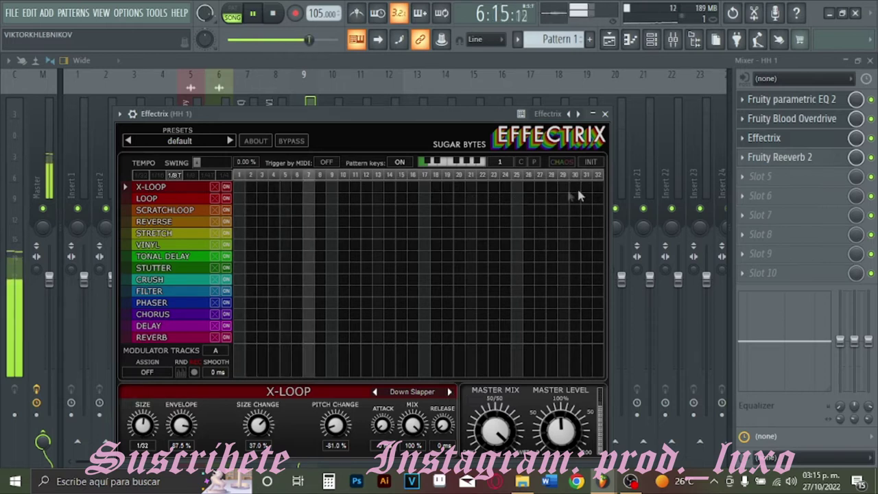
click(525, 187)
drag(524, 187, 581, 187)
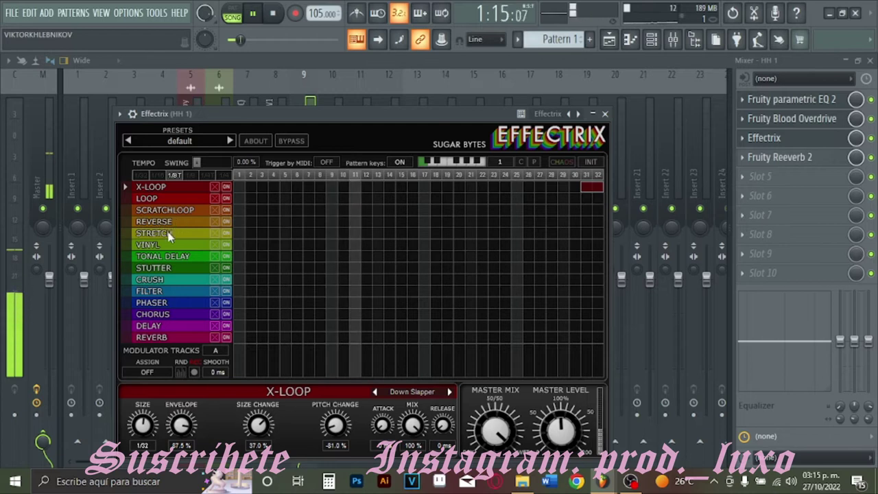
- Change the X-Loop effect's preset to Downward Stair, leaving the Reverse row empty
click(424, 220)
right_click(426, 221)
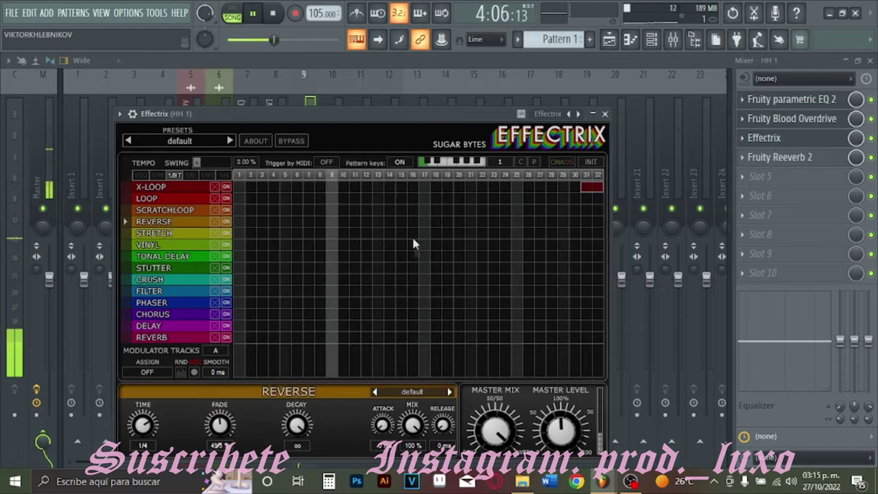
click(145, 186)
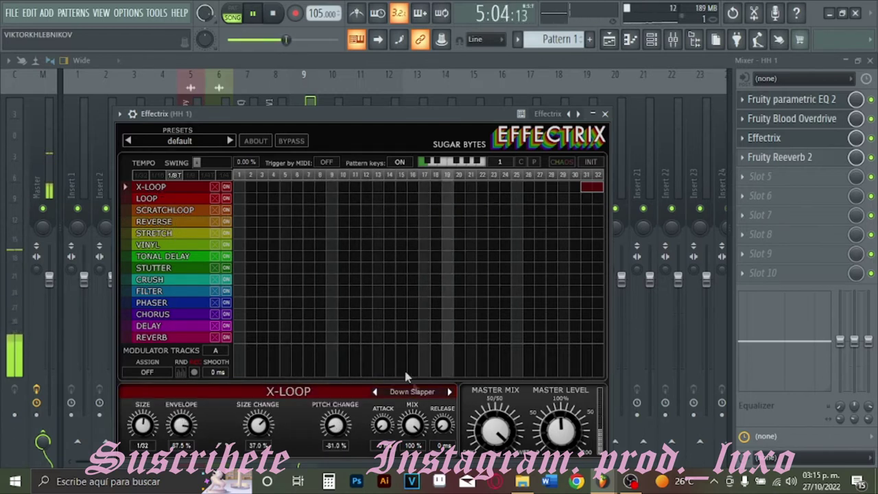
click(447, 392)
click(447, 392)
click(449, 392)
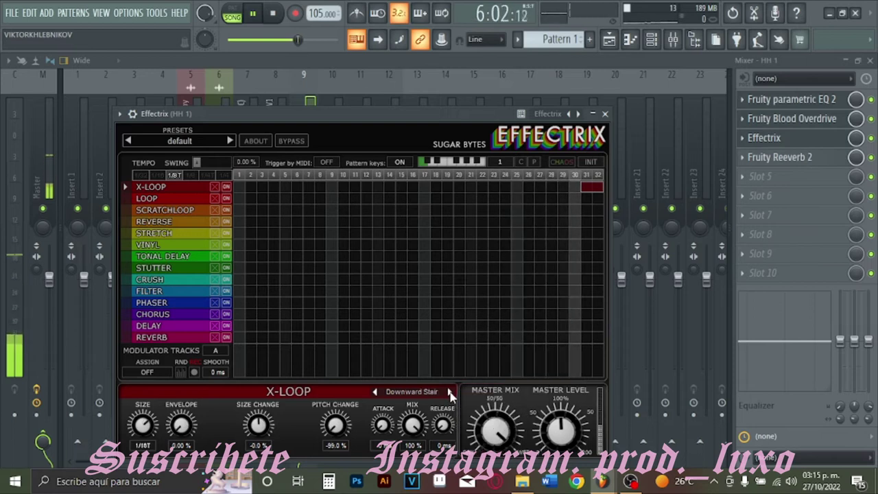
- Lower the Effectrix master mix to about 50/50 and place a Chorus block on step 9 and a Phaser block on step 23
drag(491, 442, 501, 488)
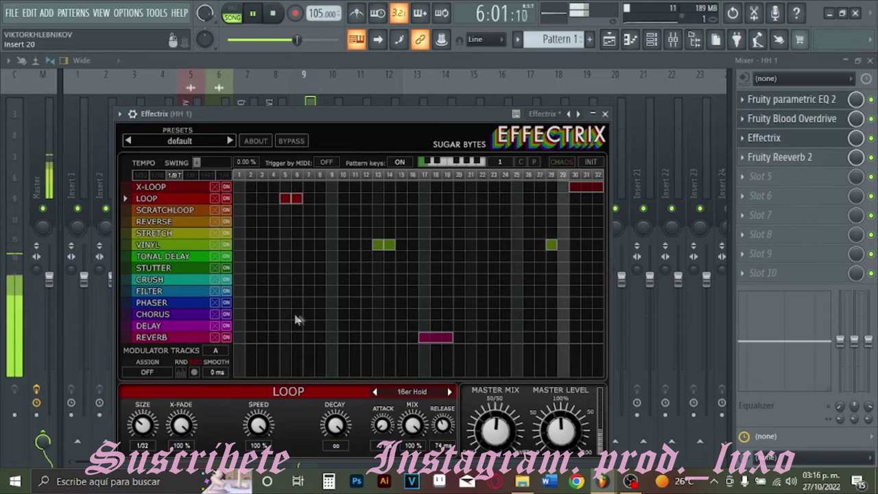
click(331, 314)
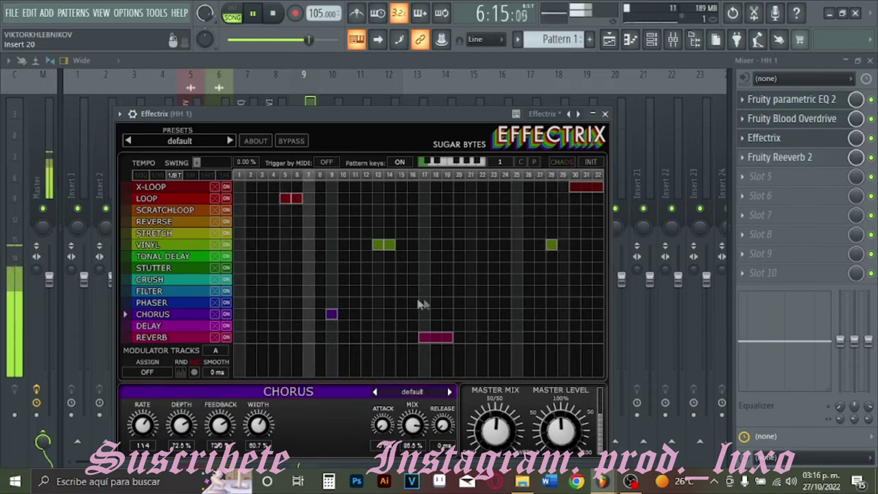
click(493, 302)
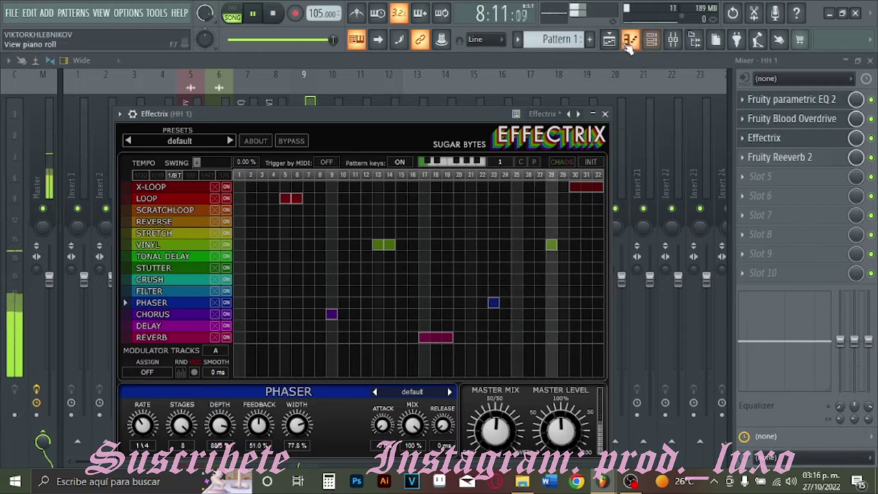
- Reactivate all muted playlist tracks so the melody, acapella, drums and other patterns play together
key(F5)
click(164, 161)
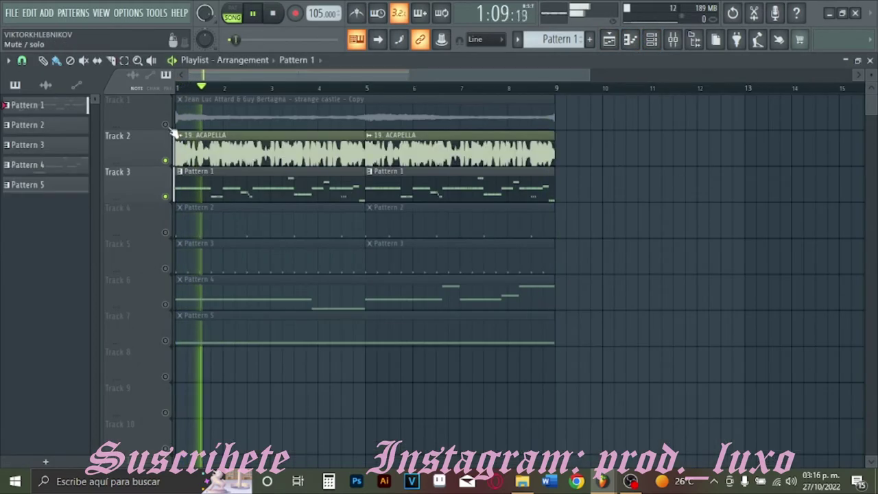
click(165, 124)
ctrl+click(164, 124)
ctrl+click(165, 124)
right_click(701, 204)
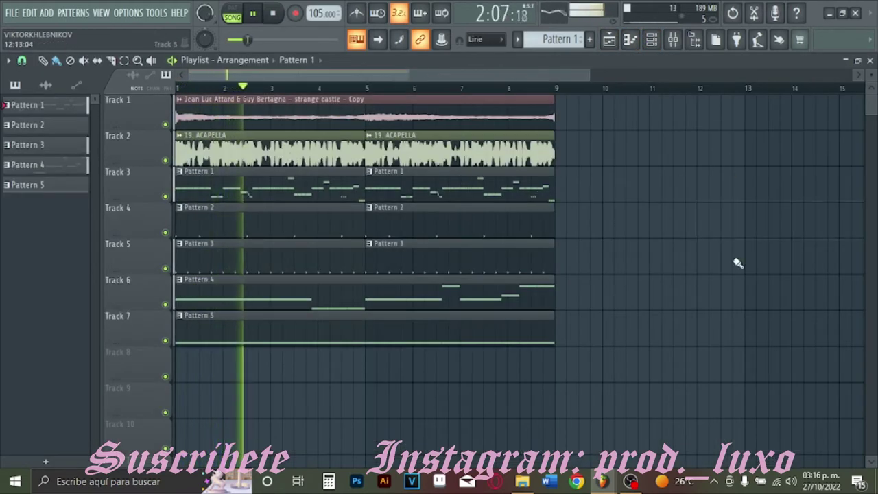
- Raise the SNARE 9 mixer fader slightly above the GUIR 4 and CHIME 2 faders
click(673, 39)
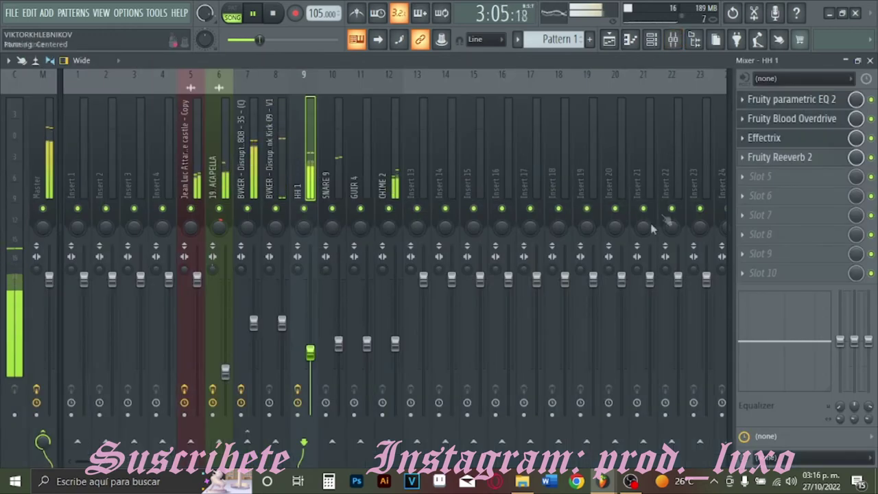
click(364, 148)
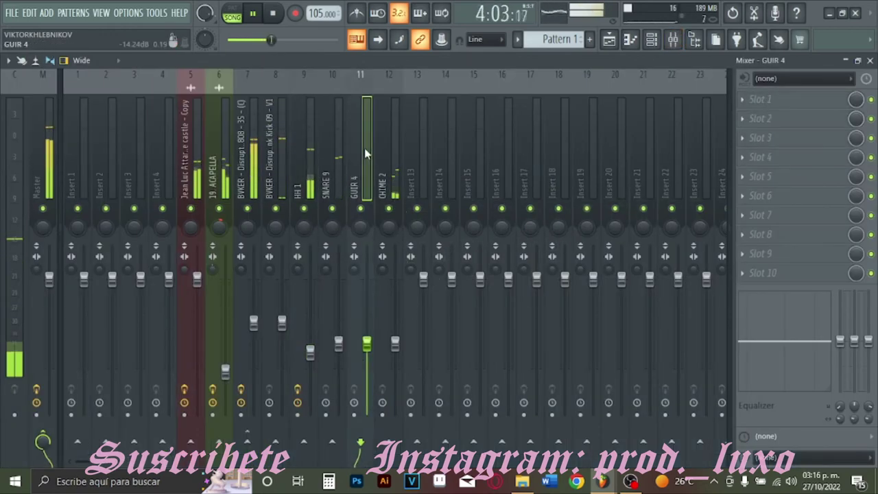
drag(341, 346, 341, 340)
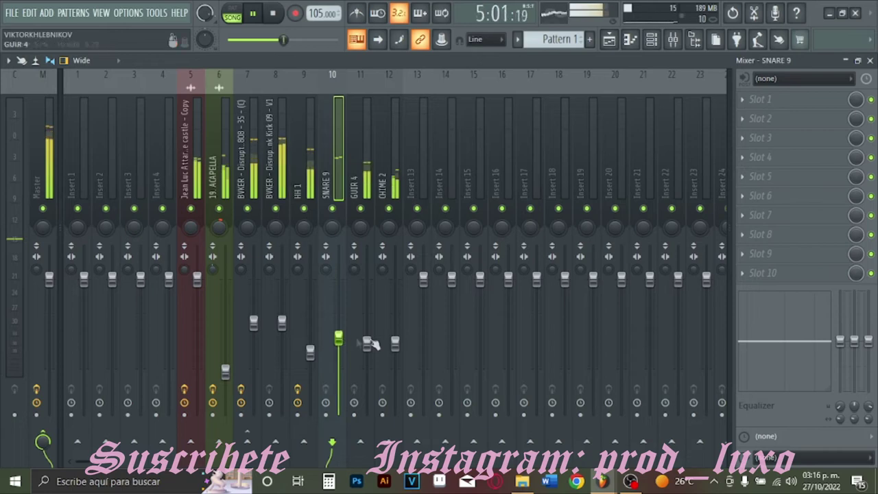
- Solo playlist Track 4 with Pattern 2 and play it while watching the SNARE 9 level in the mixer
click(609, 39)
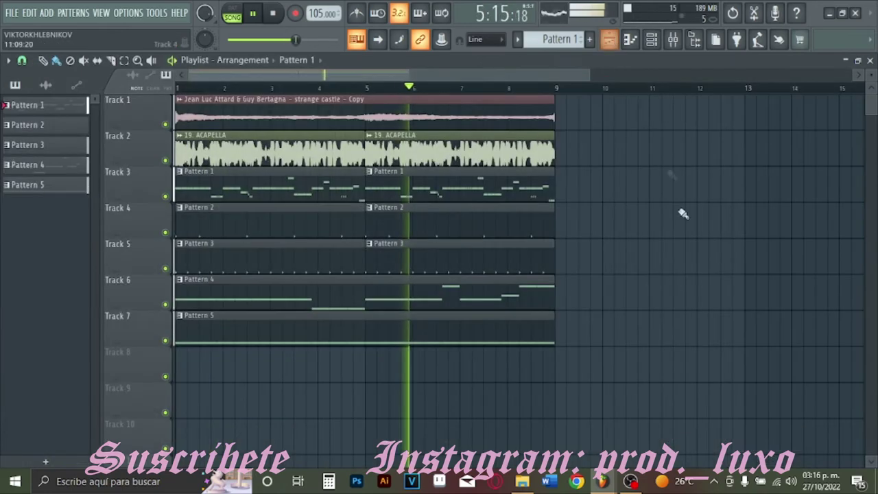
right_click(165, 232)
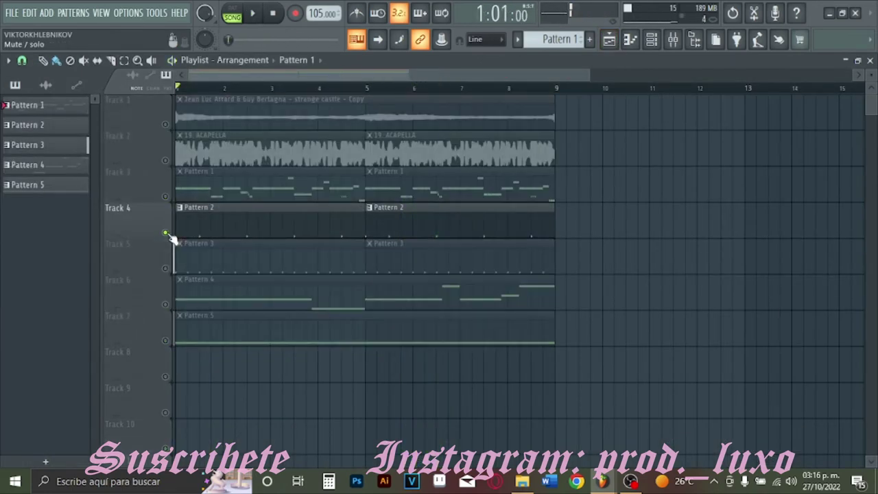
click(676, 45)
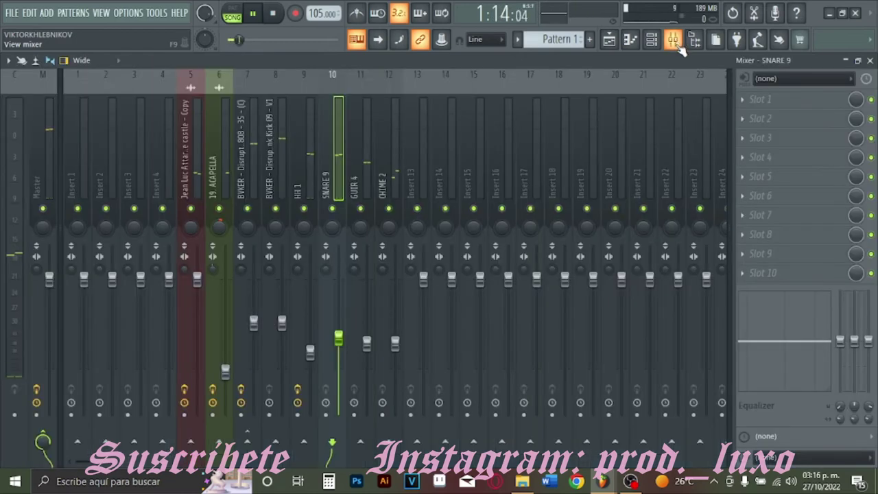
- Add extra SNARE 9 hits and a RIMSHOT 1 channel with two hits to Pattern 2, routing the rimshot to mixer track 13
click(657, 45)
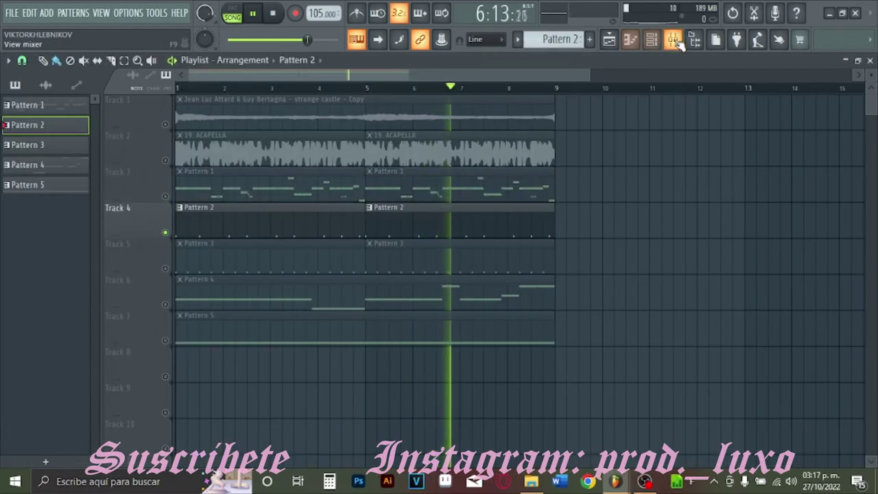
click(674, 41)
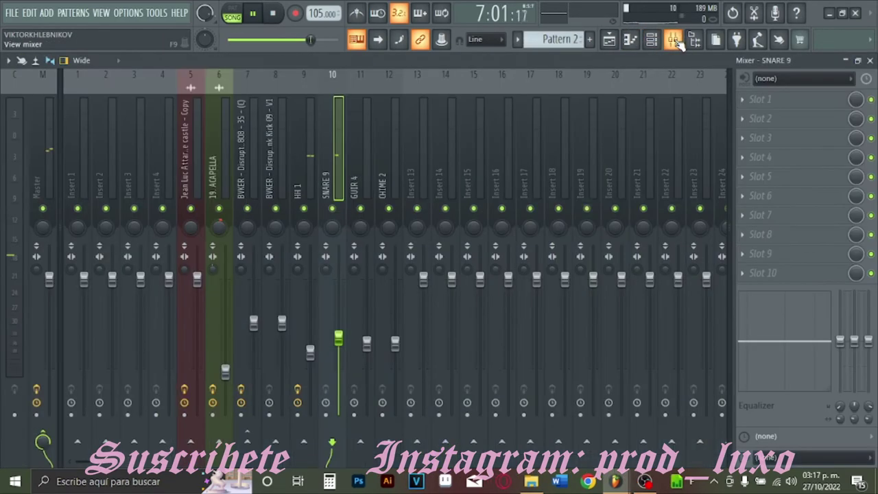
click(652, 41)
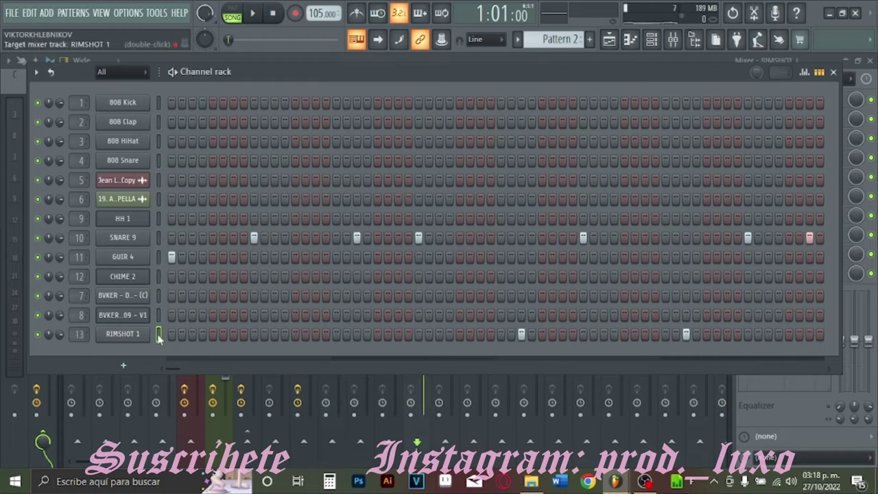
- Release the solo on playlist Track 4, solo Track 5 with Pattern 3 instead, and play it
click(614, 47)
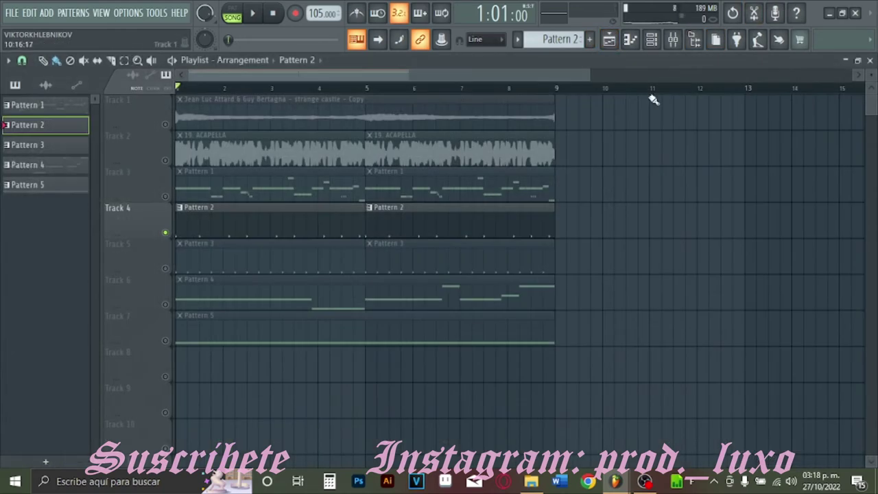
right_click(165, 233)
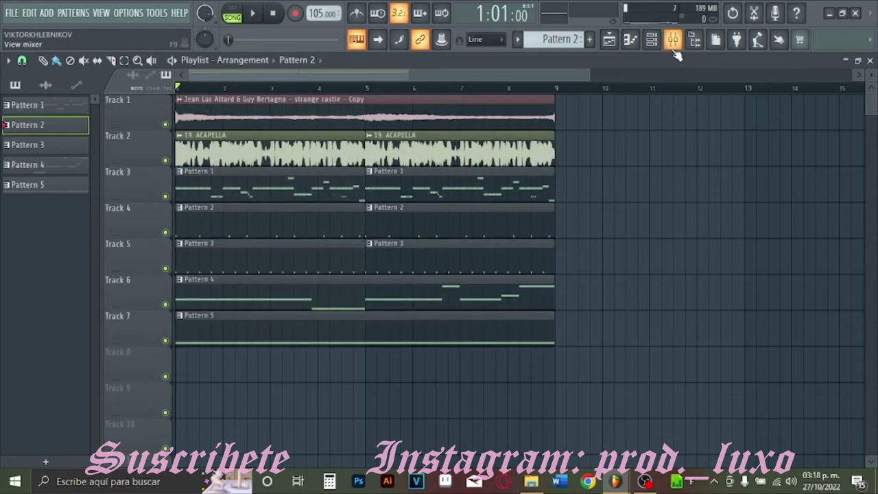
click(674, 48)
click(674, 48)
right_click(165, 268)
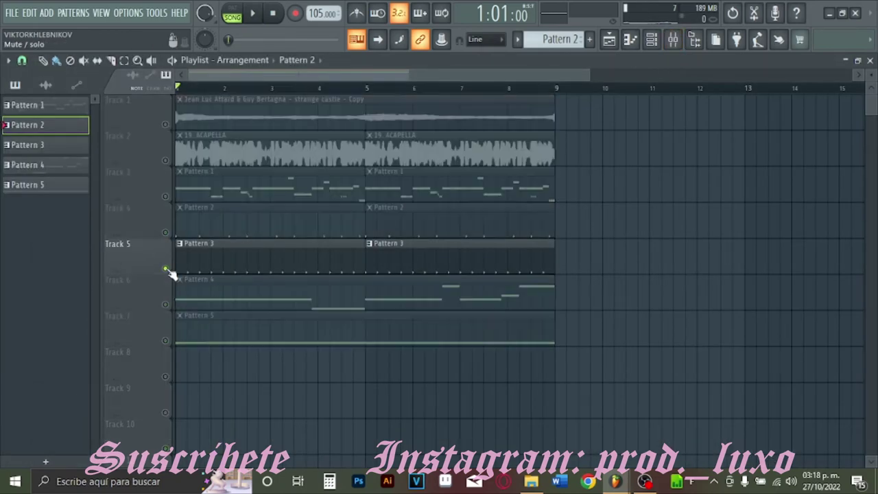
click(674, 40)
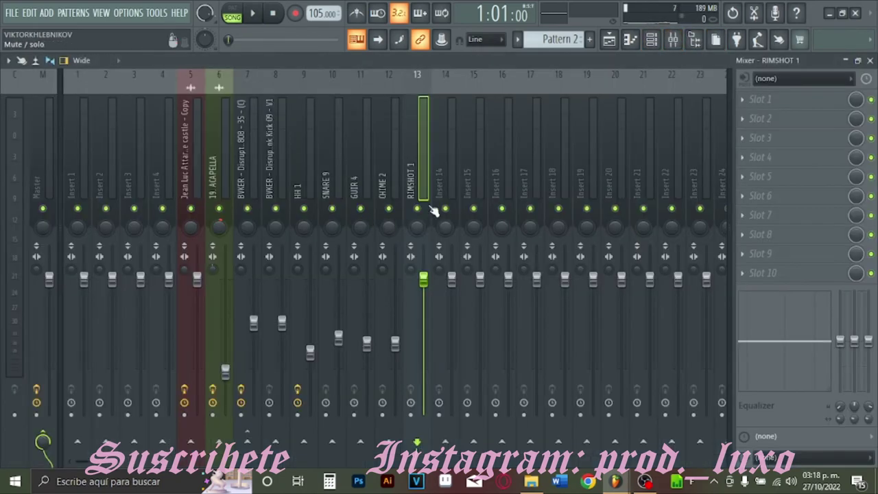
click(608, 39)
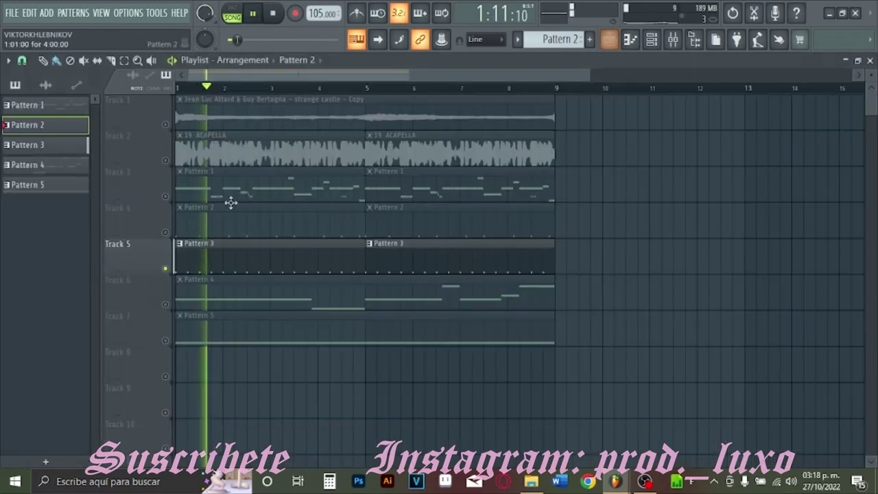
- Solo playlist Track 4 and add Fruity Parametric EQ 2 to the first effect slot of the SNARE 9 mixer track
right_click(167, 233)
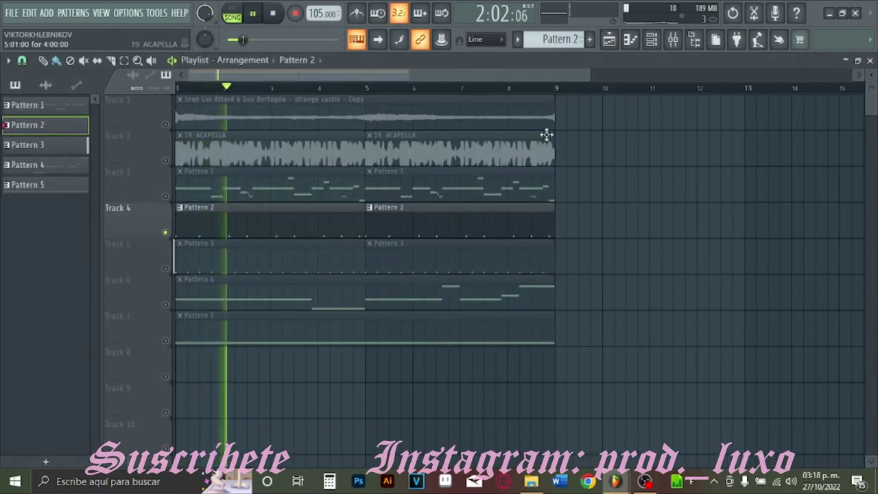
click(674, 39)
click(338, 151)
click(762, 100)
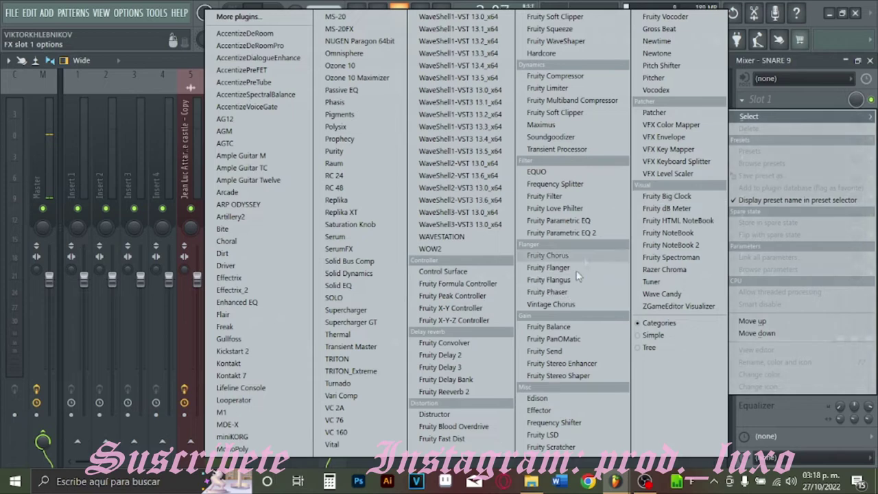
click(535, 233)
- Shape the SNARE 9 EQ with band 1 as a higher-set high pass, band 4 slightly boosted, band 6 slightly cut, and band 7 about 1.6 dB at 8409 Hz
right_click(167, 330)
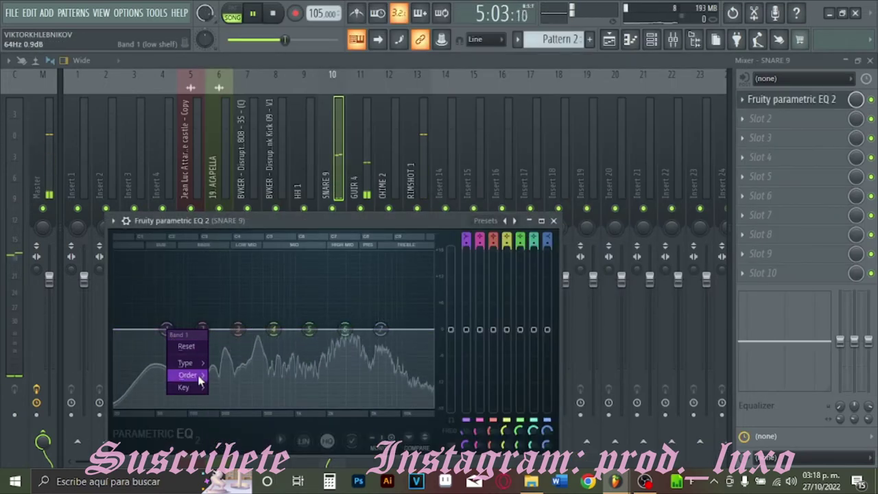
mouse_move(192, 366)
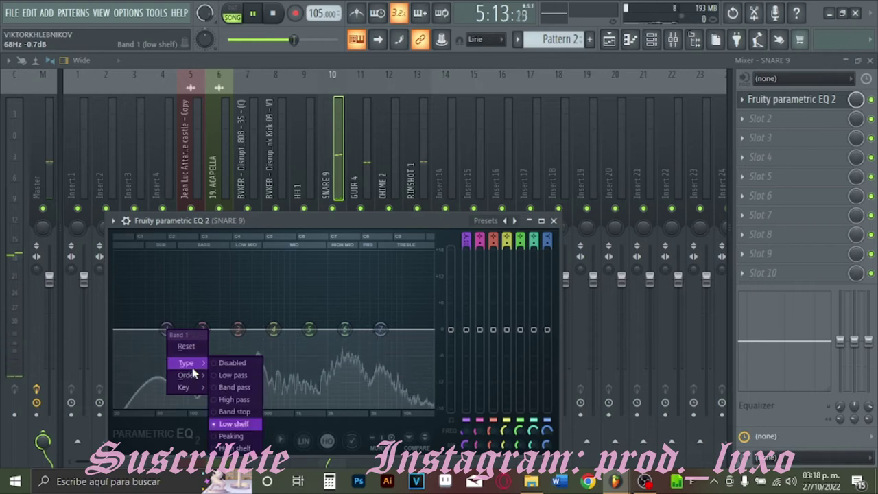
click(234, 399)
drag(166, 330, 201, 329)
drag(346, 340, 346, 335)
mouse_move(274, 329)
mouse_down()
mouse_move(262, 303)
mouse_move(273, 322)
mouse_up()
mouse_move(381, 328)
mouse_down()
mouse_move(391, 311)
mouse_move(393, 322)
mouse_up()
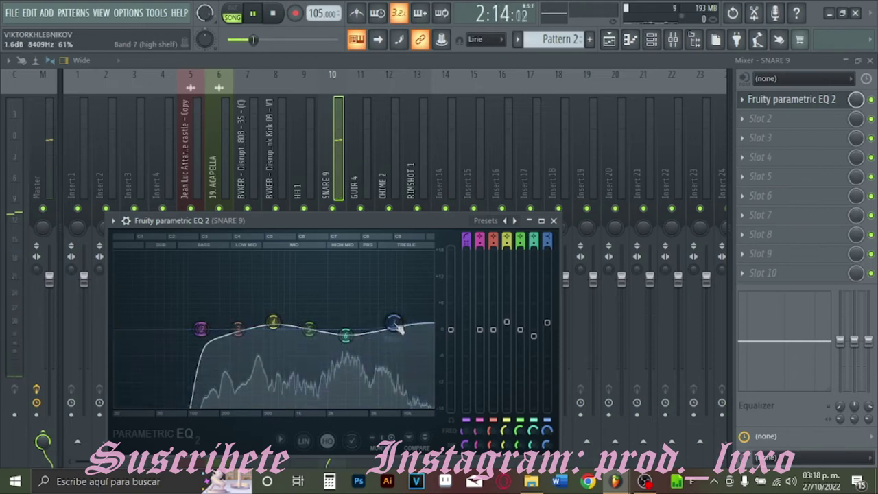
- Add Fruity Multiband Compressor to SNARE 9's second slot, load the Mastering 2.4dB preset, and raise the high band gain
click(771, 122)
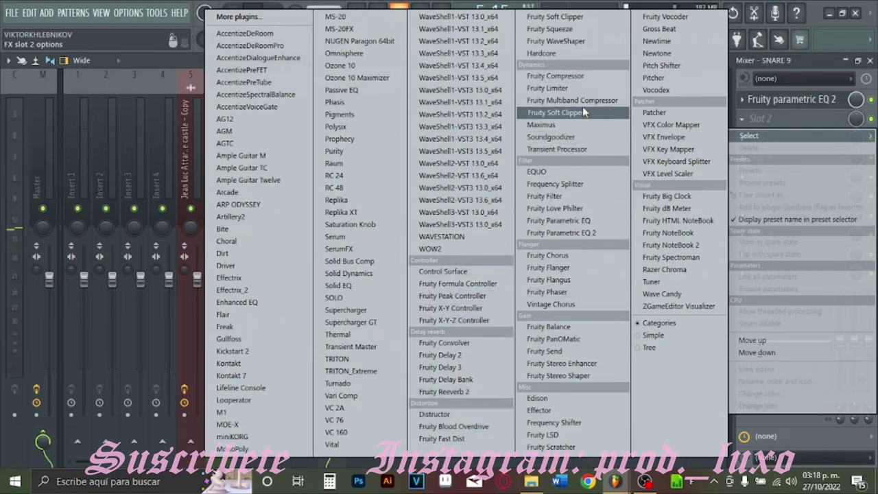
click(553, 100)
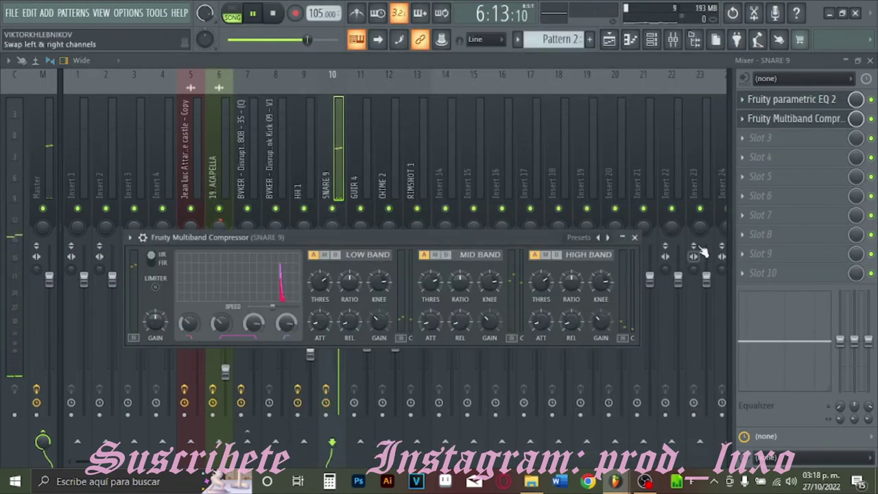
right_click(608, 237)
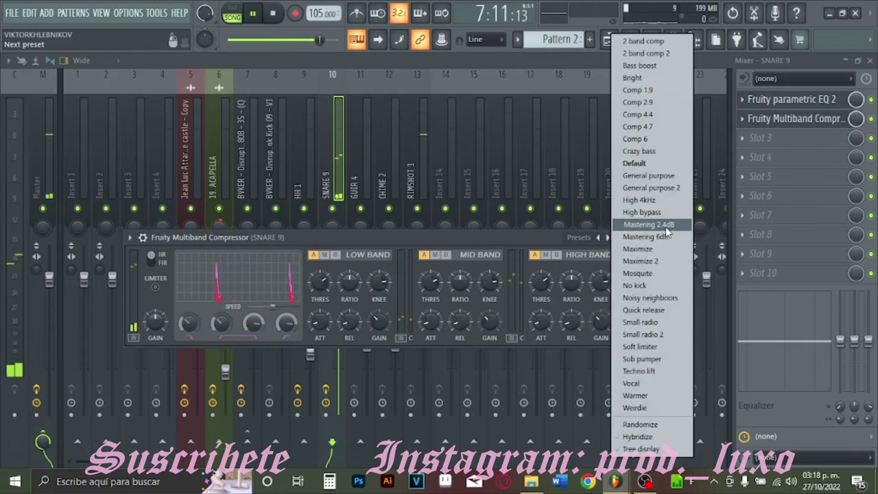
click(664, 225)
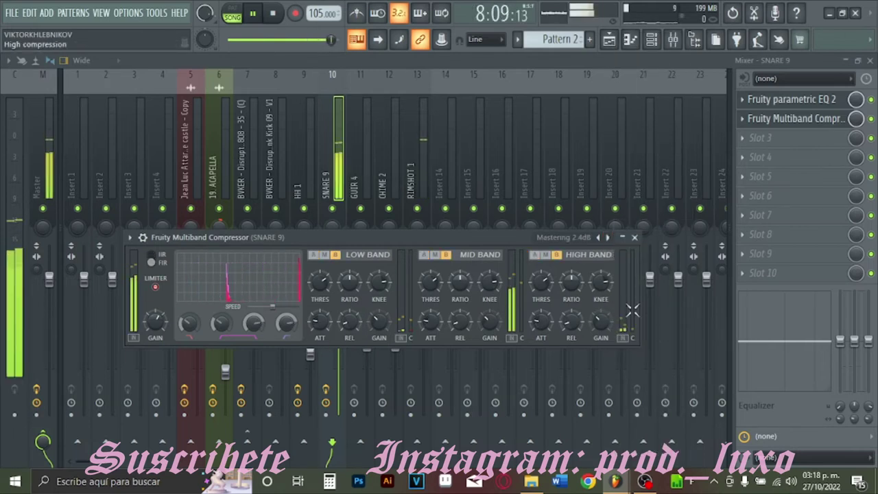
drag(600, 320, 600, 304)
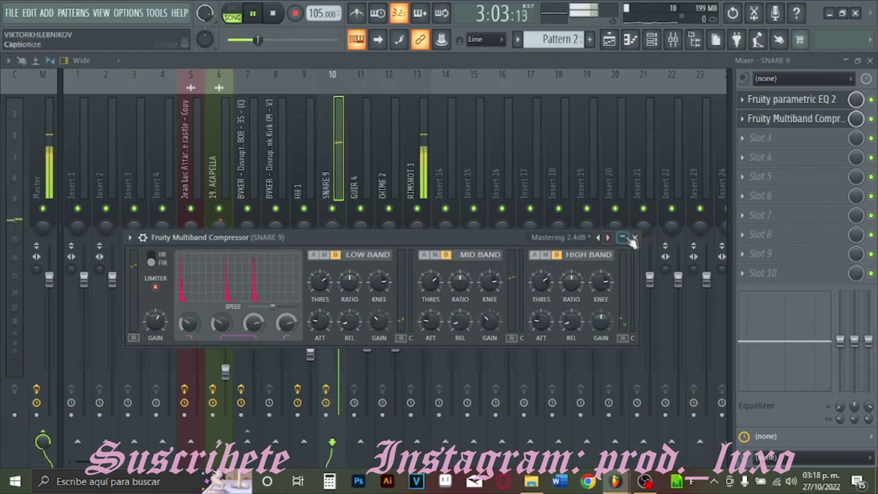
click(634, 238)
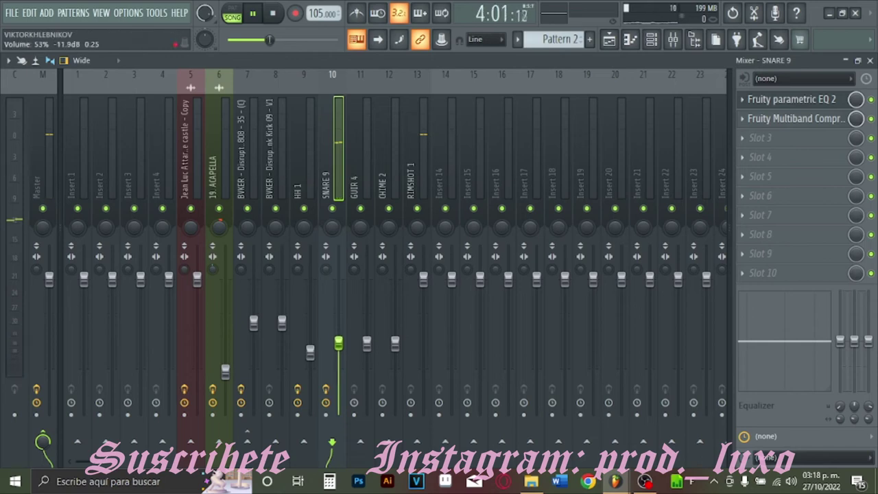
- Add Fruity Reeverb 2 to the RIMSHOT 1 mixer track and lower its fader to about -11.3 dB
click(428, 223)
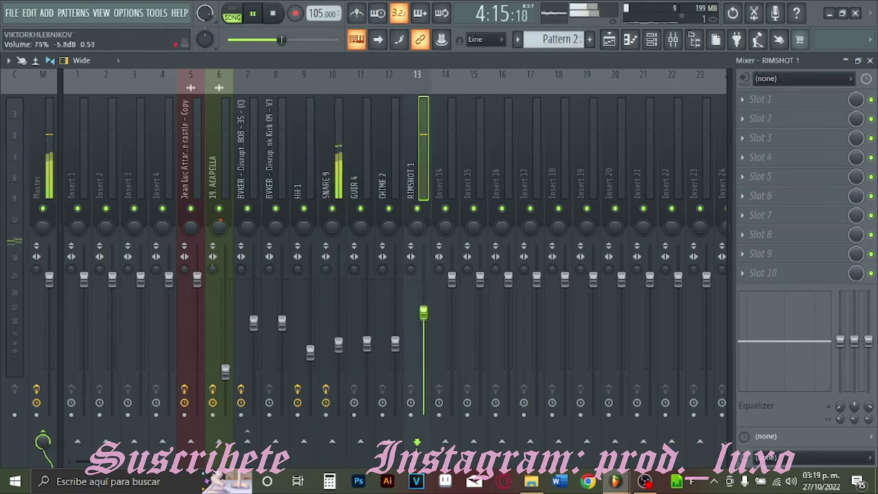
click(760, 99)
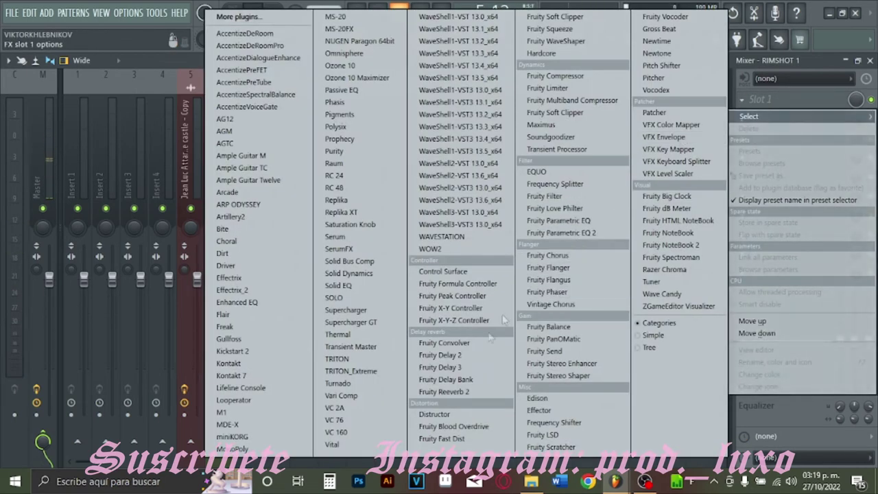
click(455, 391)
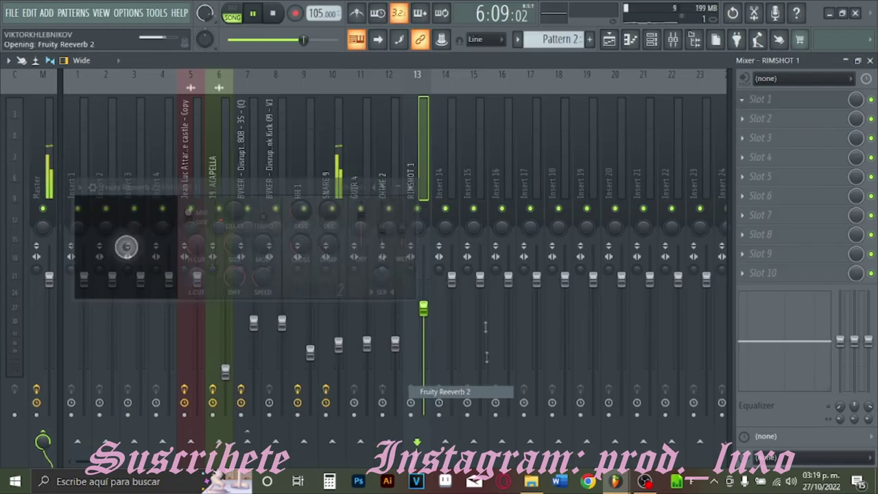
click(409, 186)
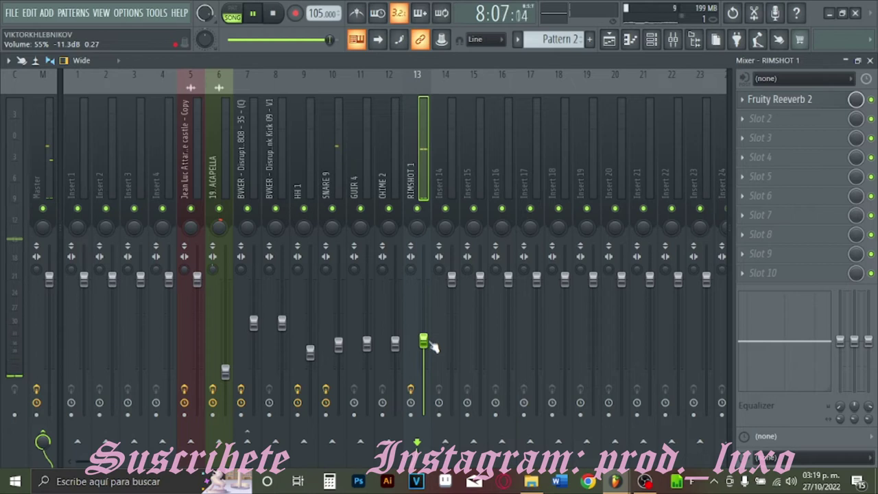
- Lower the SNARE 9 fader to about -13.3 dB and replay the soloed Pattern 2 track from the start
click(346, 166)
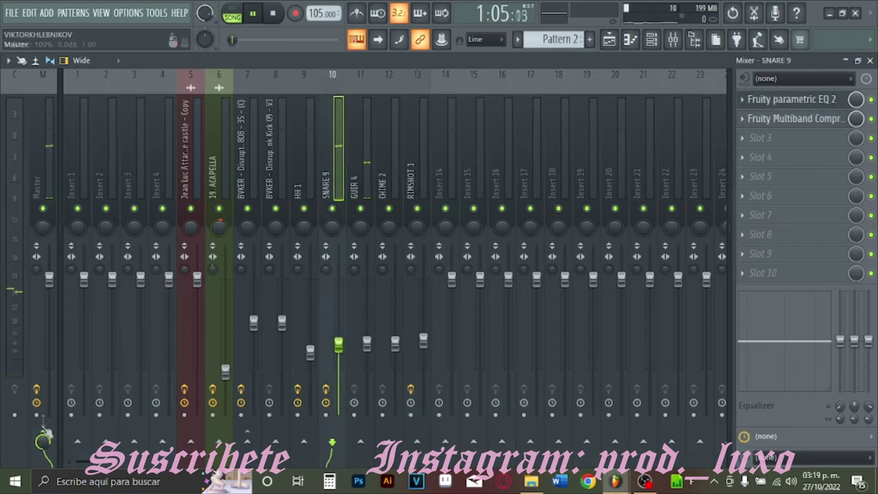
drag(340, 361, 340, 368)
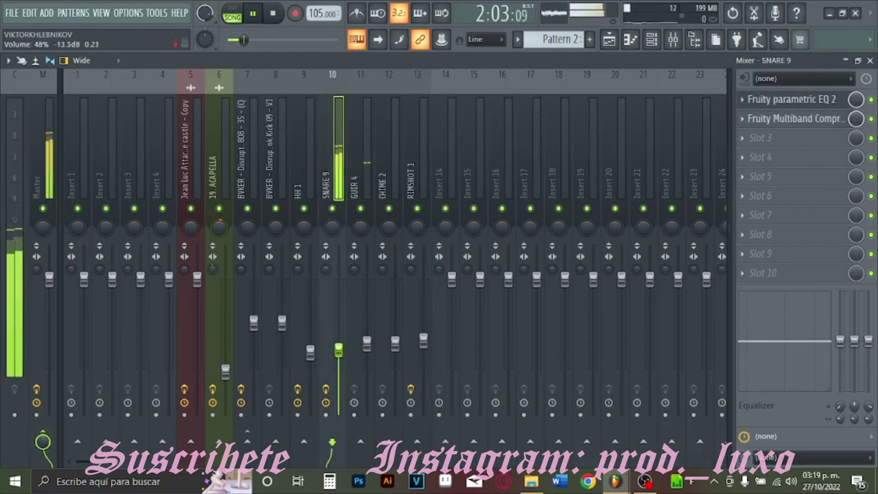
click(609, 41)
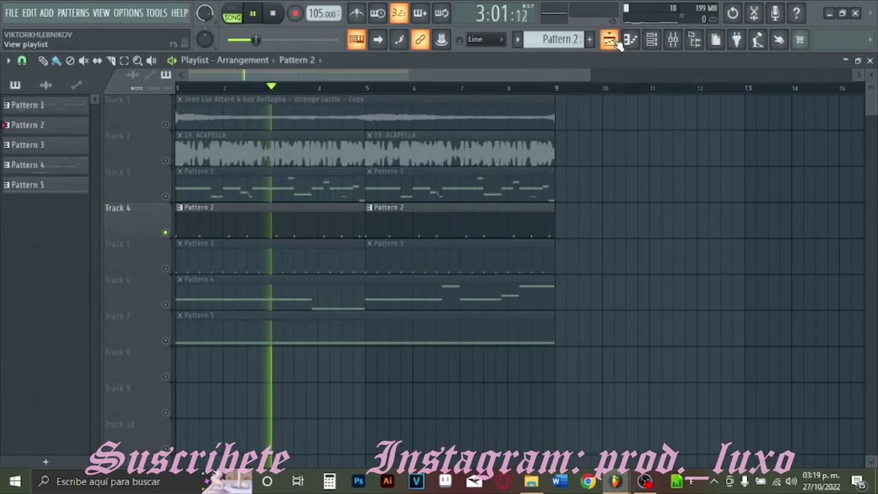
click(672, 41)
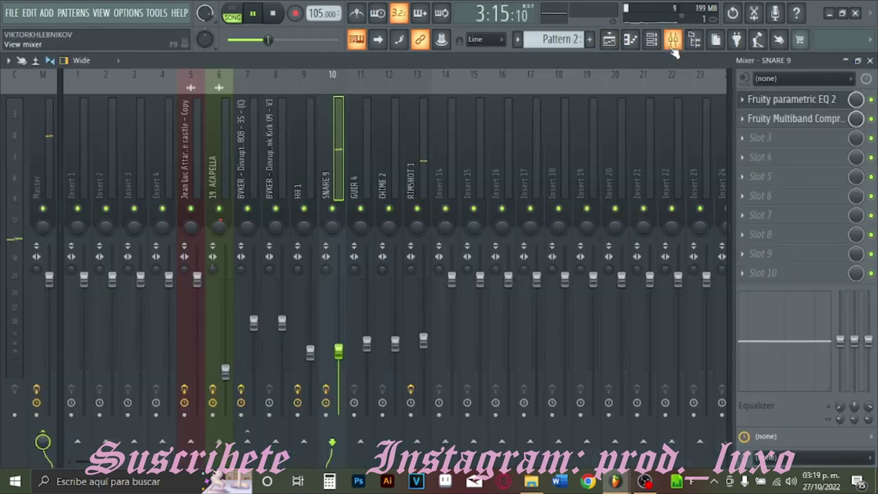
click(609, 39)
key(space)
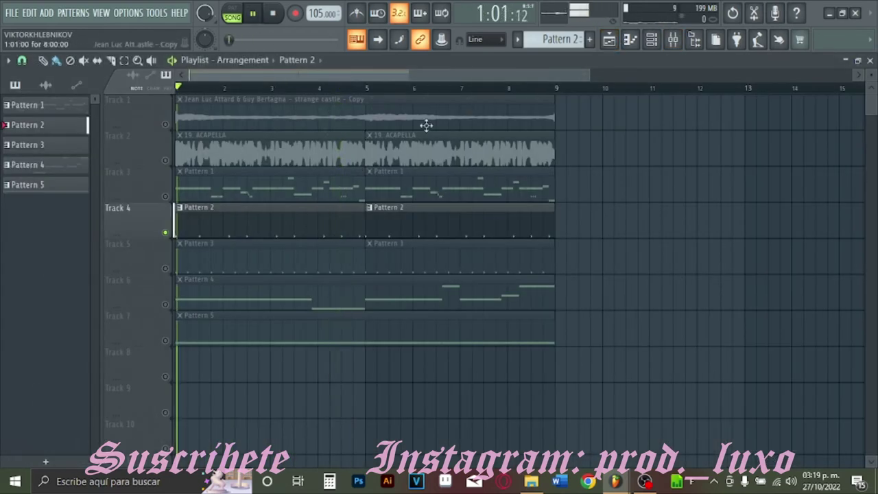
- Add Fruity Parametric EQ 2 to the first effect slot of the GUIR 4 mixer track
click(673, 40)
click(360, 177)
click(788, 99)
click(578, 233)
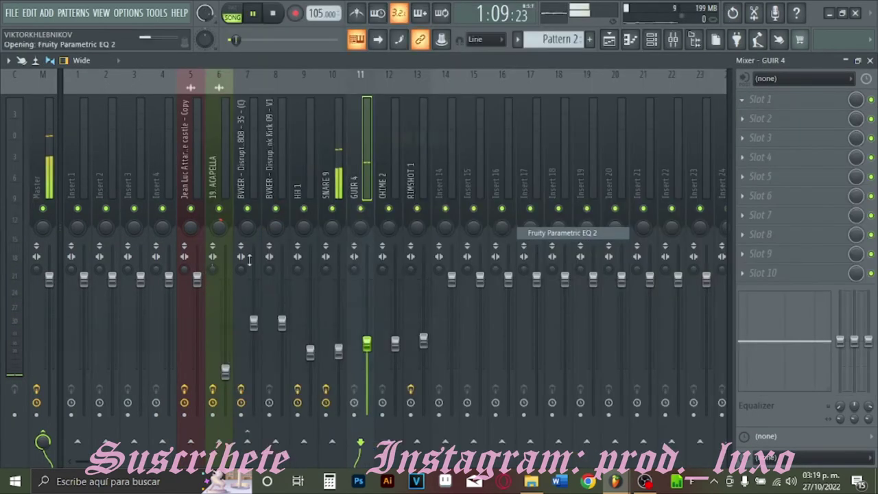
- Change band 1 of the GUIR 4 equalizer to a high-pass filter and shift it to a higher frequency
right_click(66, 228)
mouse_move(87, 274)
click(130, 281)
right_click(69, 236)
click(134, 299)
key(space)
drag(69, 233, 101, 229)
- Add Fruity Blood Overdrive with a slight pre-amp boost to GUIR 4's second slot and Fruity Reeverb 2 to its third slot
click(788, 135)
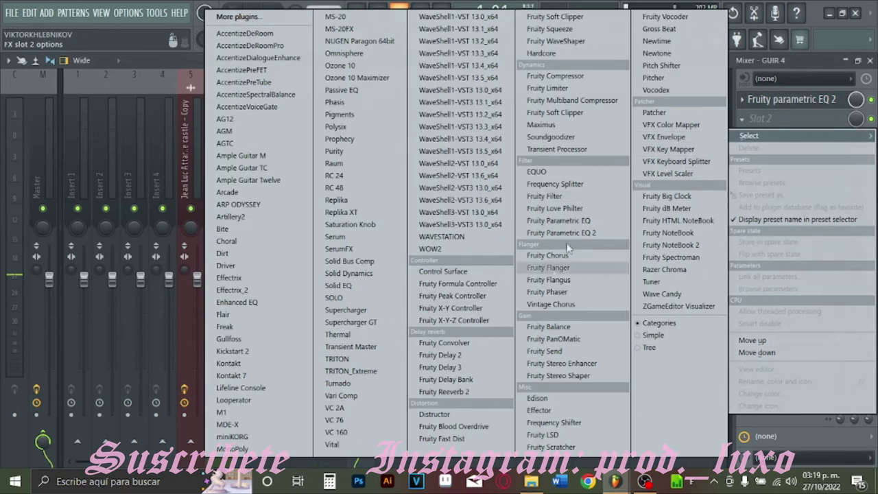
click(454, 388)
scroll(198, 216, up, 2)
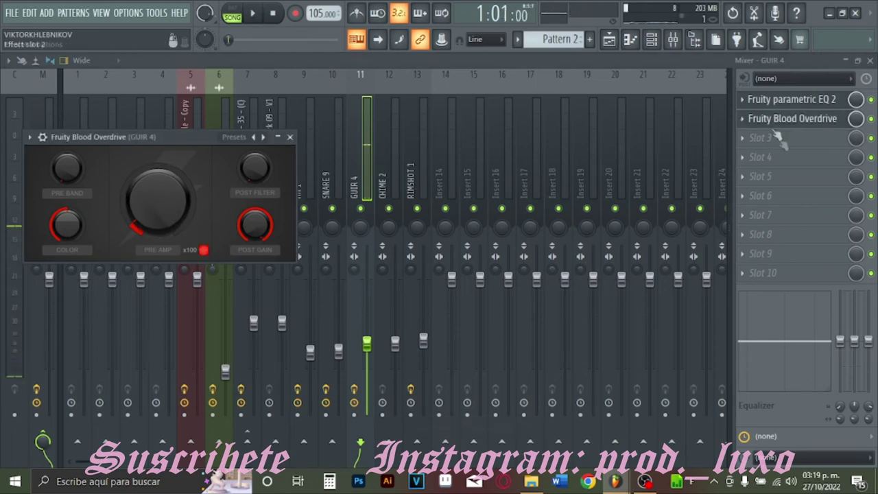
click(775, 137)
click(458, 388)
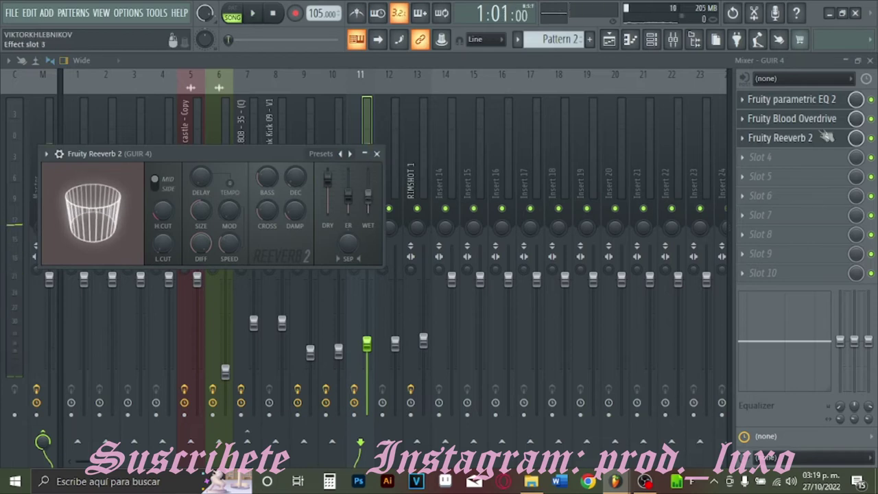
- Move GUIR 4's Fruity Reeverb 2 down to slot 4 and insert Fruity Delay 3 into slot 3
click(798, 177)
key(Escape)
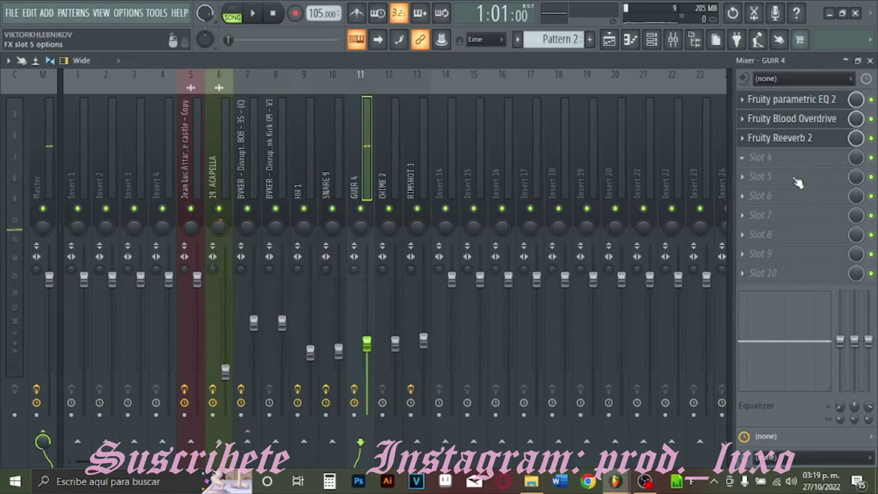
drag(794, 158, 797, 141)
click(796, 138)
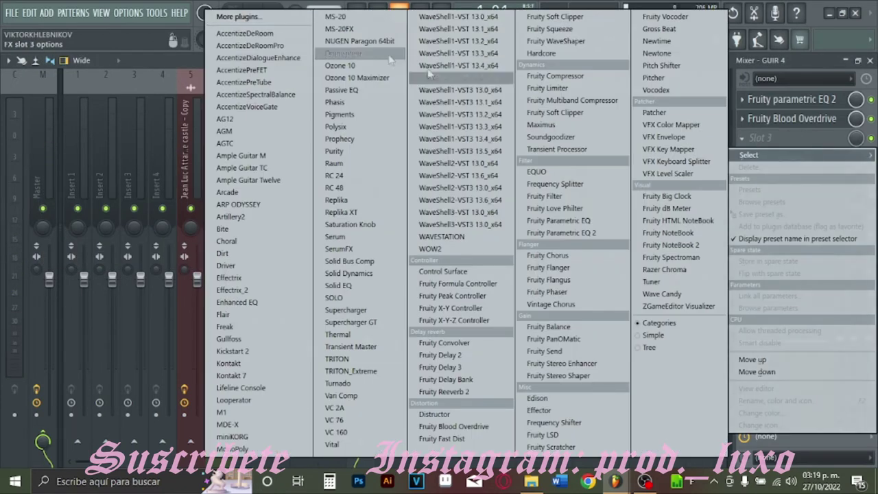
click(505, 370)
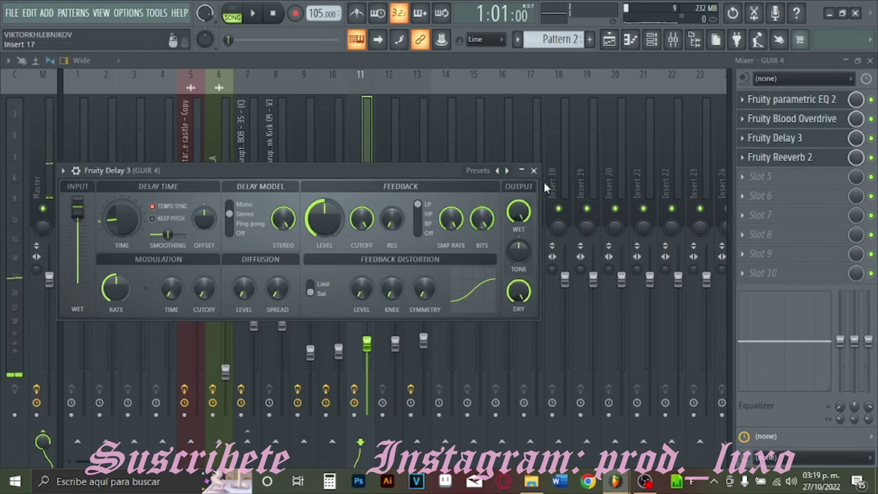
- Raise Fruity Delay 3's output tone, reduce its output wet level, and set the delay model to Ping pong while auditioning GUIR 4
key(space)
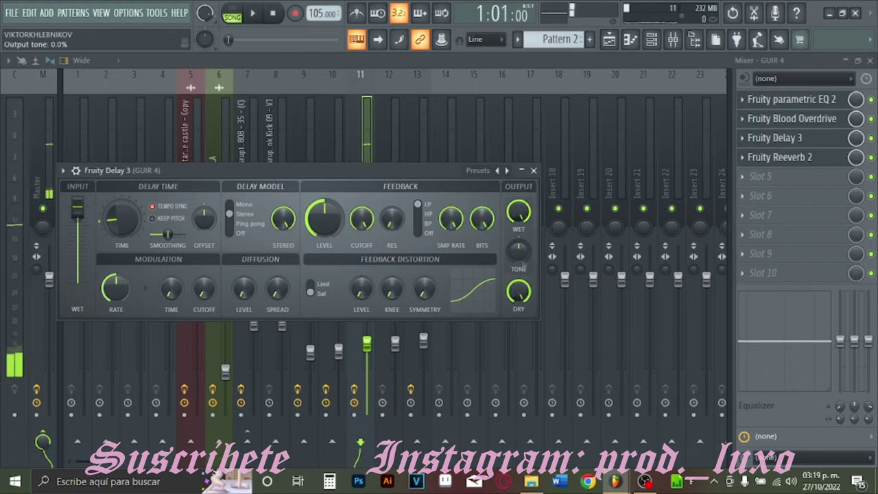
key(space)
drag(518, 250, 518, 227)
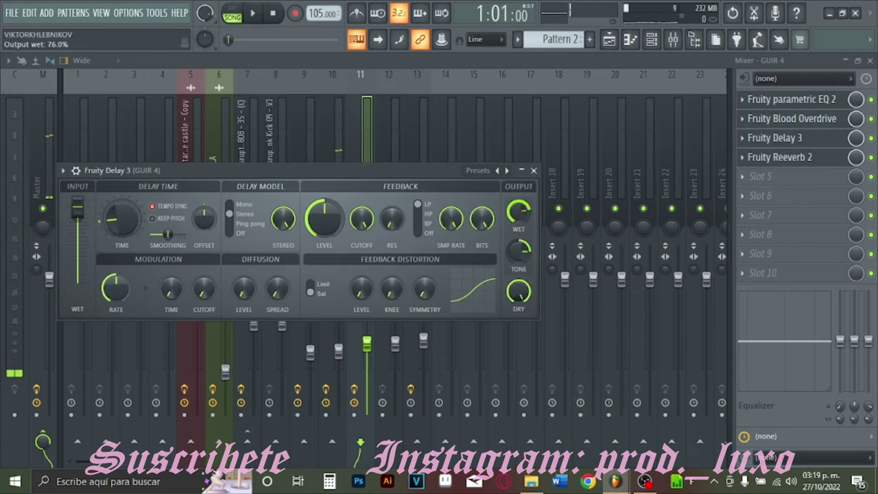
key(space)
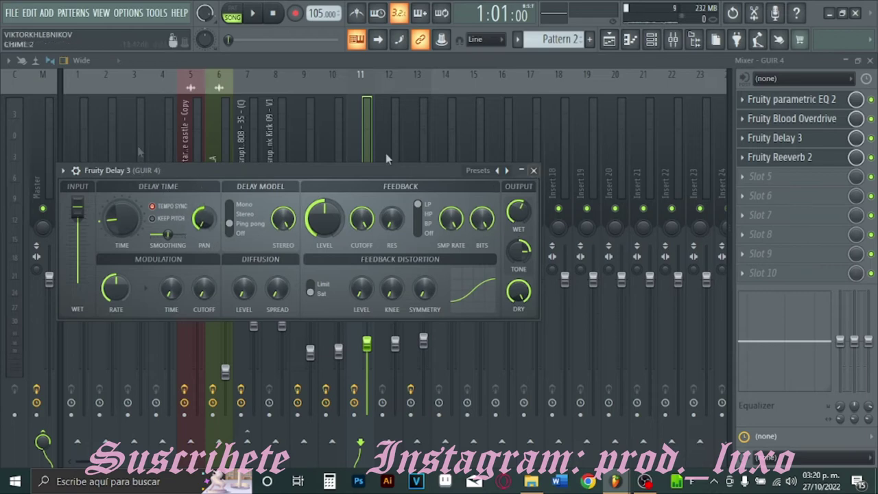
key(space)
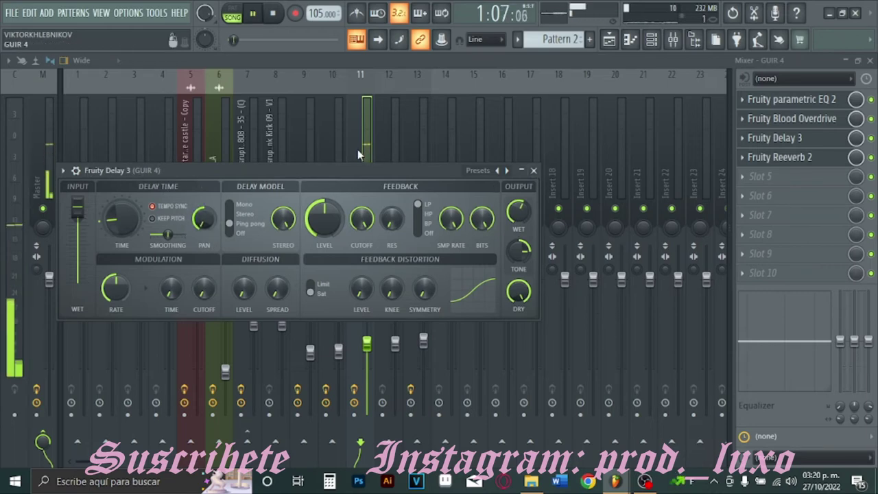
- Unmute playlist Track 5 with Pattern 3 and replay the arrangement from the start
click(609, 39)
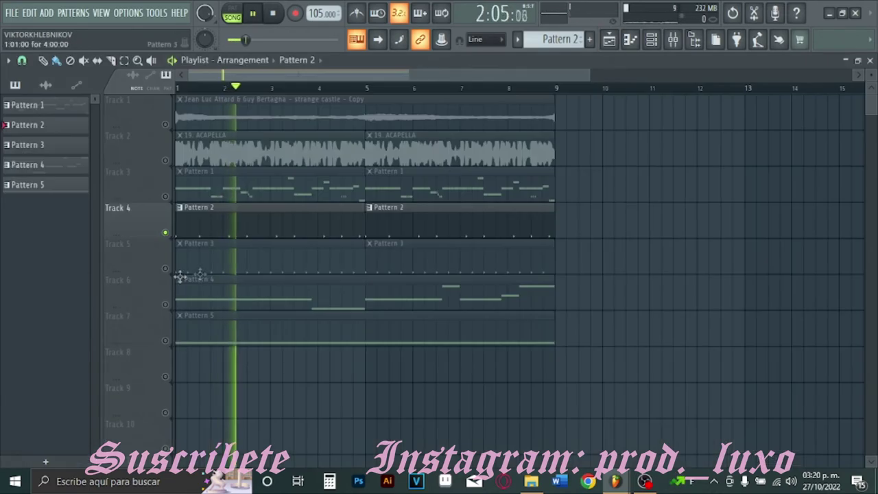
click(165, 268)
key(space)
key(space)
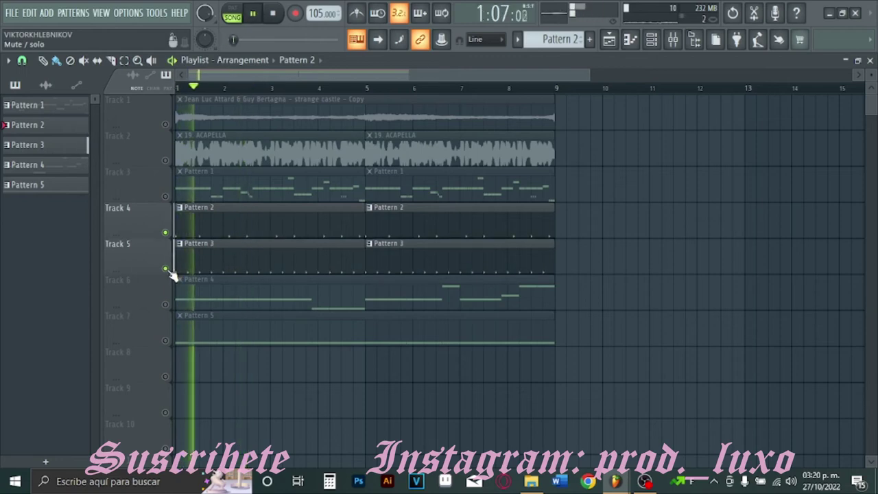
- Set the CHIME 2 mixer track's stereo separation to 25% separated and return to the playlist
click(673, 39)
click(379, 270)
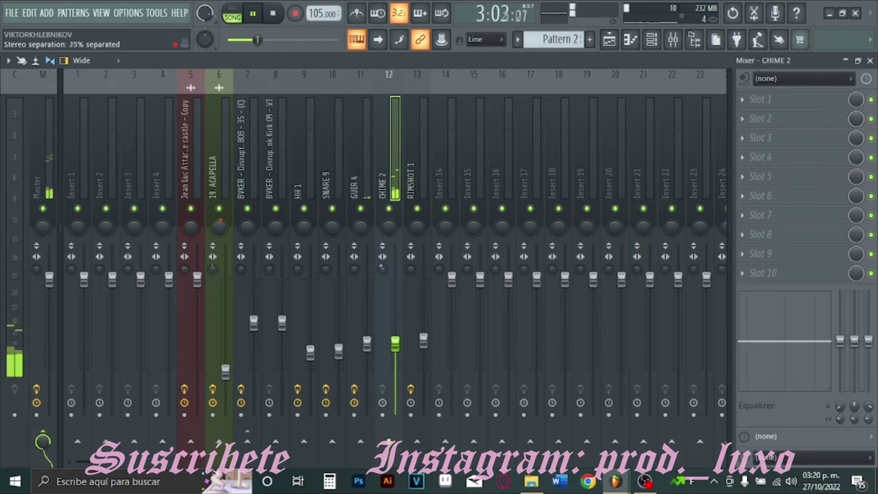
click(609, 39)
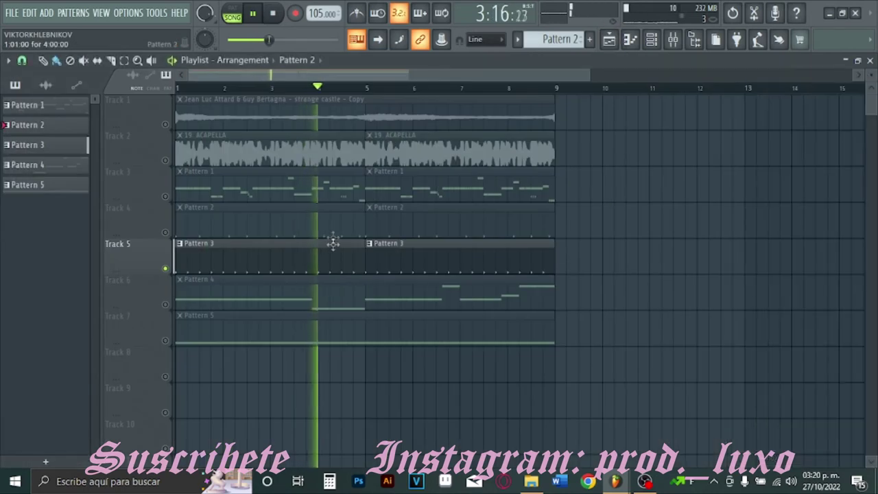
- Open Pattern 3's CHIME 2 notes, lower the velocity of the last note, and audition the pattern from its start
double_click(334, 242)
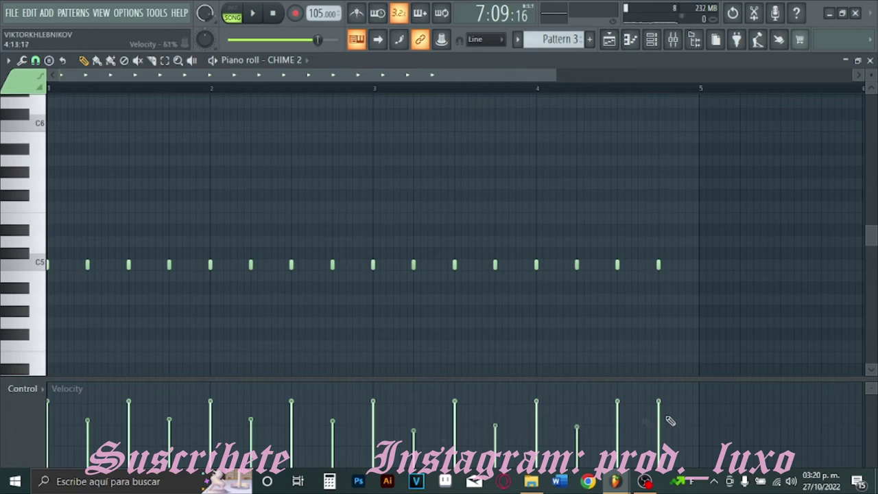
key(space)
key(space)
click(53, 85)
key(space)
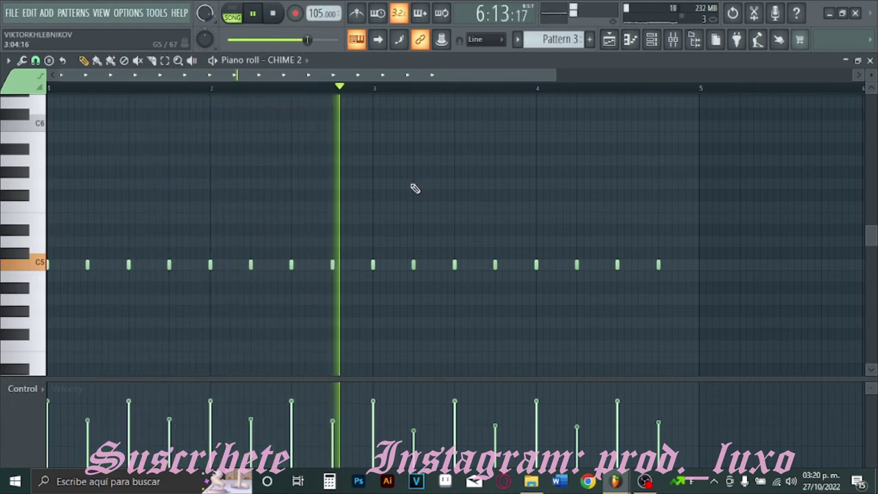
key(space)
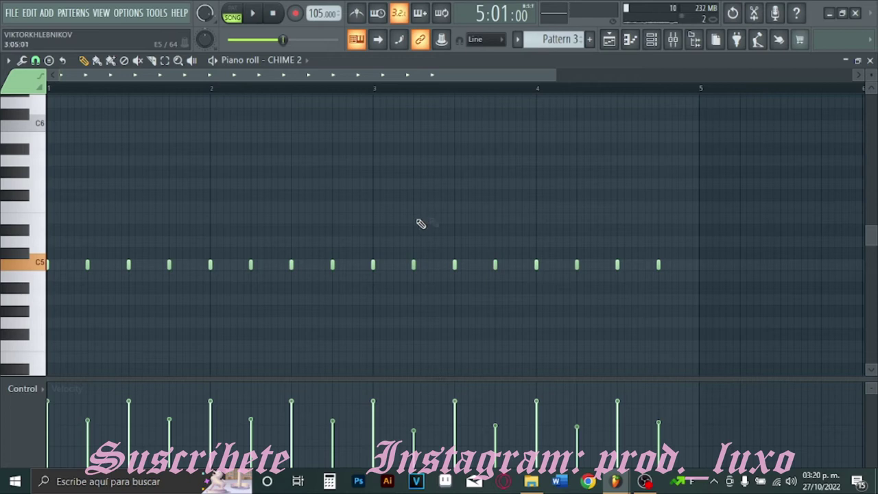
- Try an extra E5 chime note between the second and third hits of bar 1 and audition it
key(space)
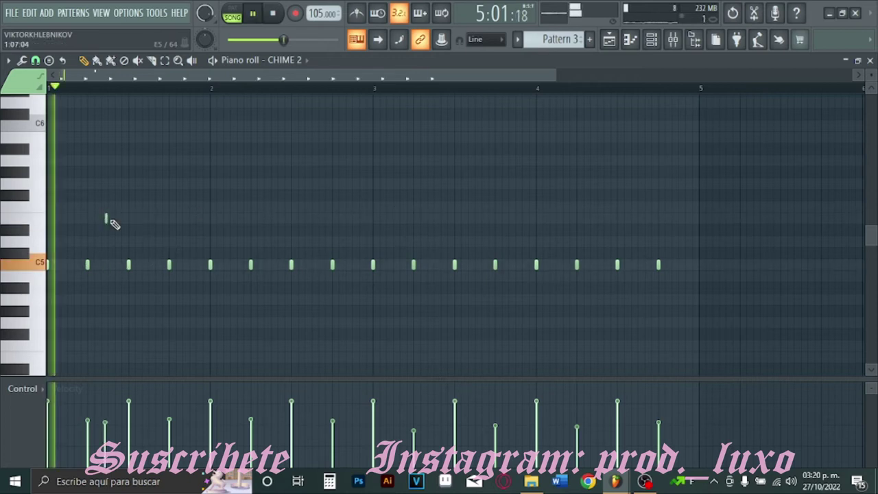
click(106, 220)
key(space)
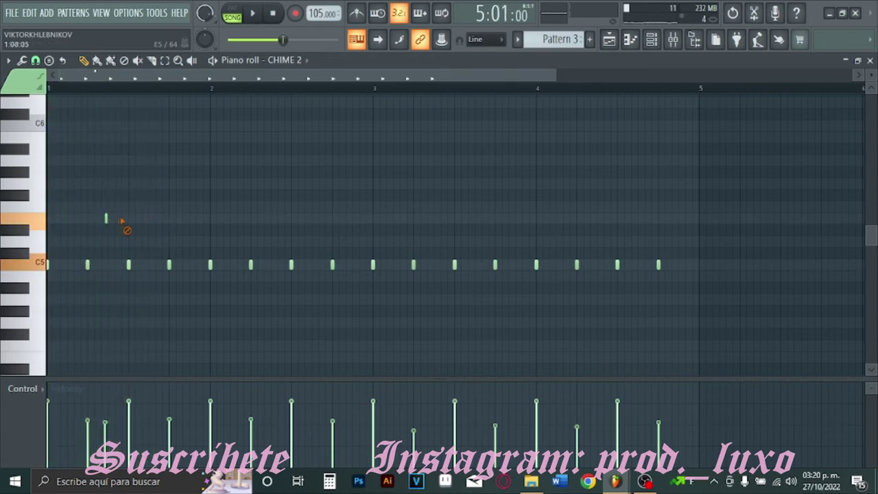
key(space)
key(space)
- Return to the playlist, unmute all tracks, and play the arrangement from the start
click(609, 39)
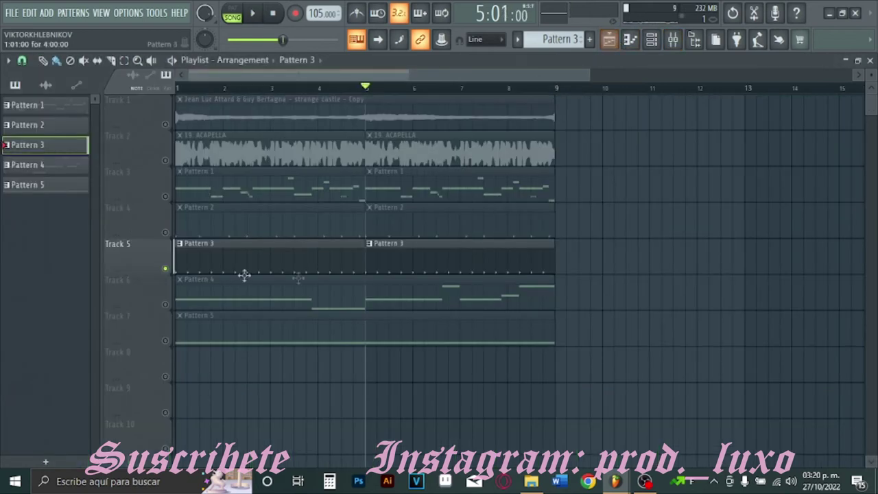
right_click(165, 232)
right_click(165, 232)
key(space)
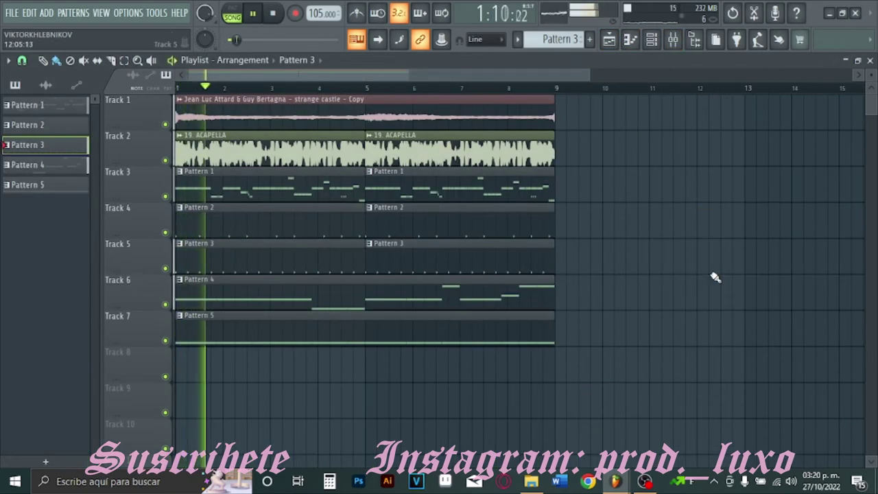
- Set the tempo of Effectrix on the HH 1 mixer track to 1/8 during playback and return to the playlist
click(672, 39)
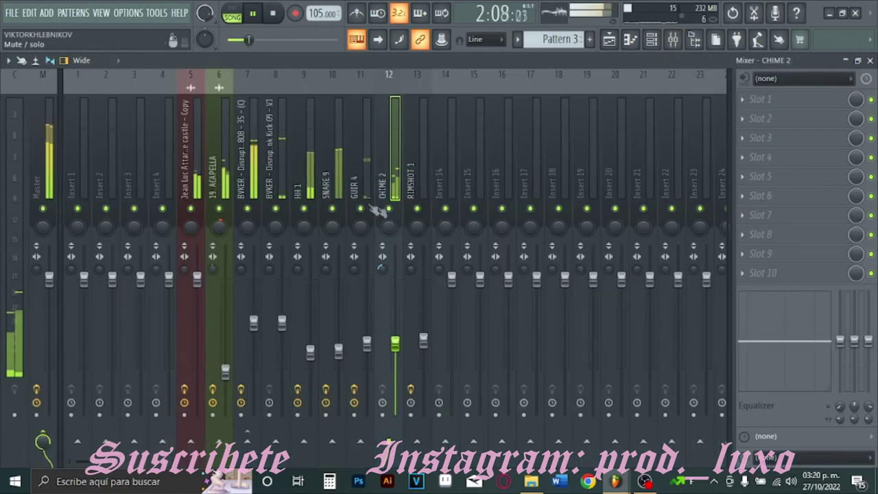
click(304, 165)
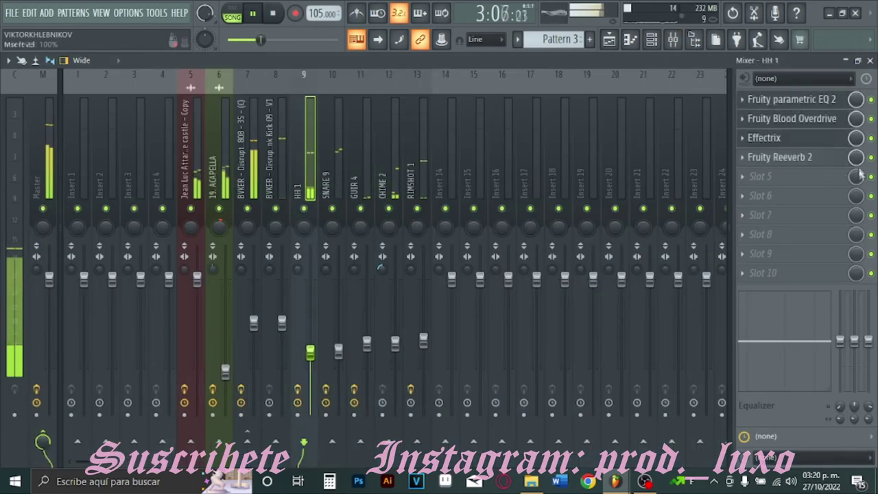
click(794, 140)
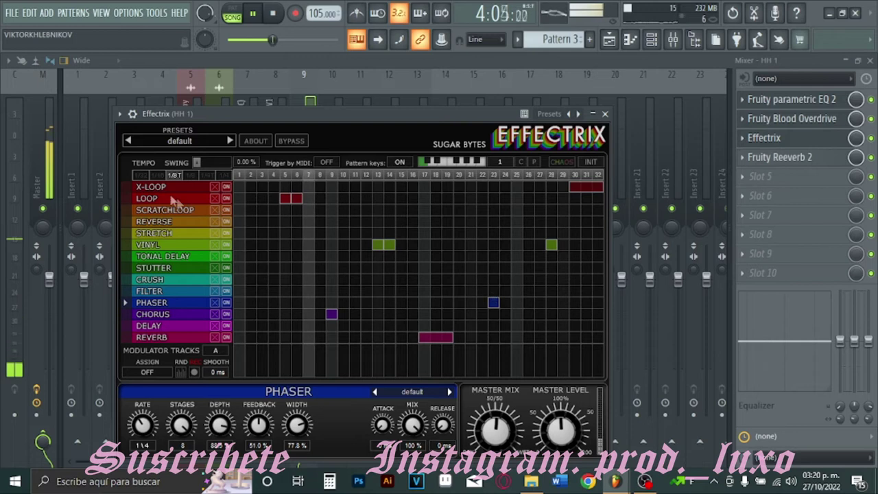
click(190, 175)
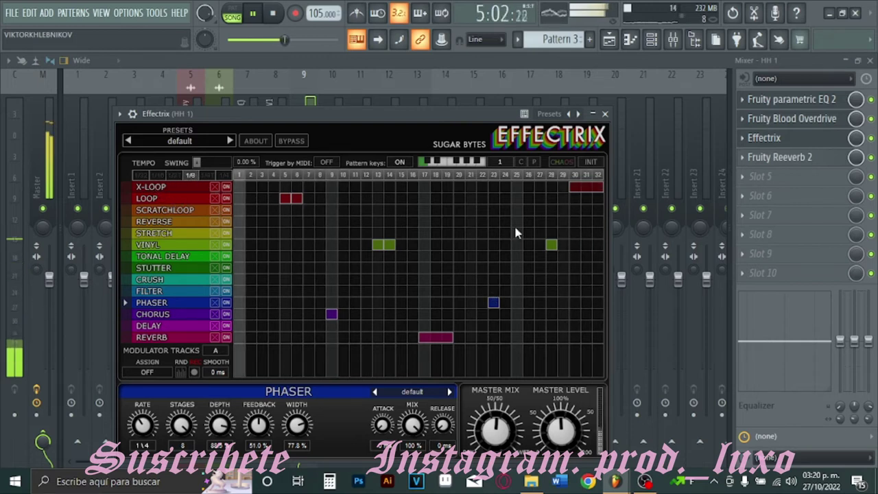
click(620, 42)
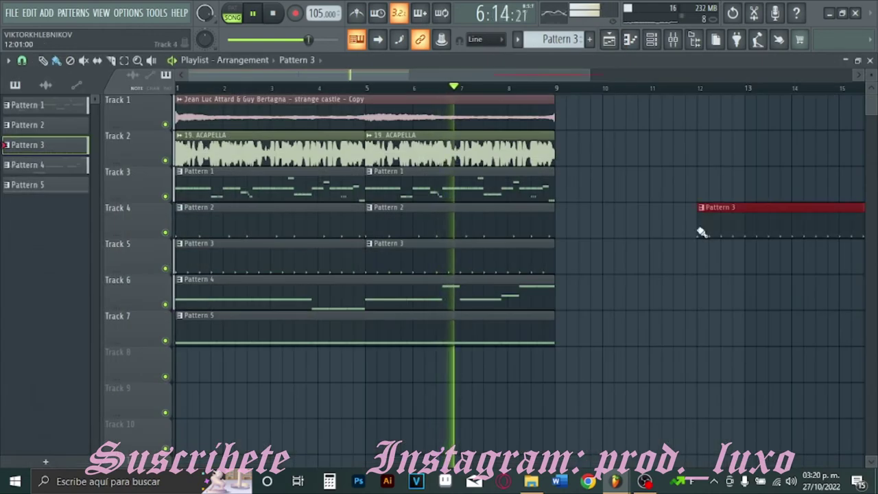
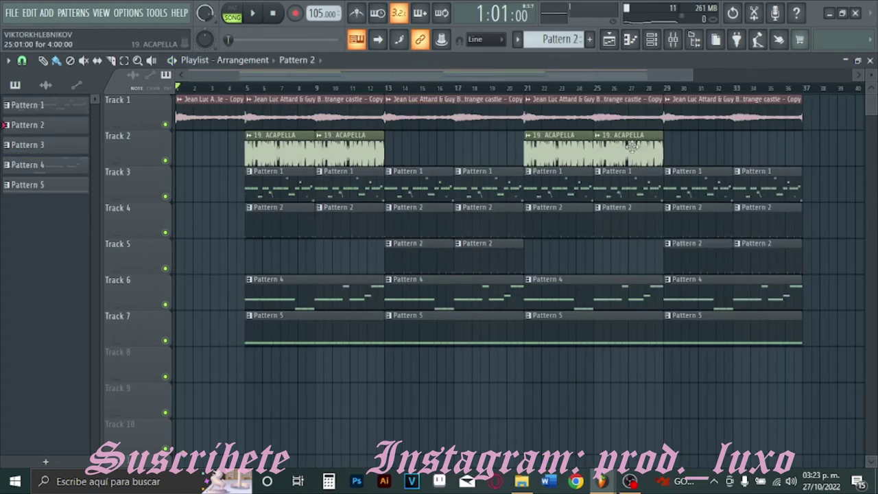
- Delete Track 6's Pattern 4 clip at bar 29 and make the Pattern 4 clip at bar 21 unique
right_click(622, 293)
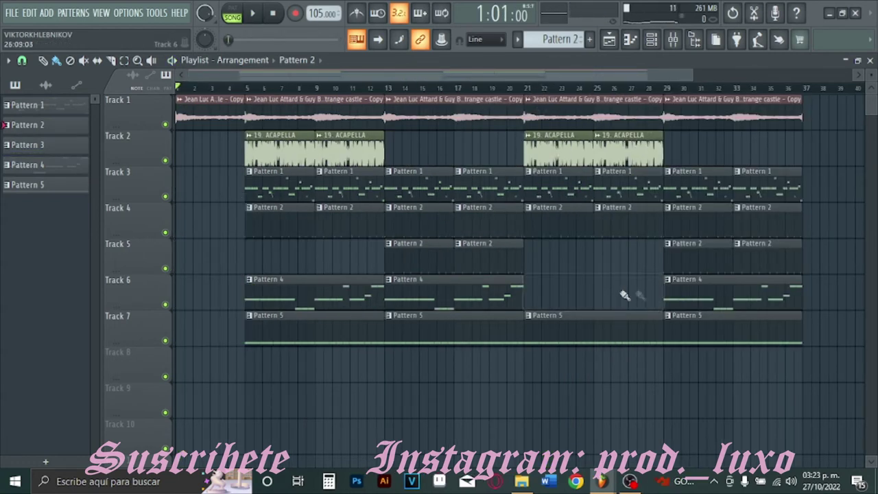
right_click(706, 294)
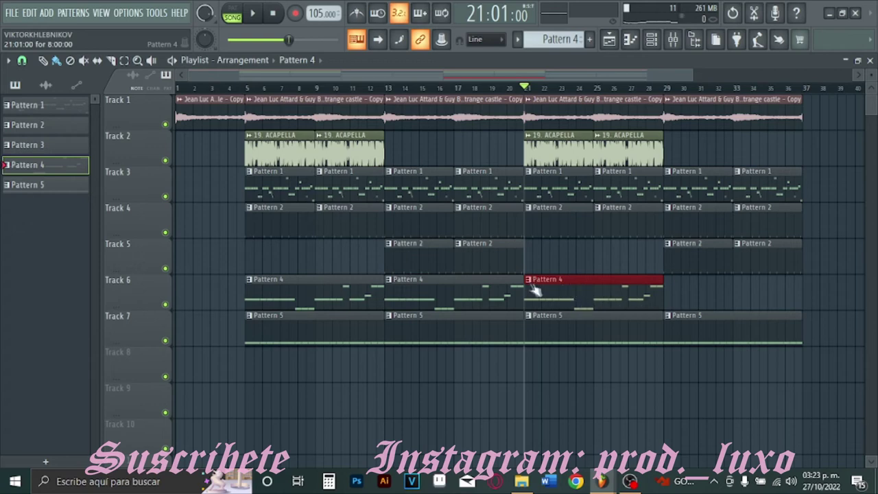
right_click(529, 285)
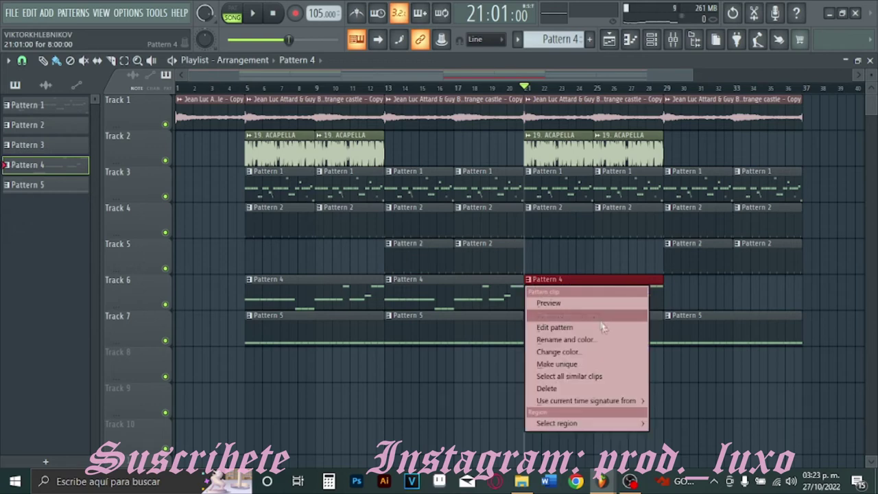
click(587, 365)
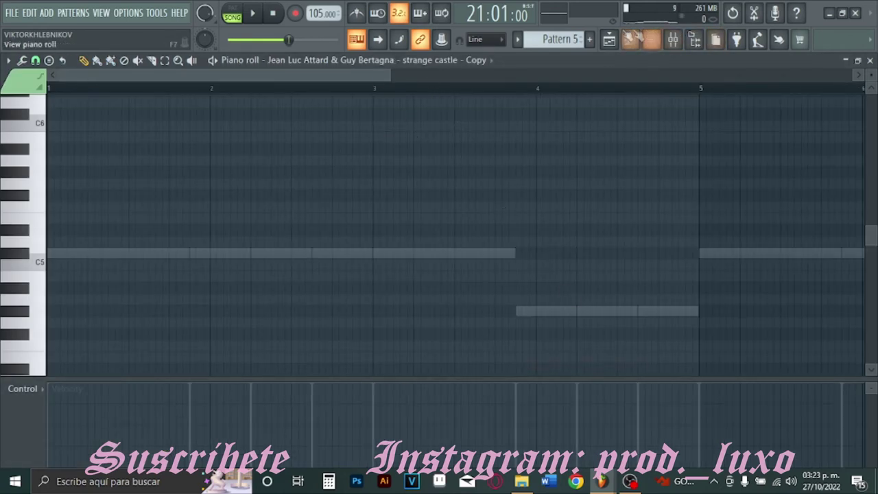
- Open the unique clip's 808 notes, shorten the first C#5 note to eight steps, and delete the second C#5 note
click(608, 39)
double_click(605, 276)
drag(516, 75, 289, 83)
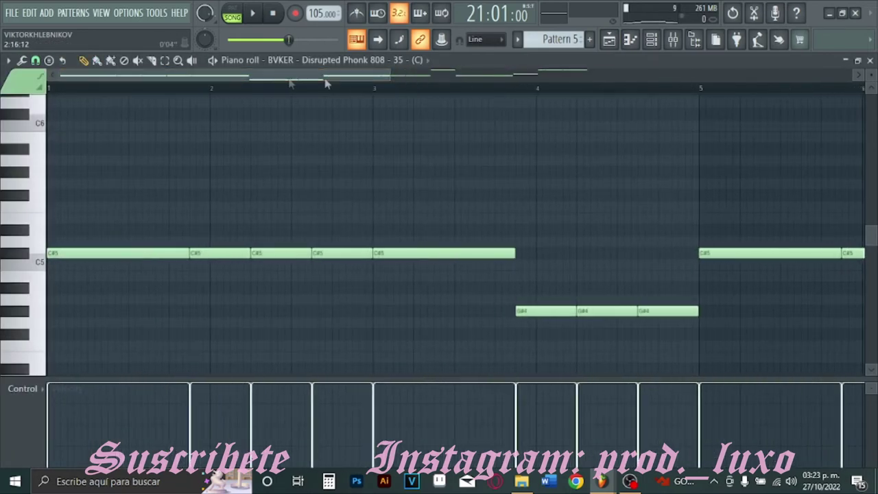
drag(389, 79, 699, 80)
drag(777, 124, 152, 370)
click(152, 186)
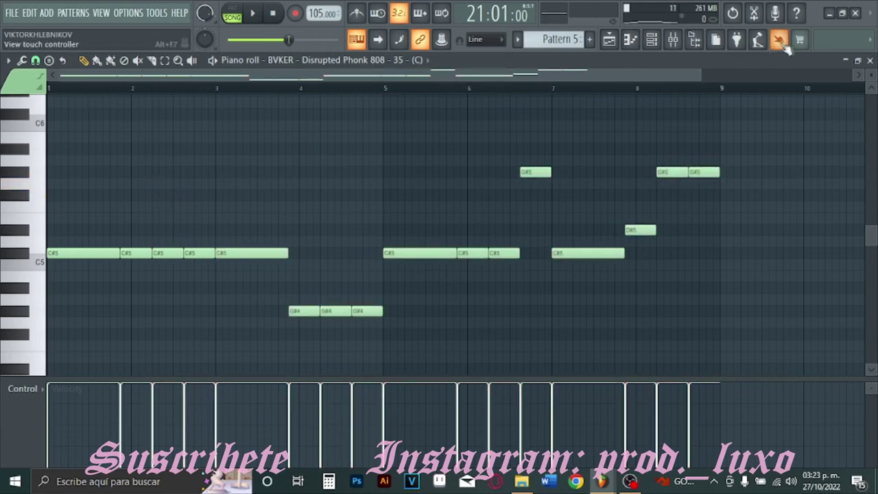
drag(696, 78, 249, 79)
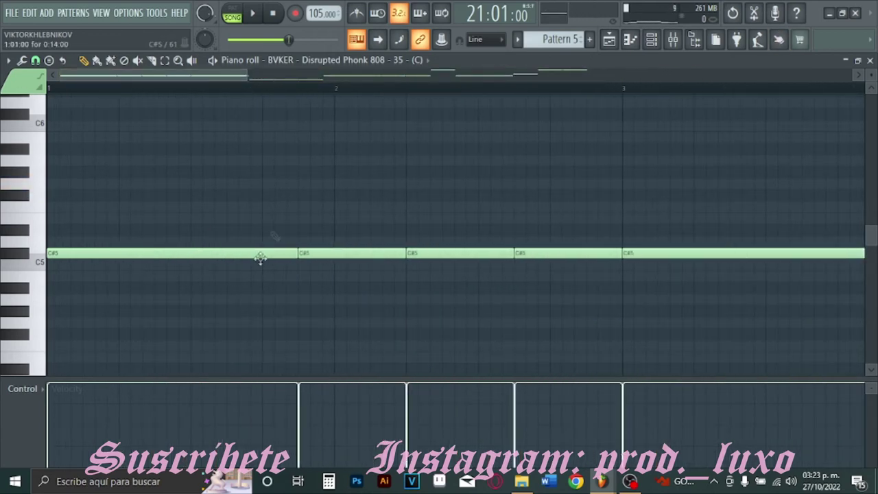
drag(297, 251, 269, 261)
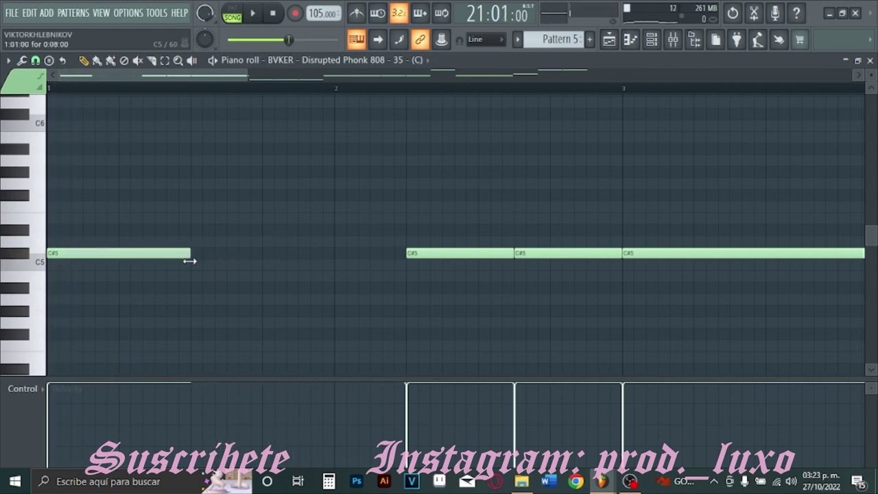
- Audition the shortened 808 and add an eight-step A#5 note at step 13 of bar 1
key(space)
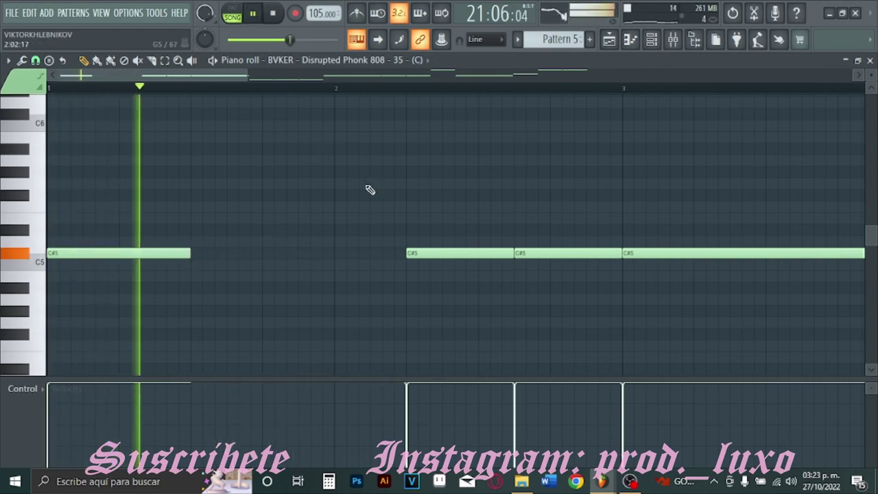
key(space)
click(263, 162)
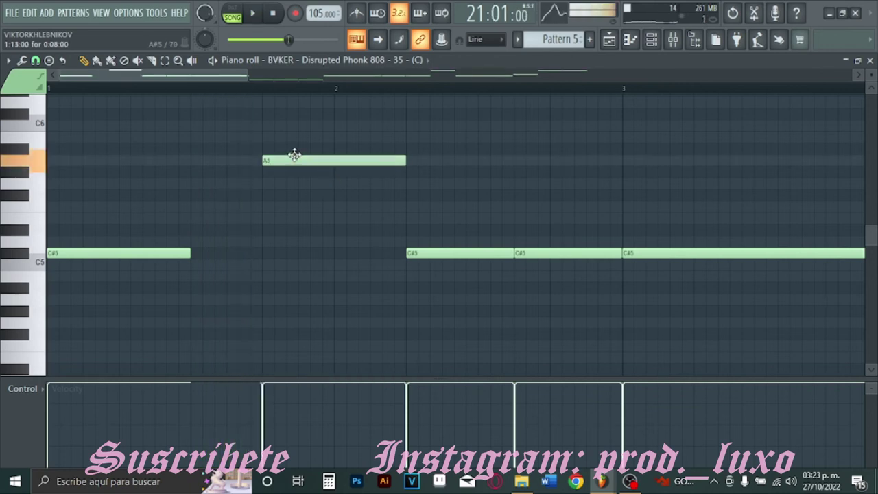
drag(294, 154, 291, 141)
- Transpose all of Pattern 5's 808 notes up by octaves so the C#5 notes land on C#9
key(ctrl+alt+z)
key(ctrl+alt+z)
key(ctrl+alt+z)
key(ctrl+alt+z)
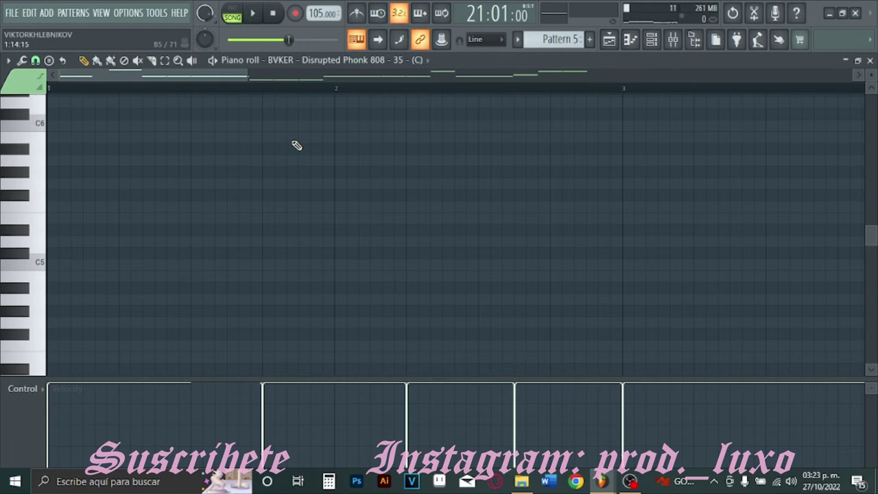
key(ctrl+shift+z)
key(ctrl+shift+z)
key(ctrl+alt+z)
key(ctrl+alt+z)
scroll(873, 207, up, 10)
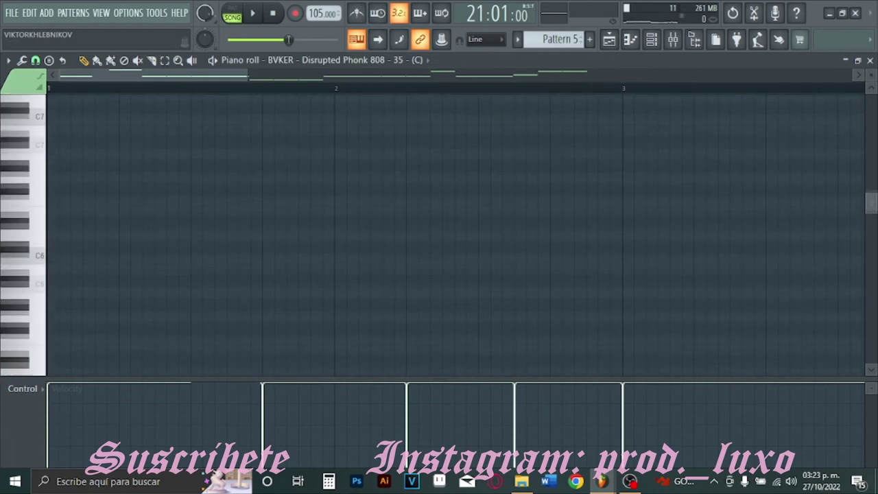
drag(267, 73, 602, 72)
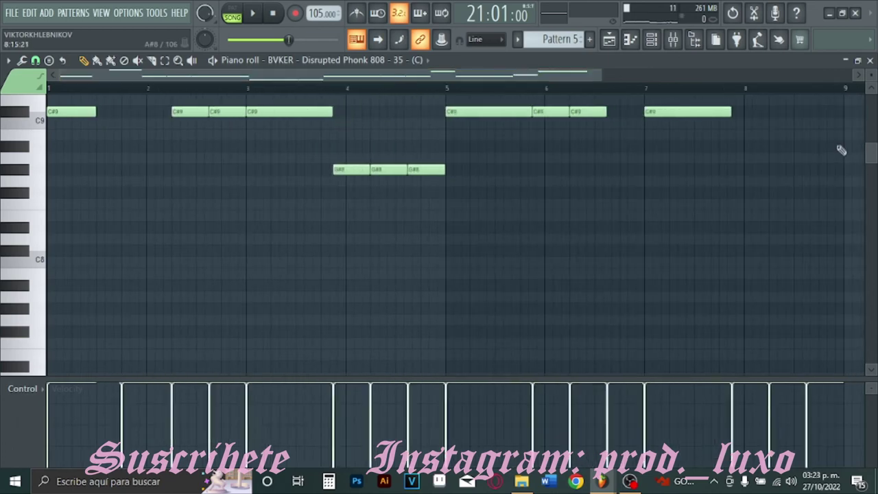
scroll(840, 151, up, 3)
scroll(870, 120, up, 4)
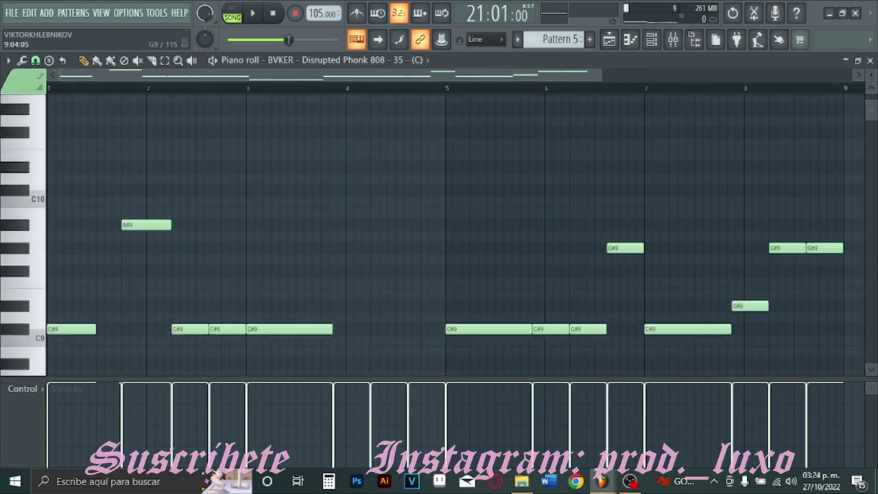
- Transpose the 808 notes up one more octave to C#10 and audition them
key(ctrl+Up)
scroll(870, 110, up, 1)
key(space)
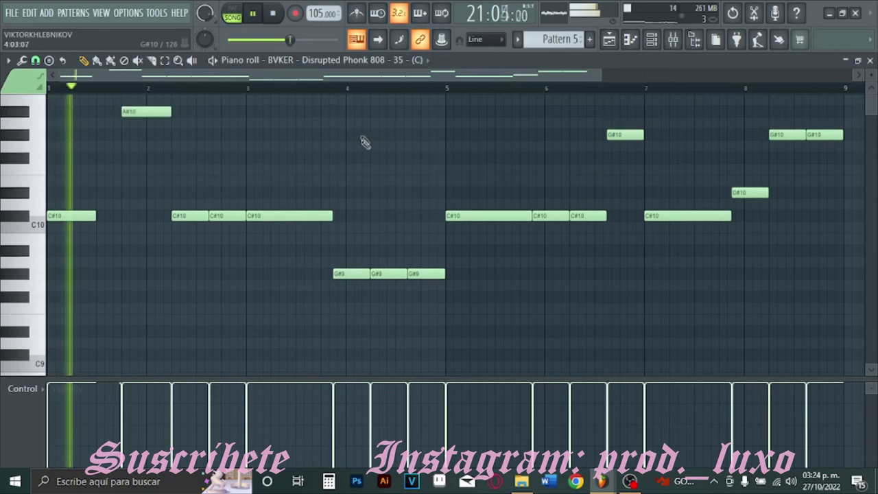
key(space)
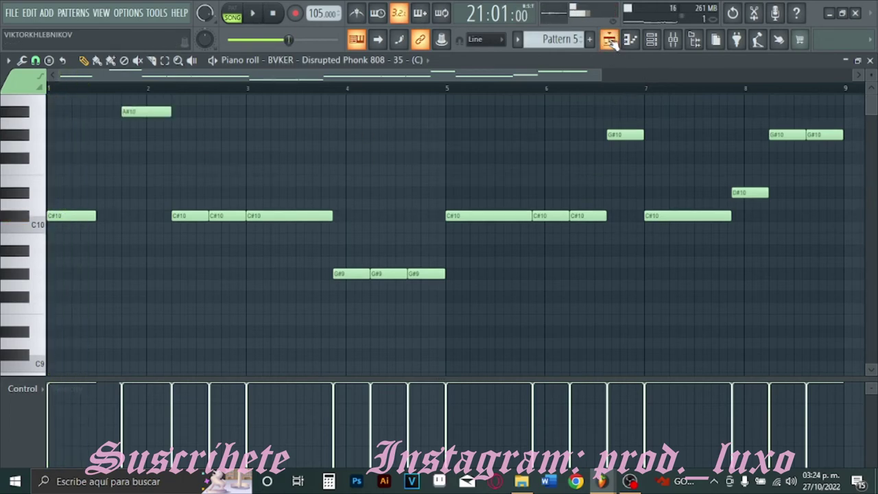
- Return to the playlist, make Tracks 3 and 4 audible alongside Tracks 1 and 6, and play from bar 21
key(F5)
click(164, 231)
click(165, 197)
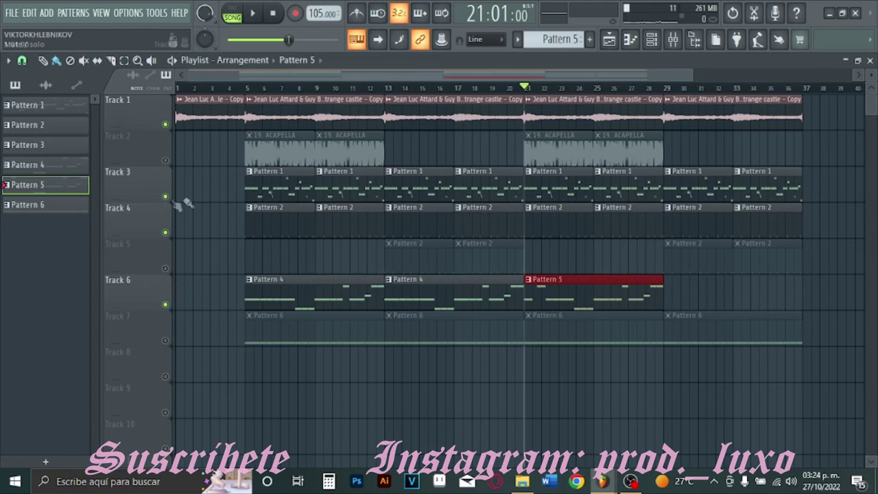
key(space)
- Reopen Pattern 5's 808 notes and shorten the two C#8 notes following the G#8 note to four steps each
double_click(554, 300)
drag(348, 82, 129, 94)
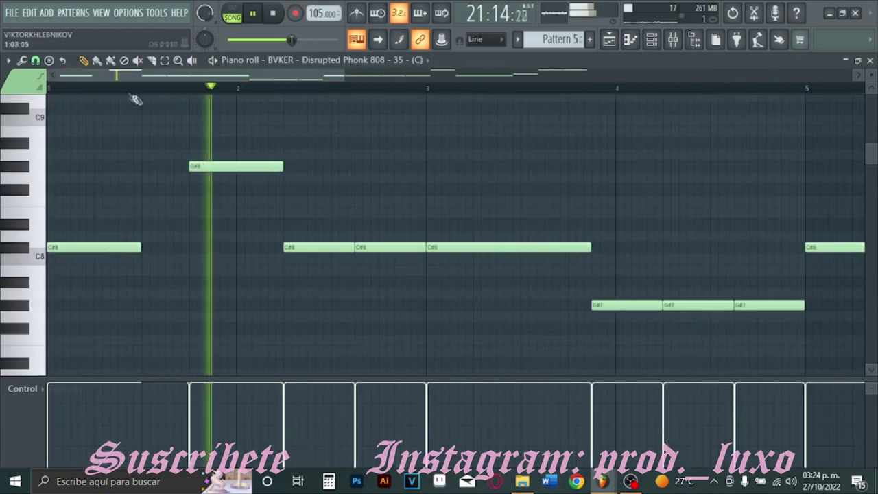
key(space)
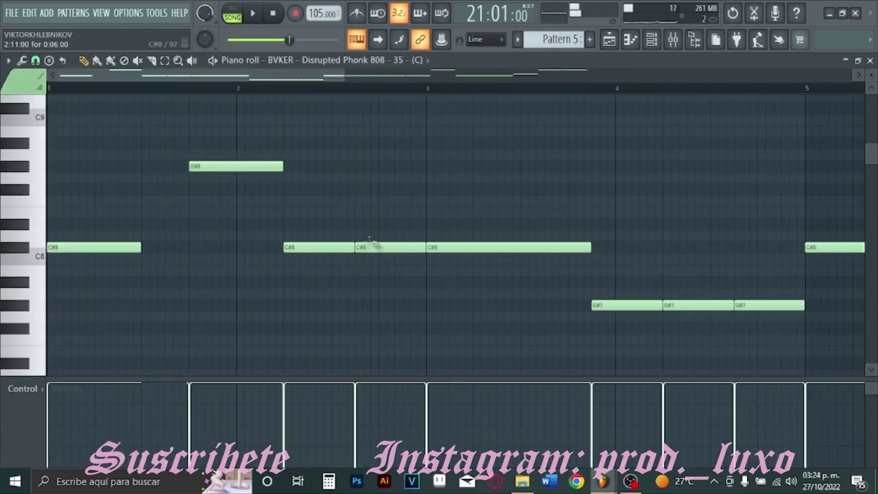
drag(309, 296, 404, 266)
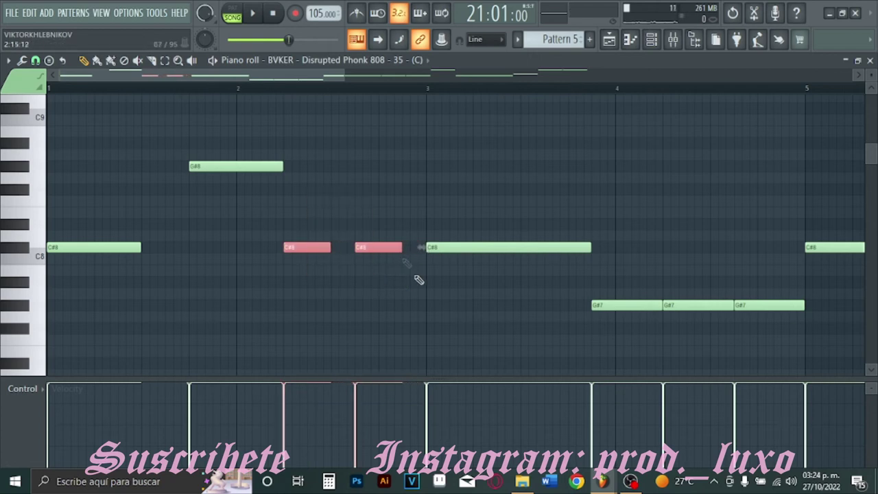
click(418, 279)
- Replay the 808 line and shorten the C#8 note at the start of bar 3 to eight steps
key(space)
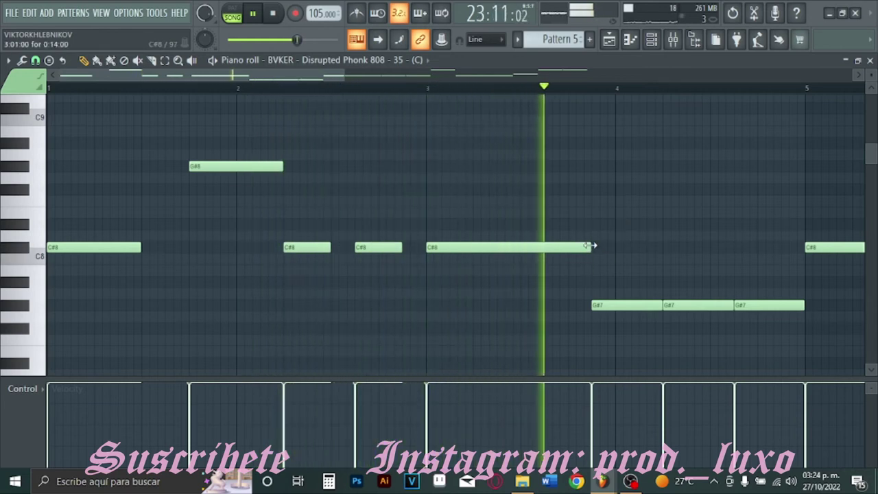
key(space)
drag(591, 245, 565, 247)
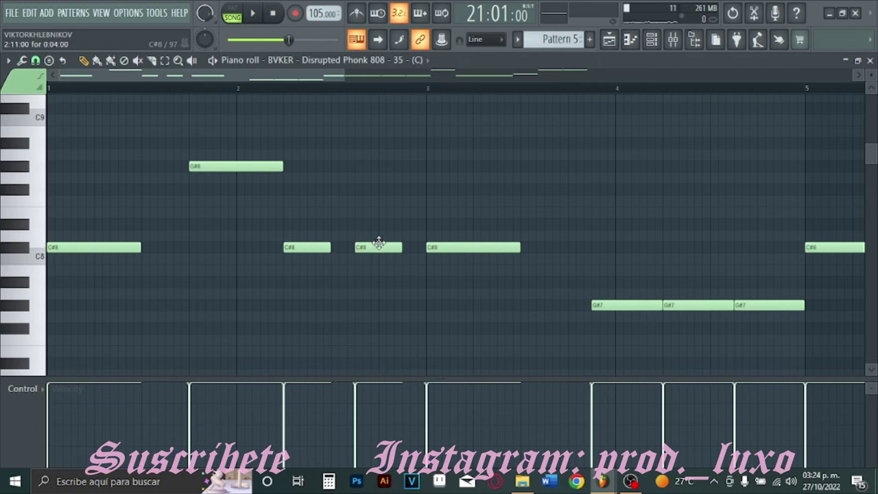
- Fill the gap before the first G#7 note with a roll of very short G#7 notes whose velocities ramp upward, and audition it
click(522, 307)
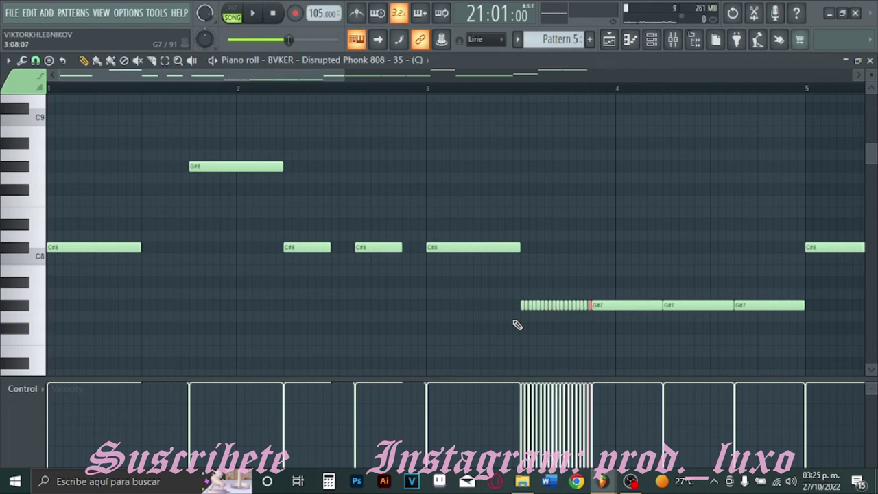
drag(494, 294, 593, 343)
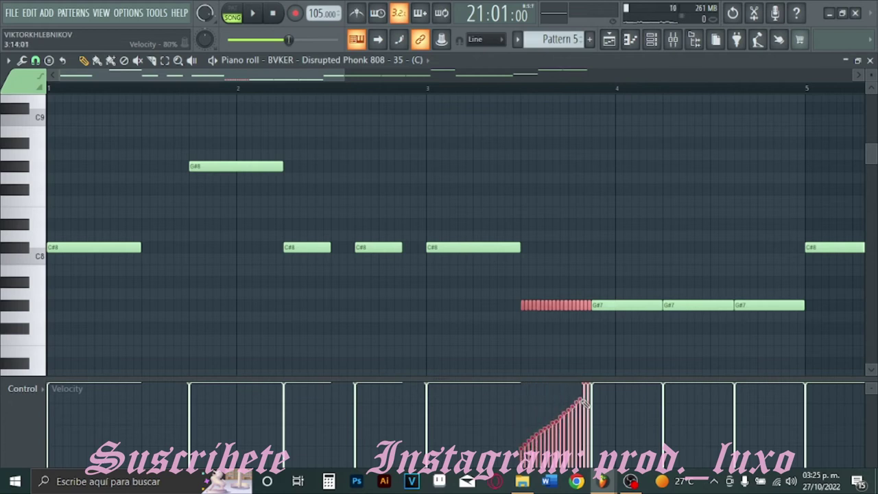
key(space)
click(482, 131)
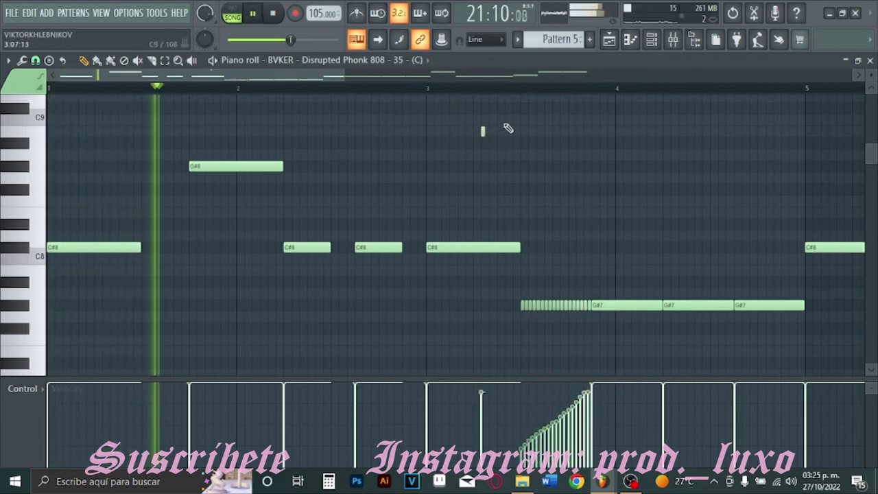
right_click(482, 132)
- Shorten the three long G#7 notes before bar 5 together so that gaps separate them
drag(315, 77, 409, 81)
key(space)
drag(557, 274, 306, 347)
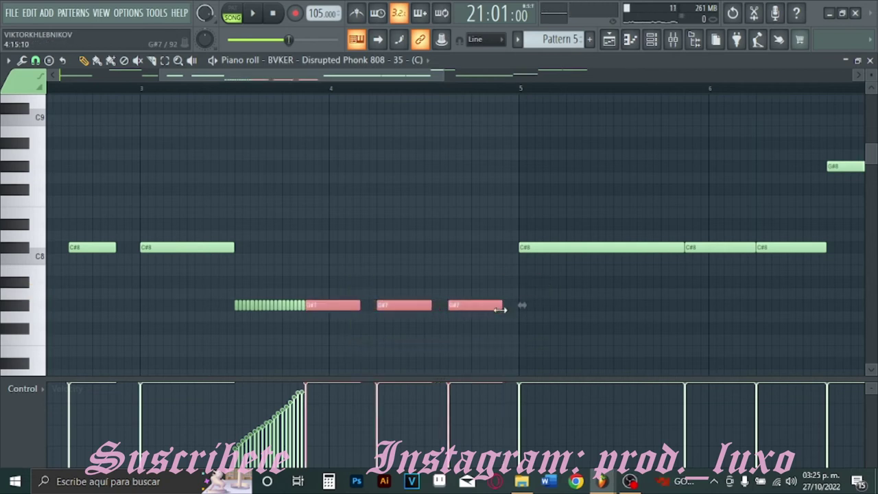
drag(495, 312, 499, 312)
click(556, 315)
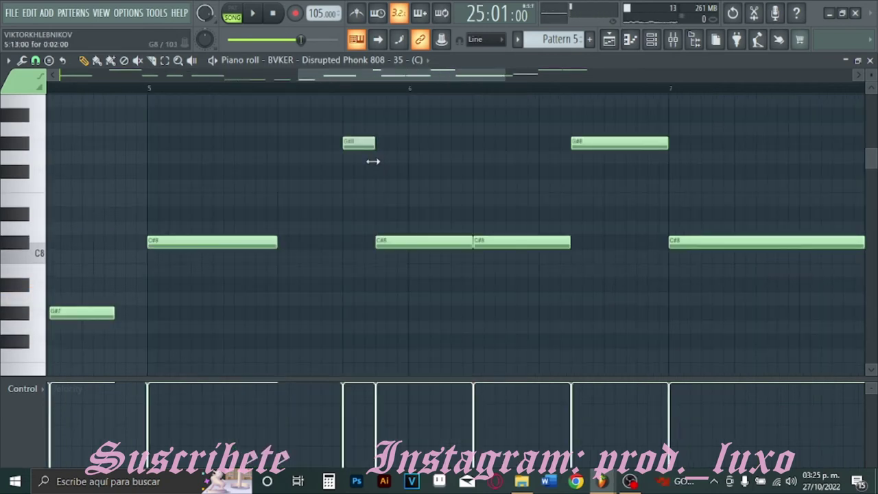
- Audition the second half of the 808 line from bar 25 and copy the D#8 note to position 8:05
drag(424, 79, 447, 79)
key(space)
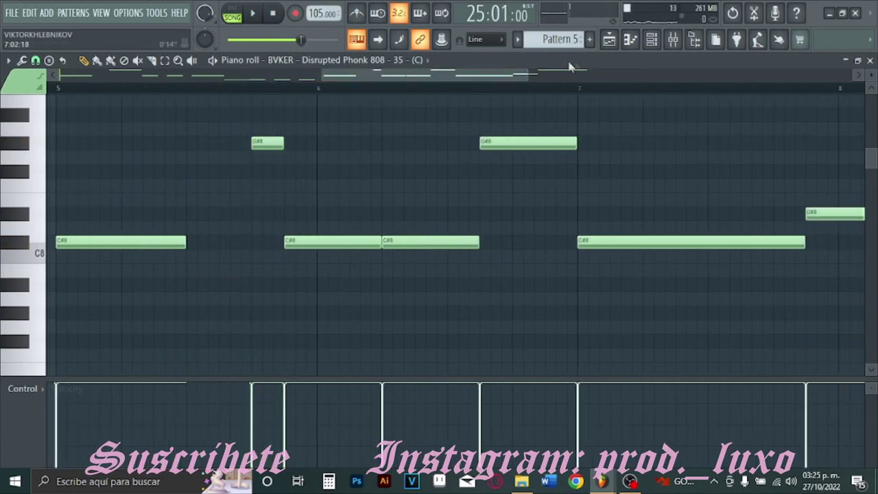
drag(530, 73, 664, 76)
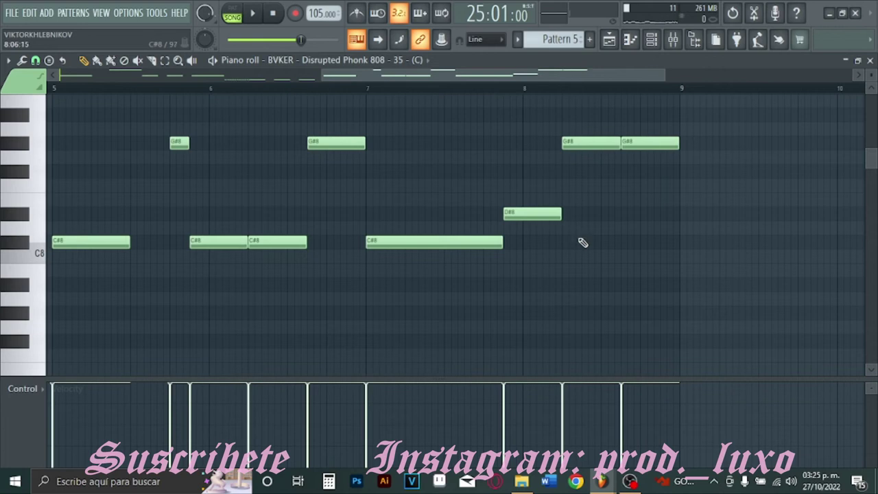
key(space)
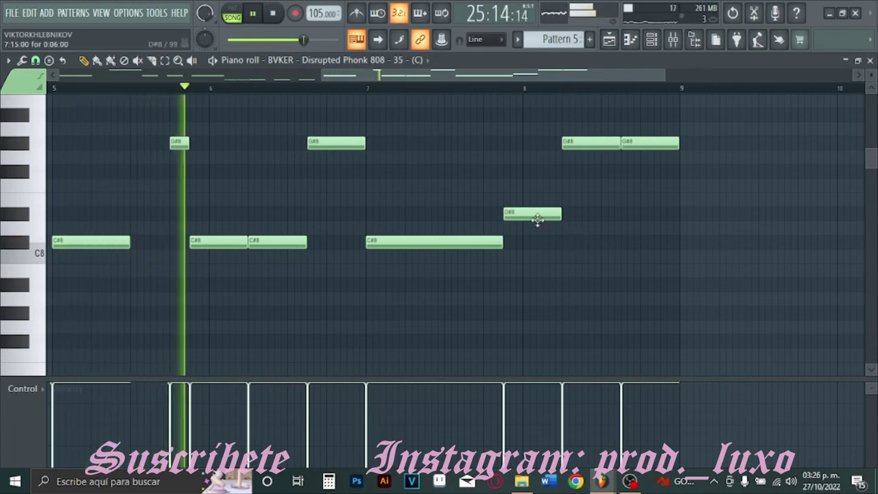
drag(576, 217, 623, 227)
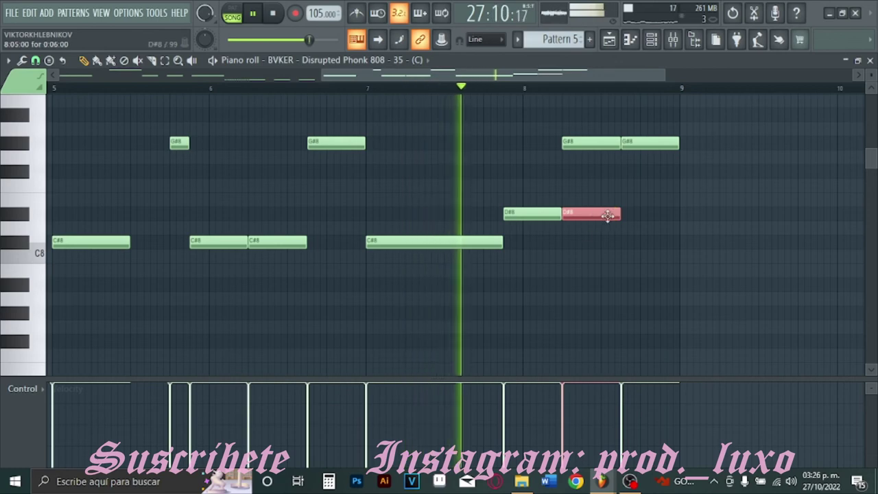
scroll(672, 75, right, 2)
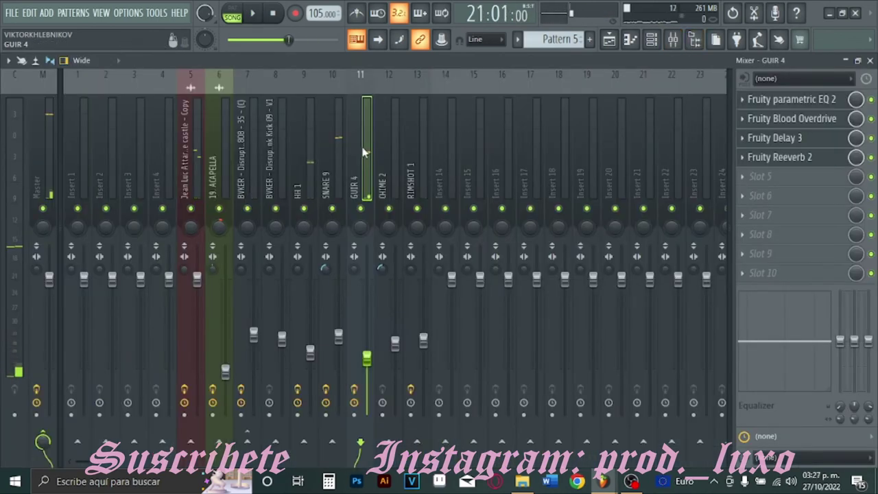
- Solo Track 6, play it from bar 5, and load Fruity Parametric EQ 2 in the first slot of the 808's mixer insert
click(613, 42)
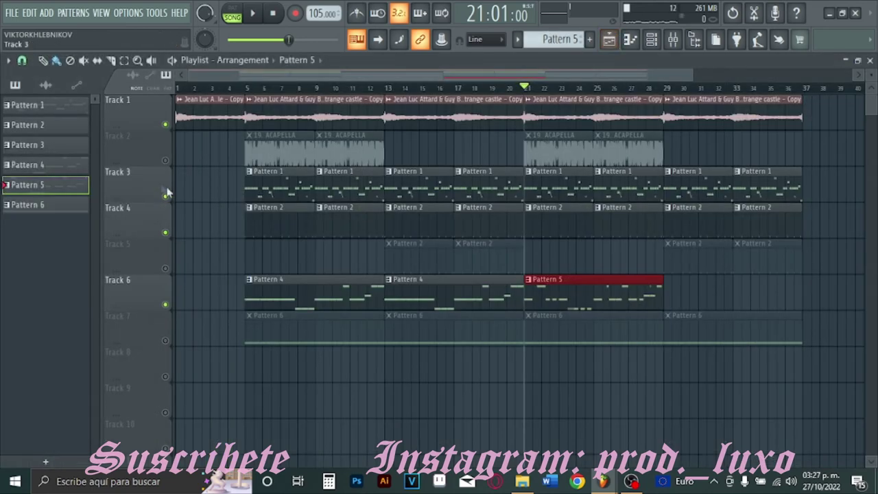
right_click(166, 305)
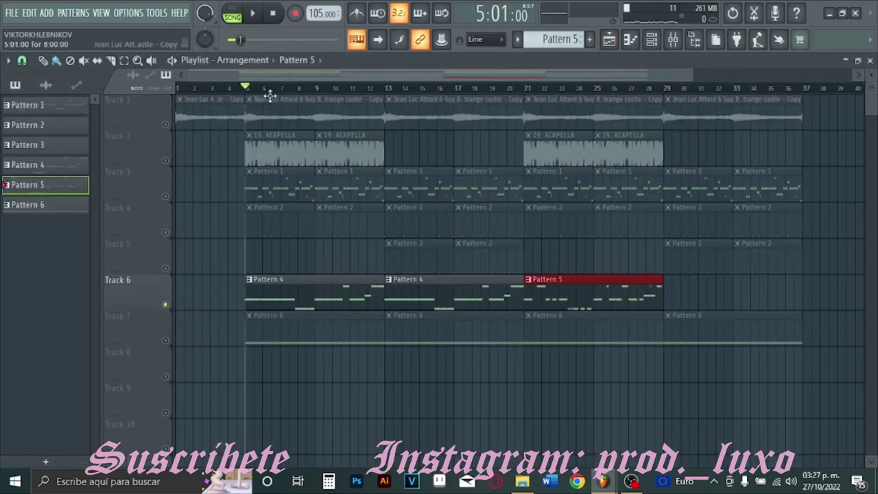
key(space)
key(F9)
click(248, 144)
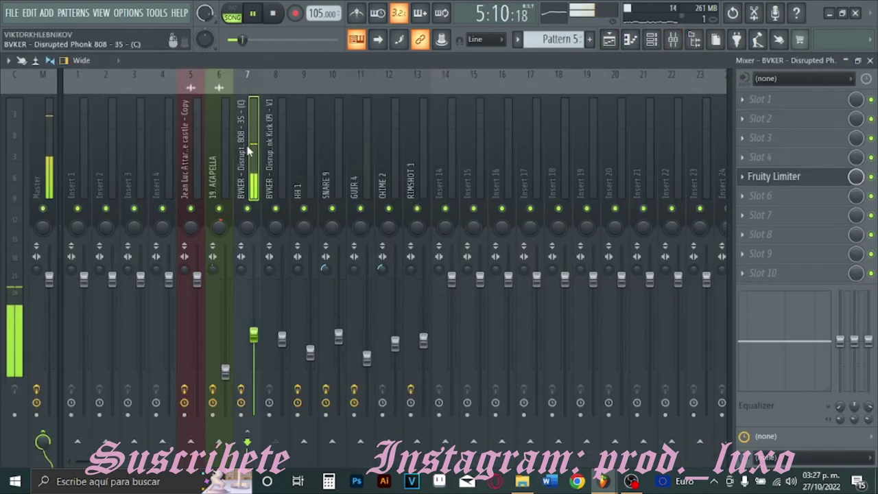
click(775, 116)
click(552, 231)
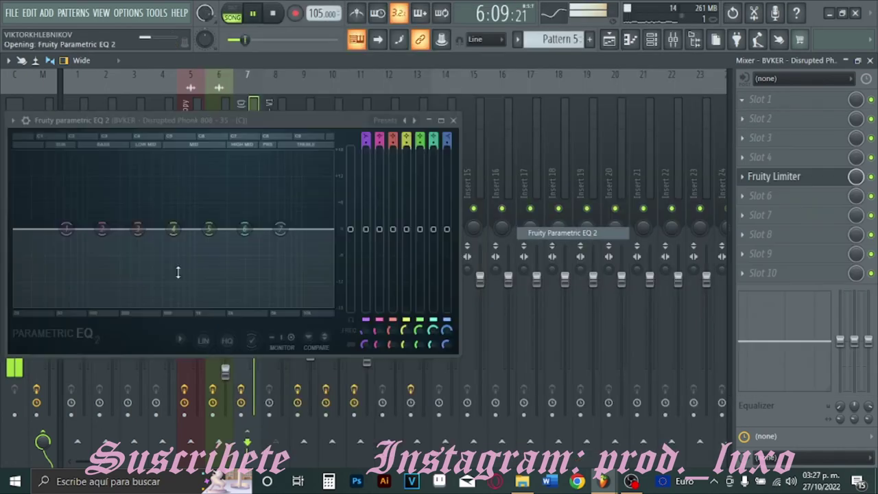
- Set band 7 of the 808's EQ to a Steep 8 high pass at about 1223 Hz
right_click(280, 229)
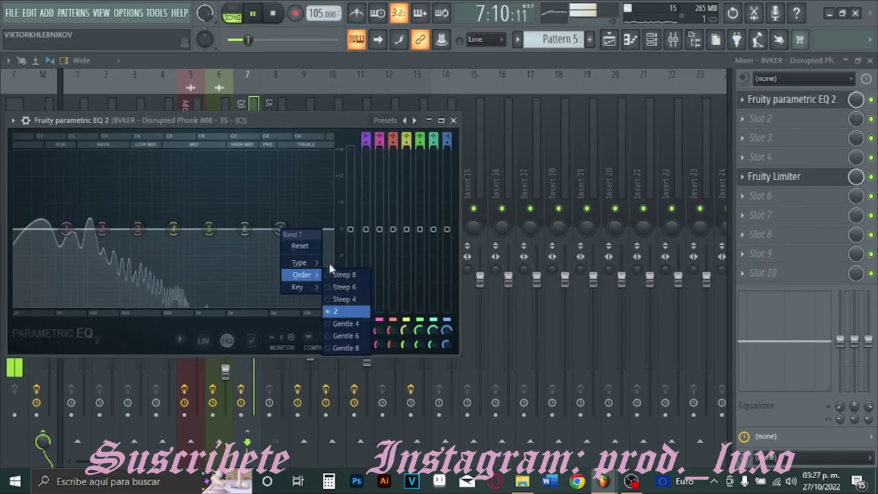
click(337, 275)
right_click(280, 229)
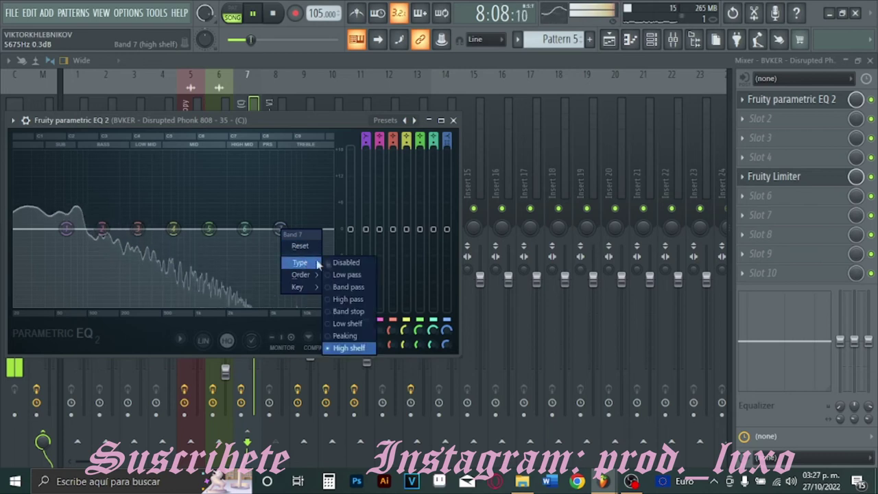
click(348, 299)
drag(282, 230, 204, 229)
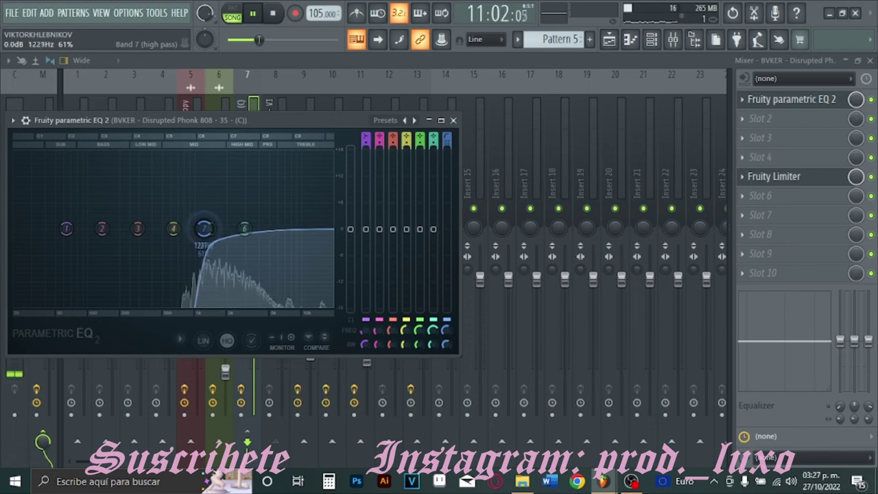
- Switch the 808 EQ's band 7 to low pass, lower bands 1 and 2, and raise band 4 to 1.8 dB at 641 Hz
mouse_move(224, 264)
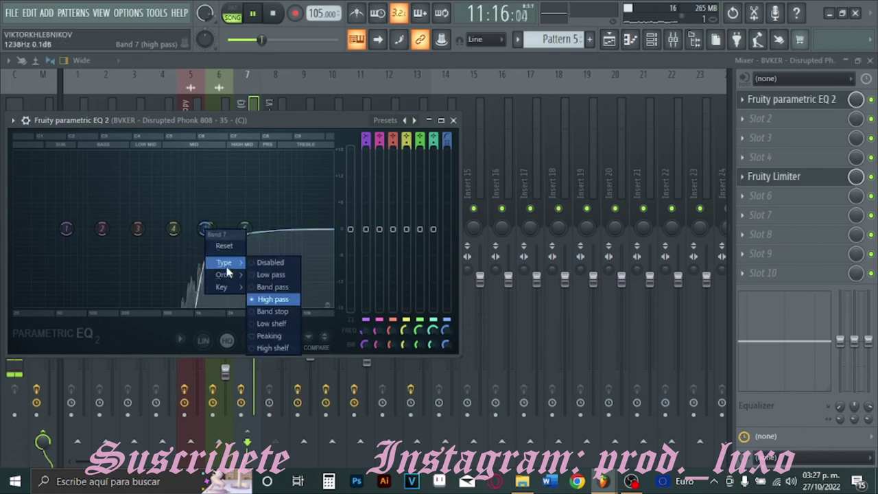
click(273, 274)
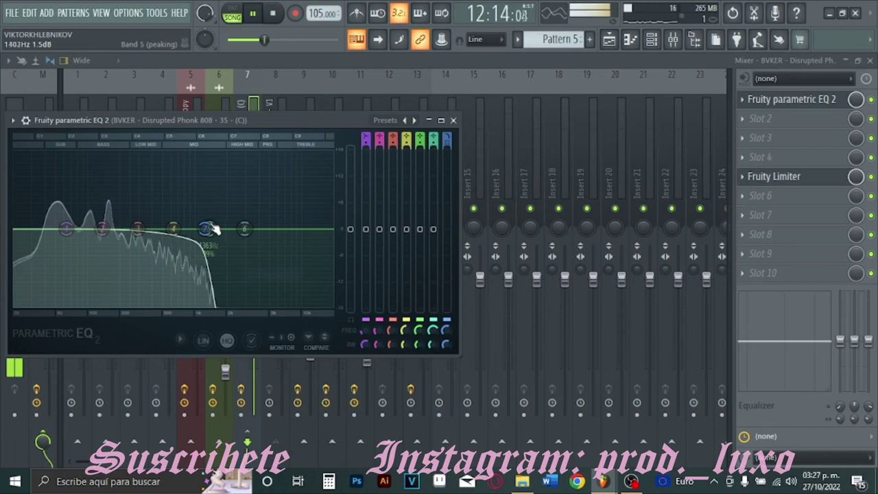
drag(65, 228, 15, 263)
mouse_move(101, 228)
mouse_down()
mouse_move(89, 236)
mouse_move(89, 180)
mouse_move(92, 241)
mouse_up()
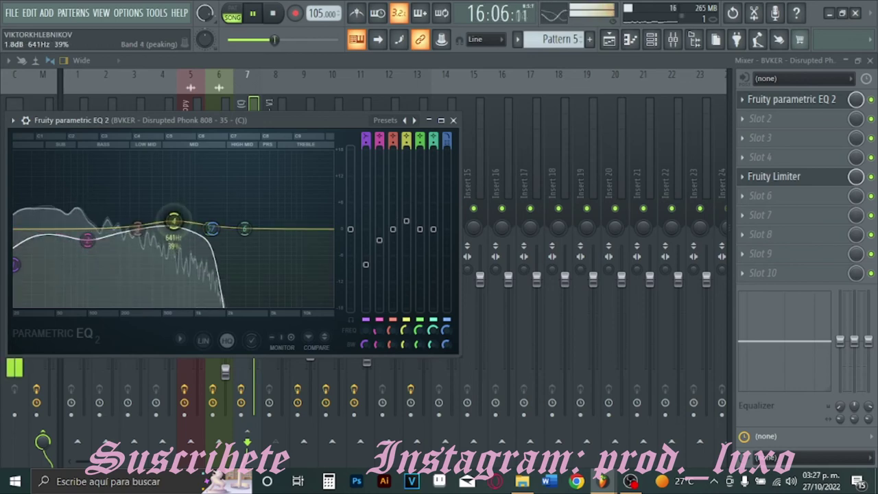
- Add Fruity Blood Overdrive in slot 2 of the 808's insert and set its pre amp to 0.0720
click(761, 118)
mouse_move(749, 135)
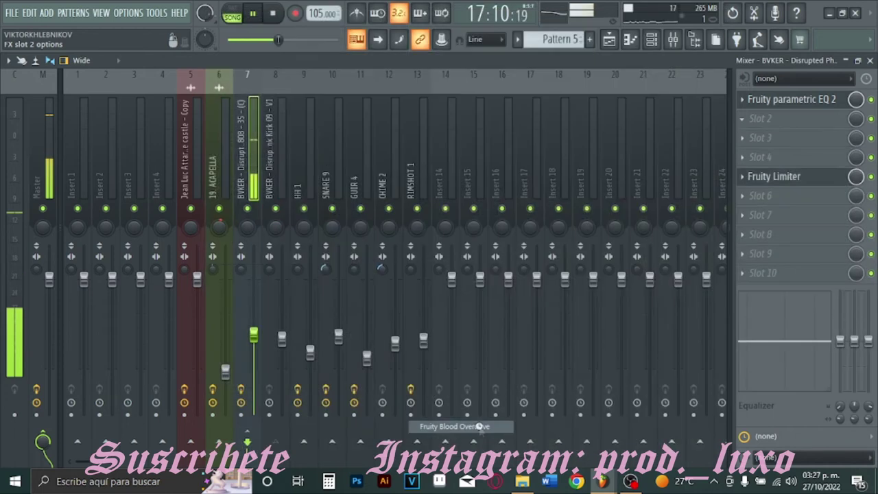
click(474, 428)
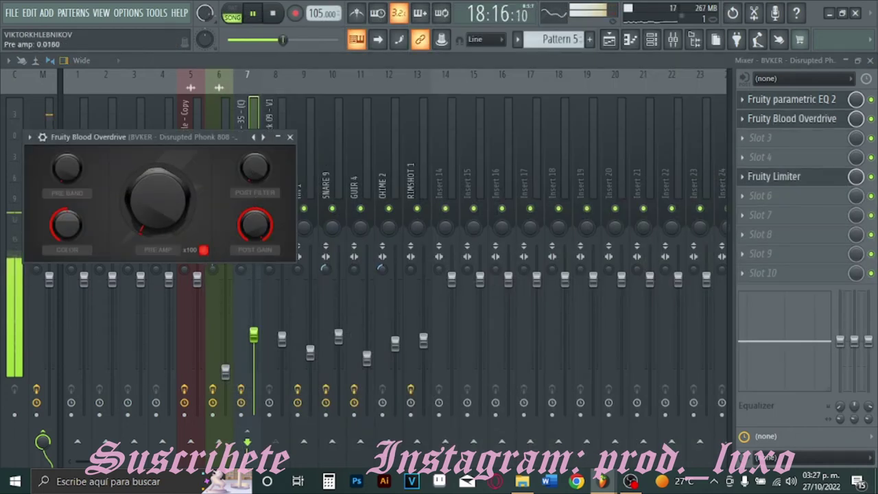
drag(156, 197, 156, 195)
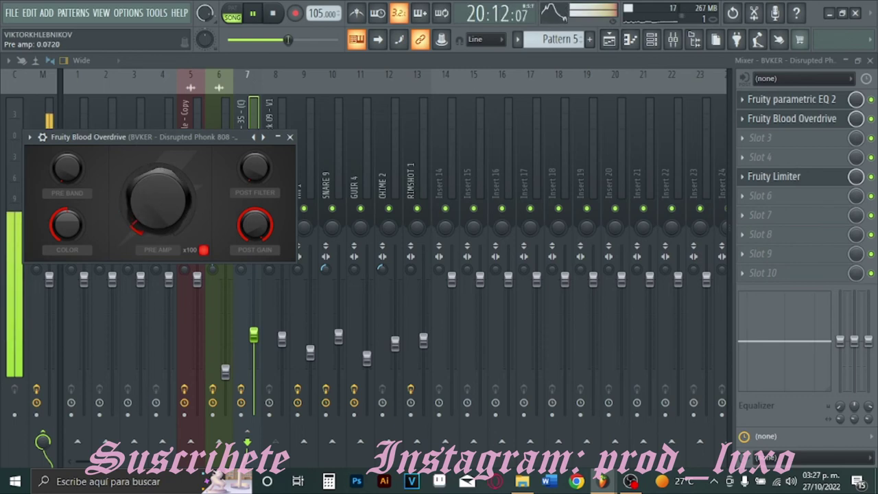
click(289, 137)
- Return to the playlist, solo Track 7 with the Pattern 6 clips, and play it from bar 5
click(608, 39)
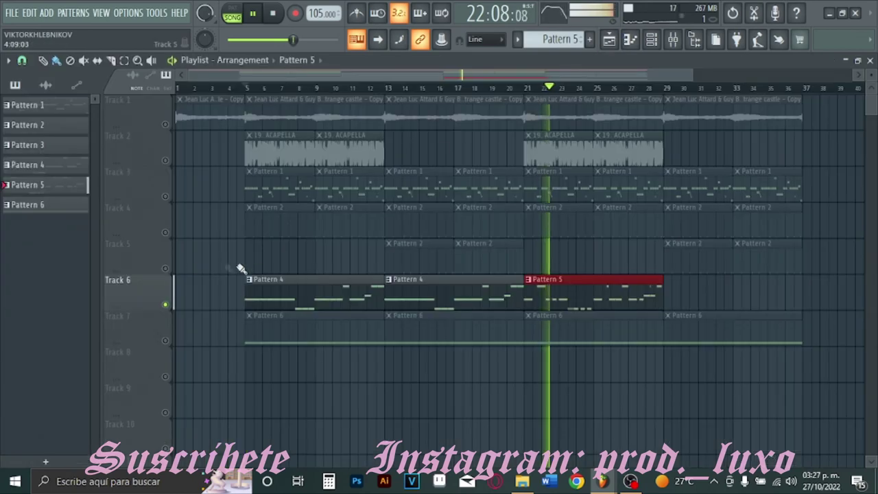
key(space)
click(172, 343)
key(space)
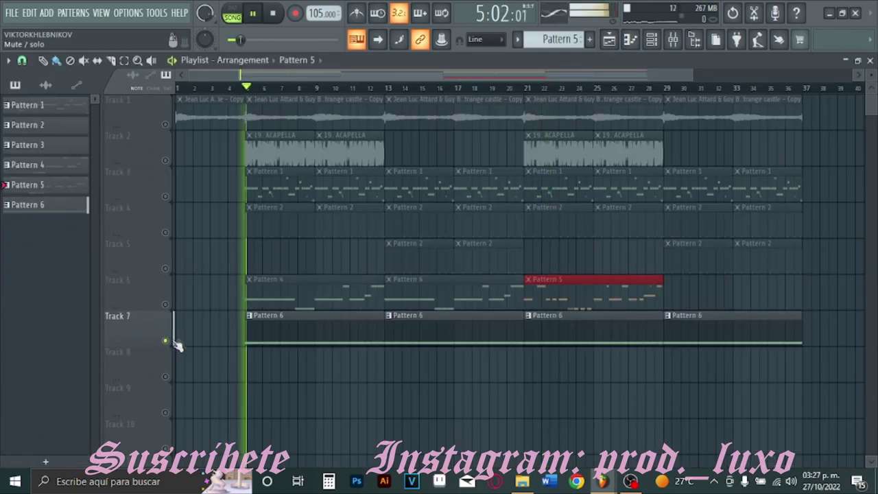
- Load Fruity Parametric EQ 2 in the first slot of the kick's mixer insert
click(672, 39)
click(278, 155)
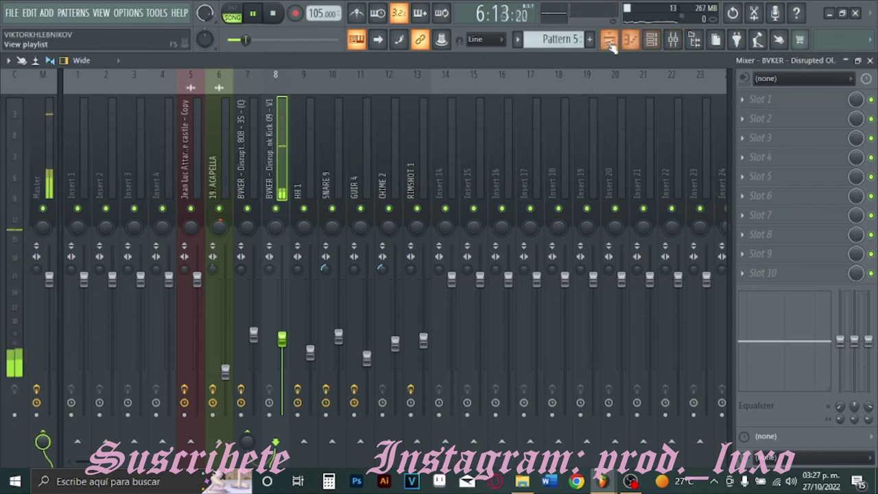
click(674, 41)
click(679, 43)
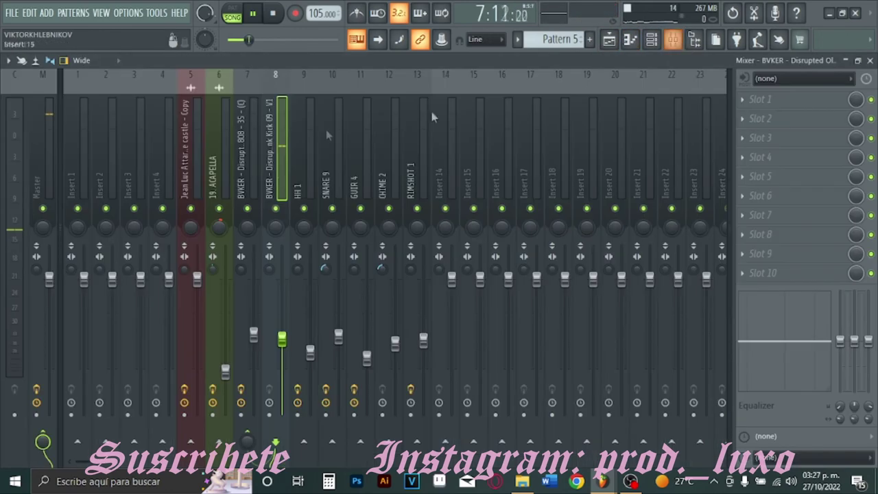
click(759, 100)
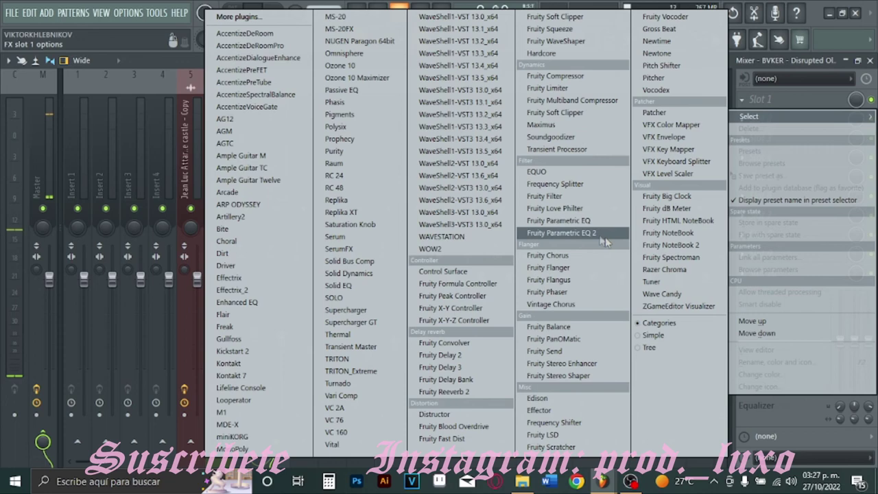
click(584, 233)
- Shape the kick's EQ by cutting band 7 to -18 dB, moving band 1 to the lowest frequencies, lowering band 2 slightly and boosting band 3
drag(315, 264, 295, 339)
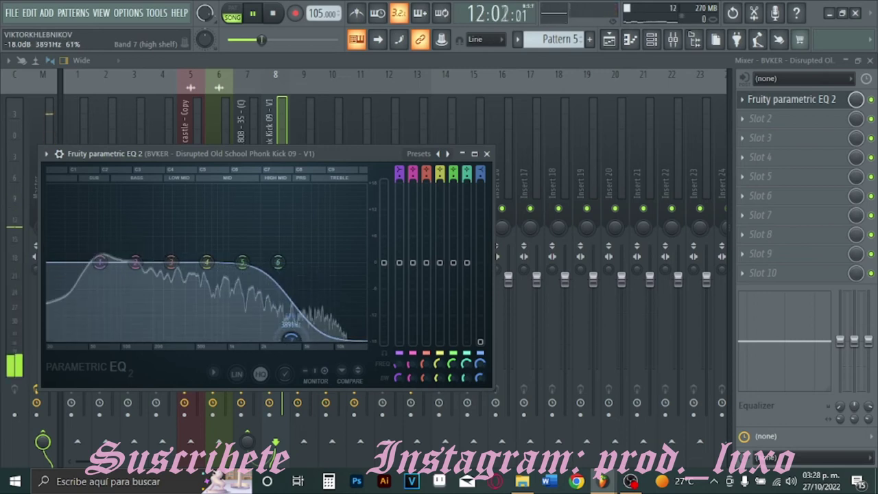
drag(100, 262, 52, 263)
drag(135, 262, 96, 269)
click(169, 263)
drag(170, 262, 167, 253)
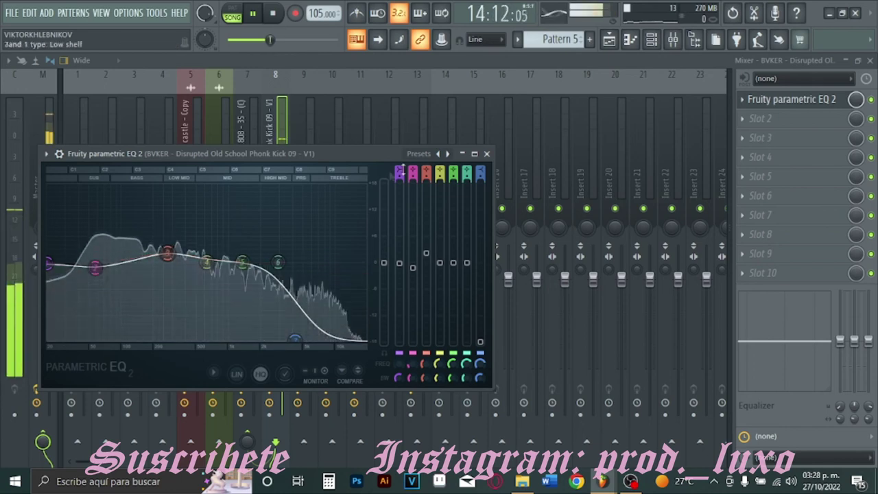
click(486, 153)
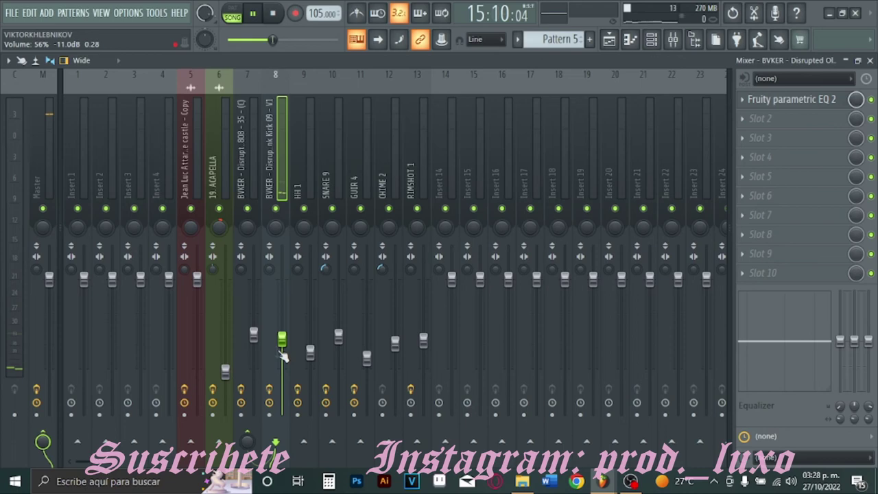
- Stop playback, place the donde esta dib sample on Track 8 at bar 4, and route it to mixer track 14
click(607, 39)
key(space)
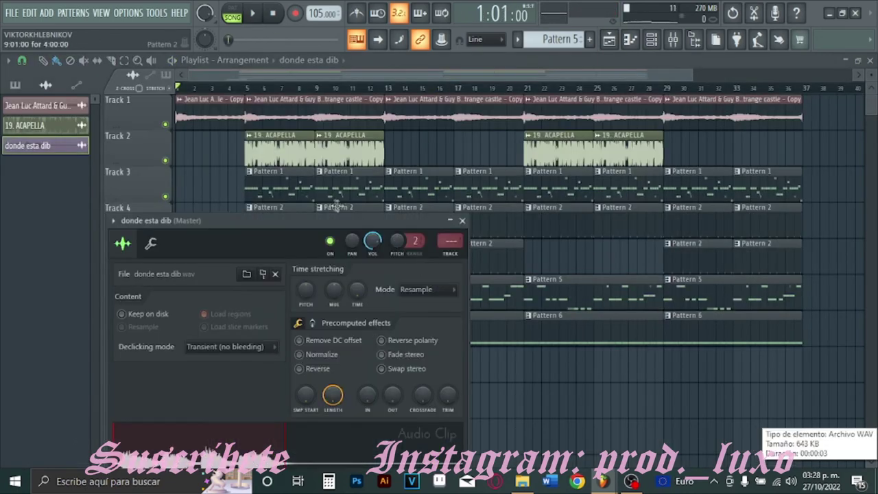
click(461, 255)
click(611, 40)
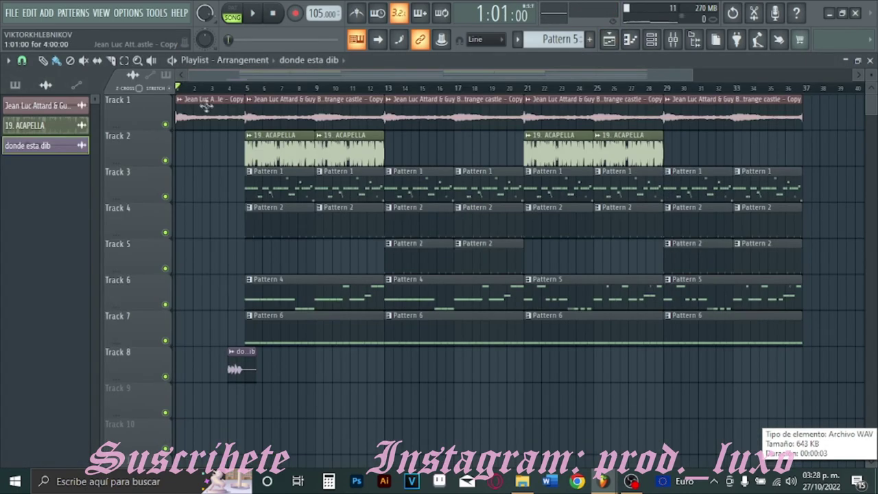
double_click(236, 372)
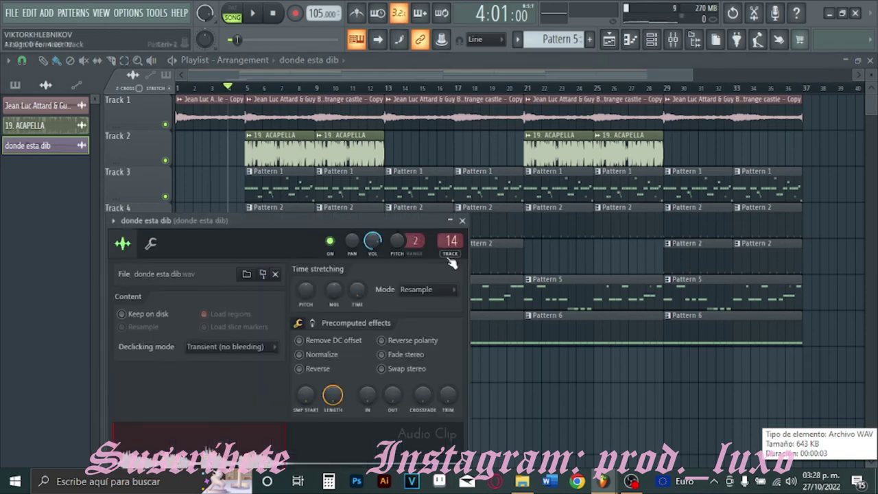
click(450, 241)
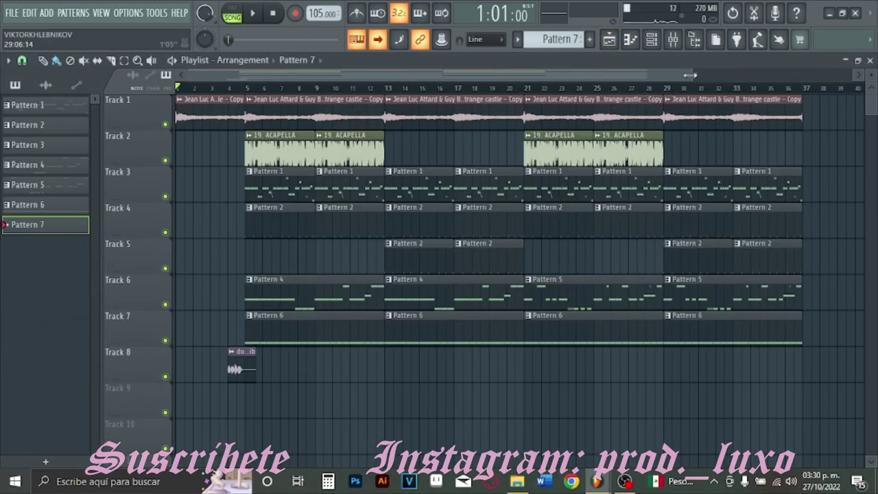
- Open Maximus on the master mixer track, view its presets, and set the master band's post gain to 3.6 dB
drag(694, 73, 465, 85)
click(715, 39)
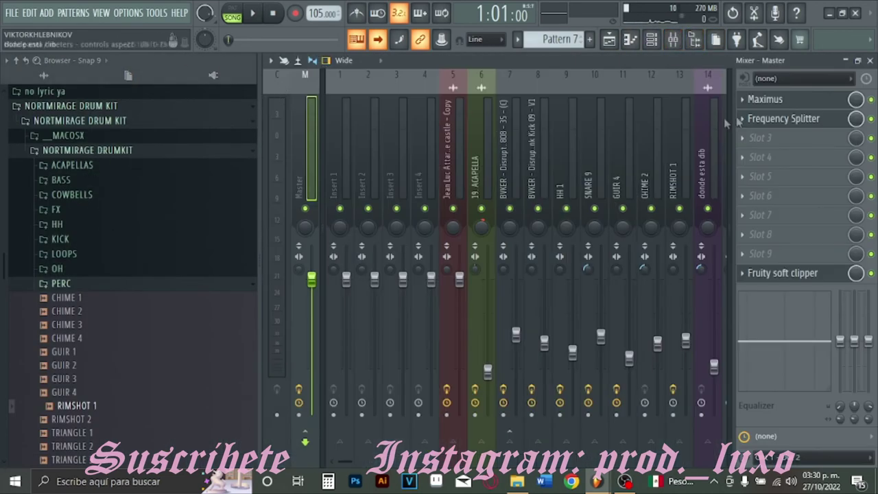
click(789, 103)
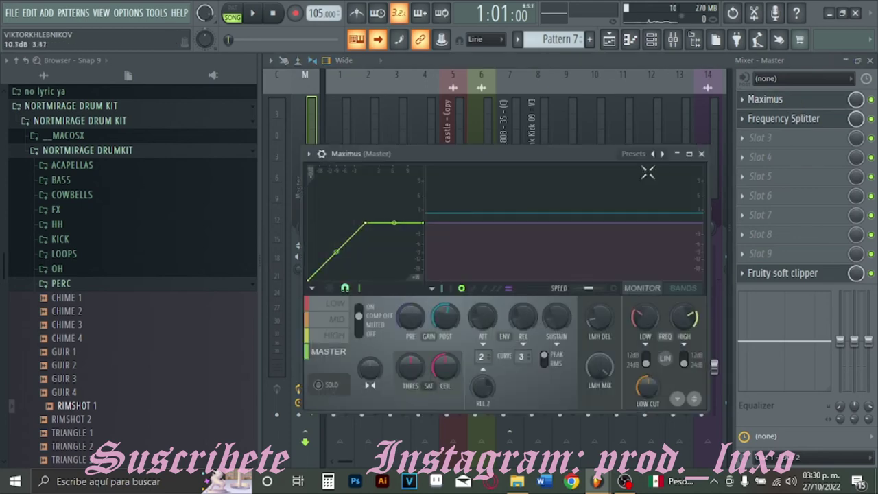
right_click(661, 154)
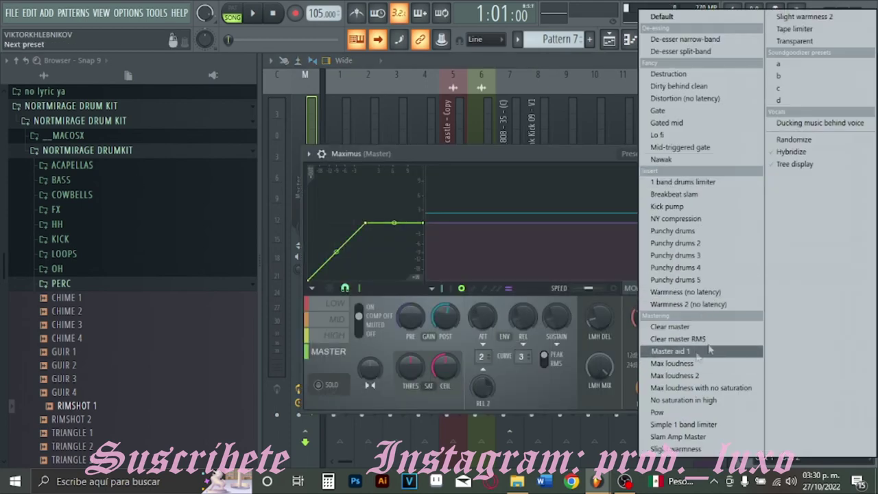
click(530, 193)
drag(453, 325, 453, 321)
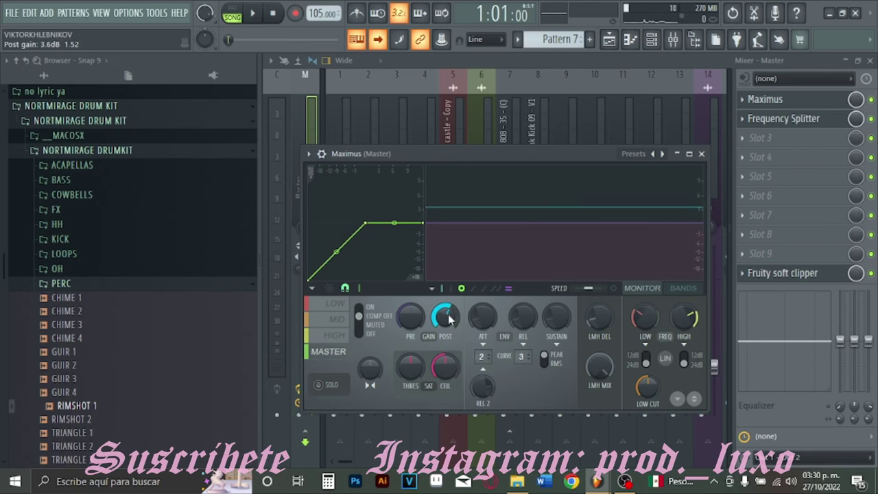
- Examine the Frequency Splitter on the master track, including its preset list and its low, mid and high output levels
click(694, 39)
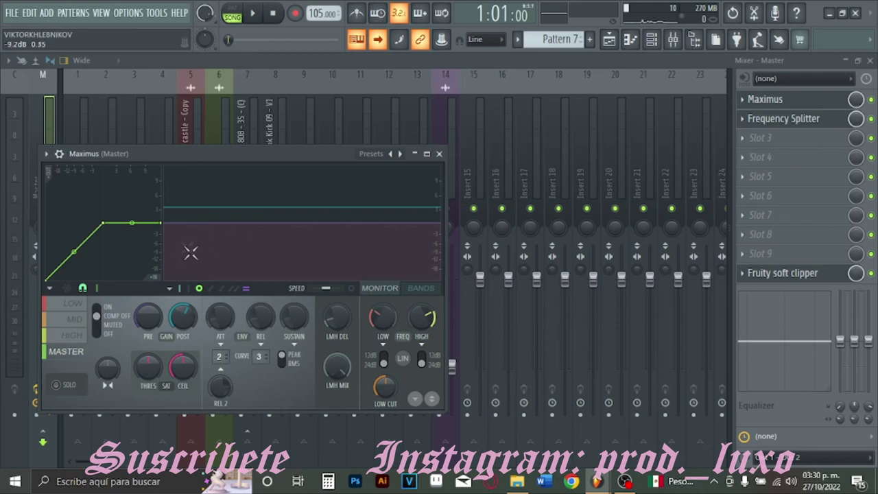
click(789, 122)
click(791, 123)
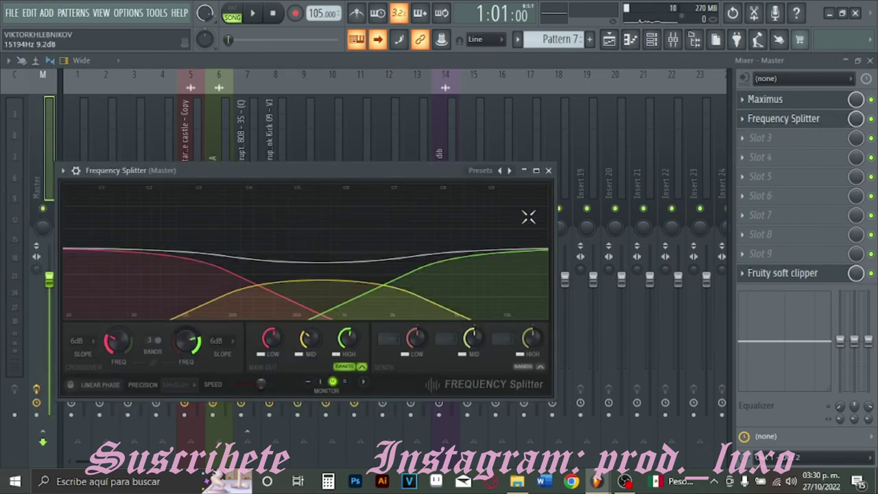
right_click(507, 172)
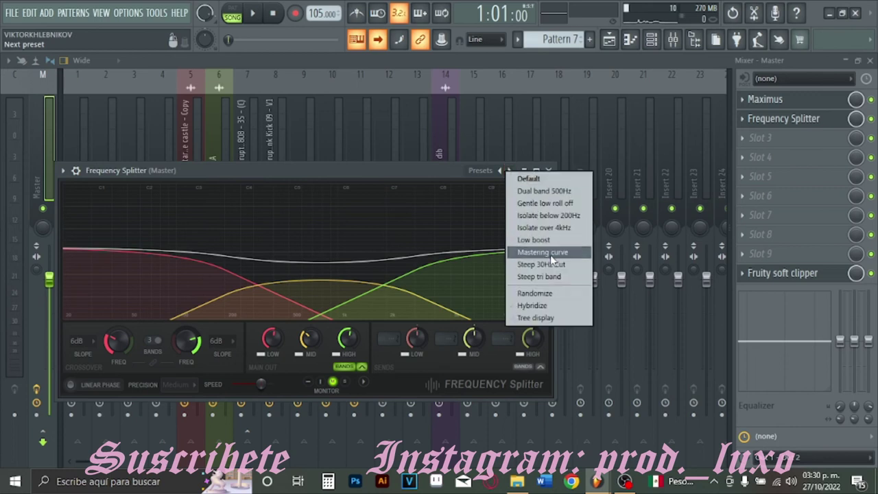
click(365, 181)
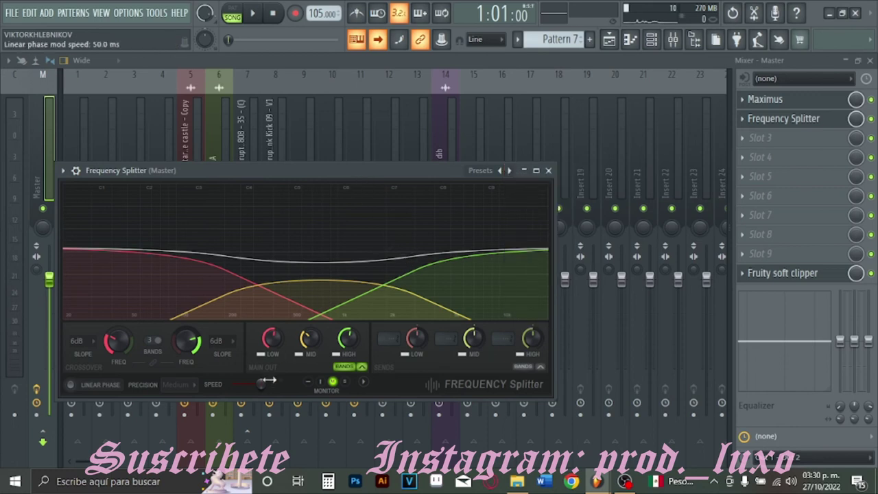
drag(308, 345, 347, 335)
key(Escape)
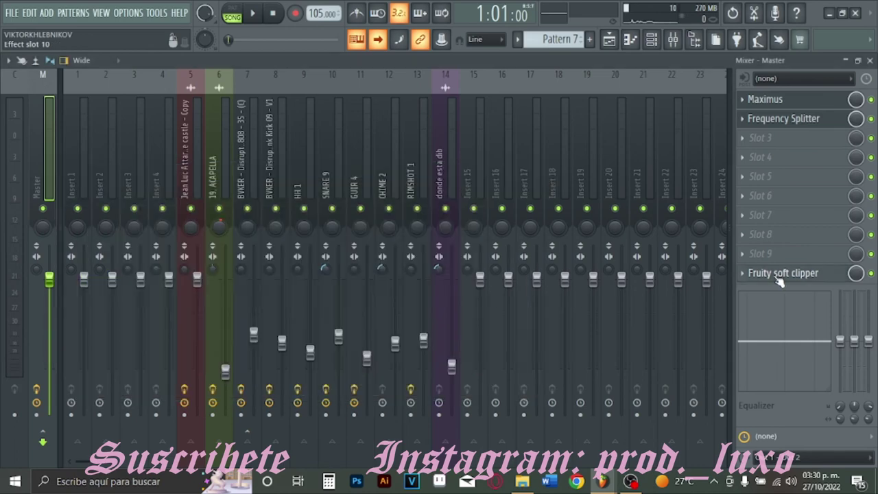
- Inspect the master's Fruity soft clipper settings and the effect chains of the melody, acapella, 808, kick and snare inserts
click(779, 276)
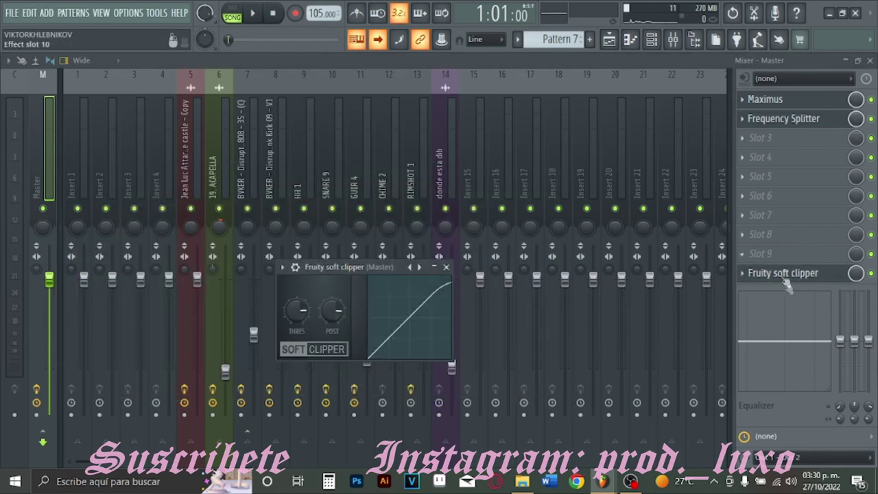
drag(352, 273, 332, 243)
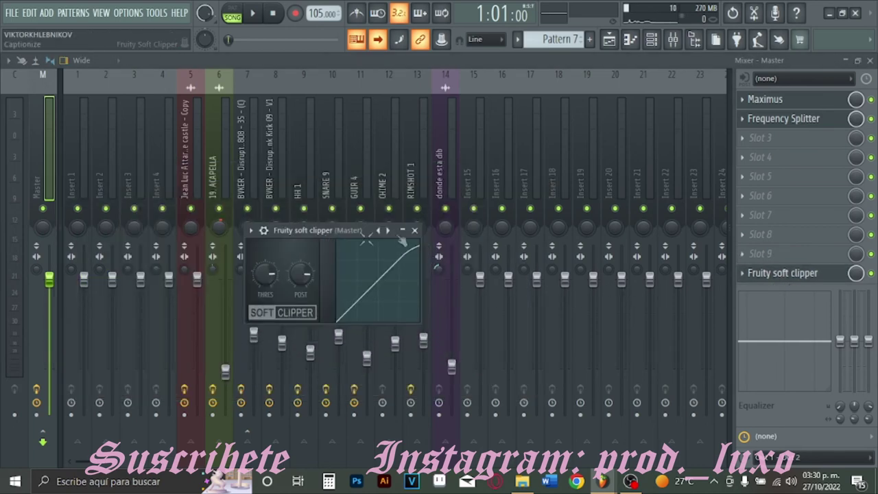
click(197, 172)
click(214, 166)
click(249, 168)
click(280, 172)
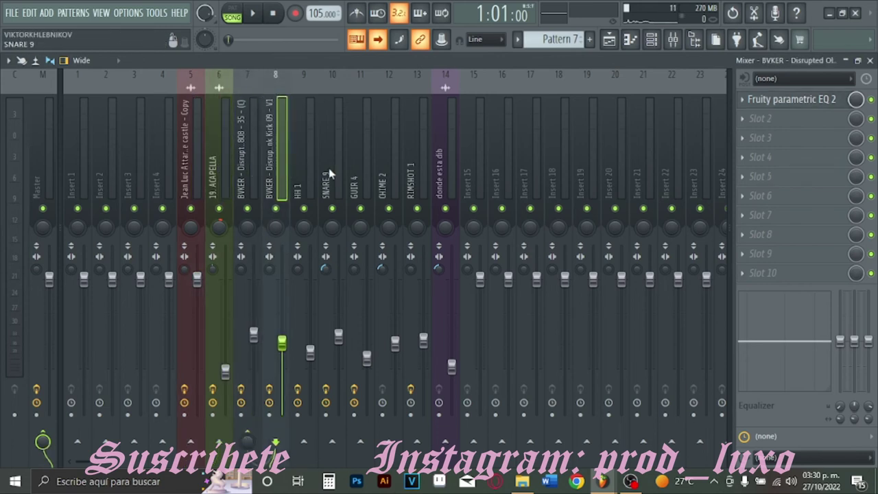
click(327, 177)
click(39, 164)
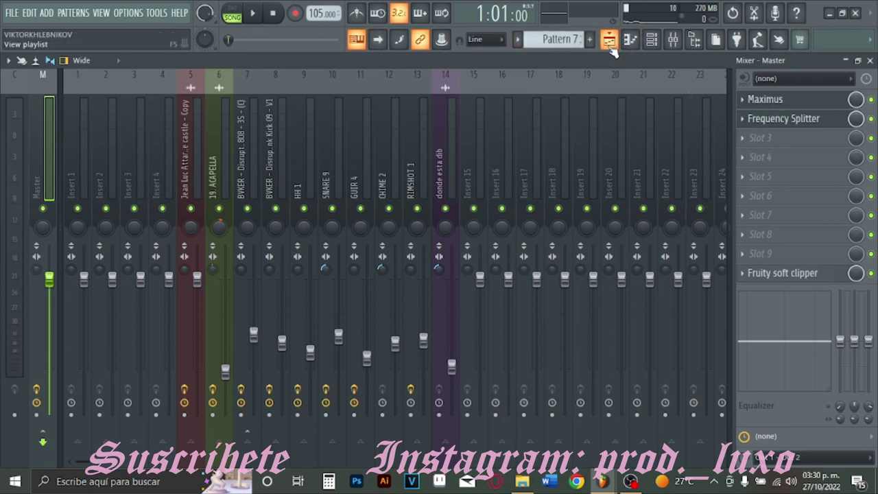
- Return to the playlist and follow the arrangement's opening bars up close during playback
click(608, 40)
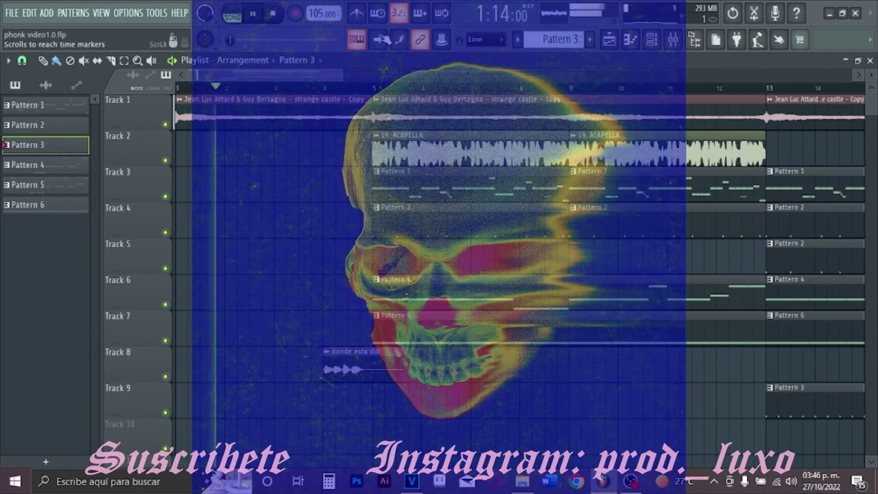
scroll(354, 79, right, 2)
drag(353, 79, 244, 74)
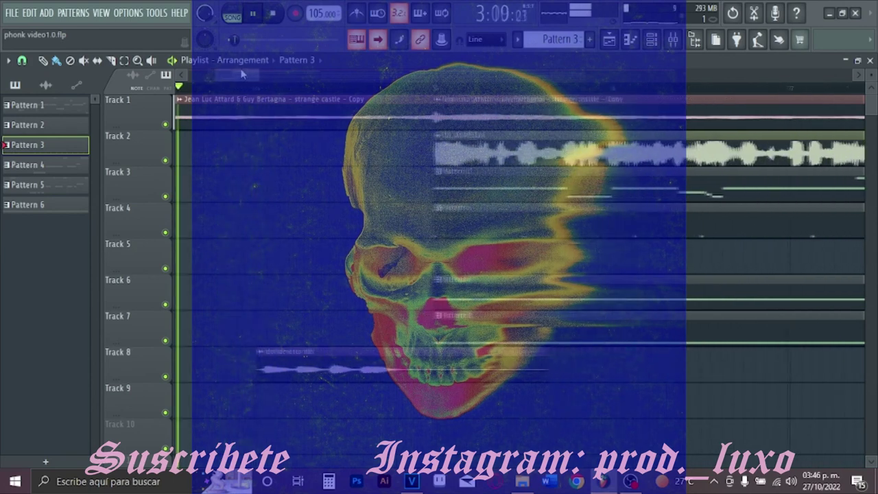